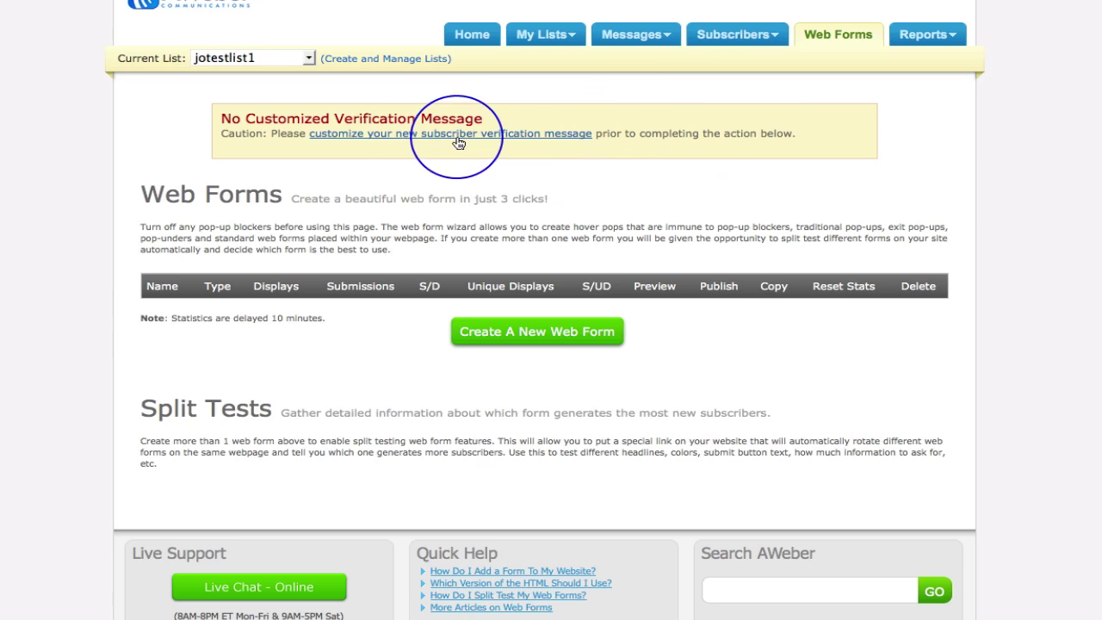
- Start a new web form for the jotestlist1 list and bring up its design page
scroll(672, 179, "down", 2)
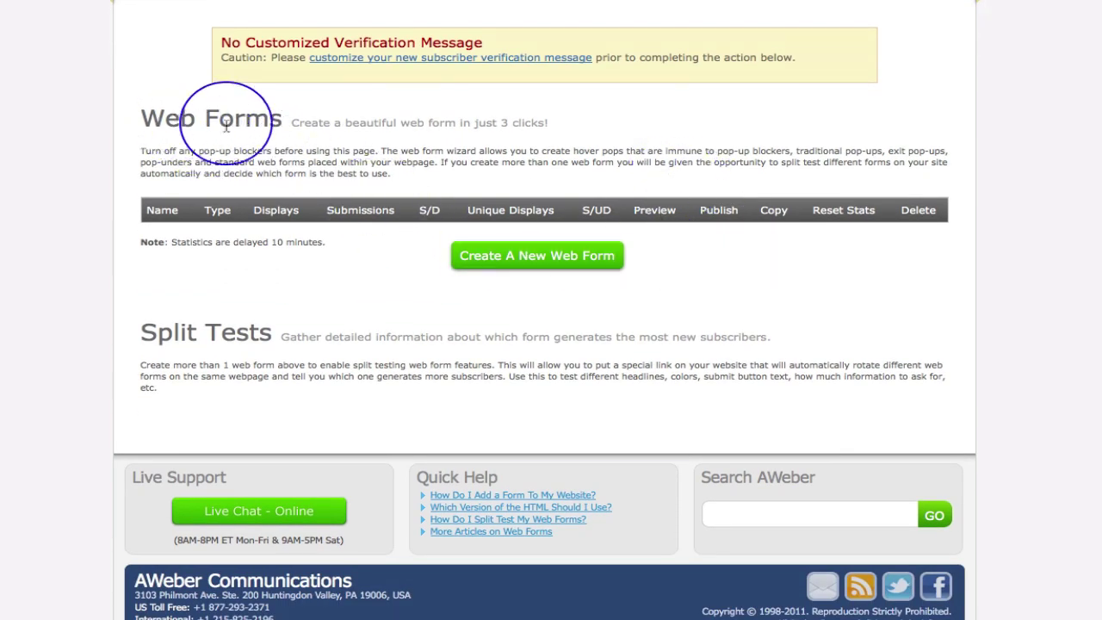
left_click(536, 256)
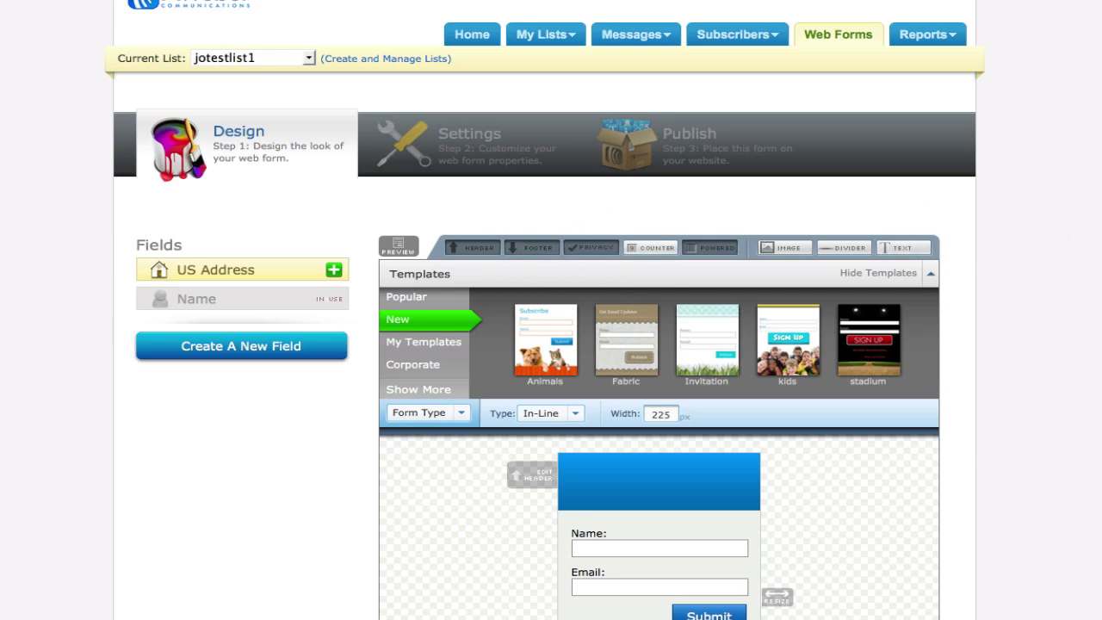
scroll(551, 344, "down", 3)
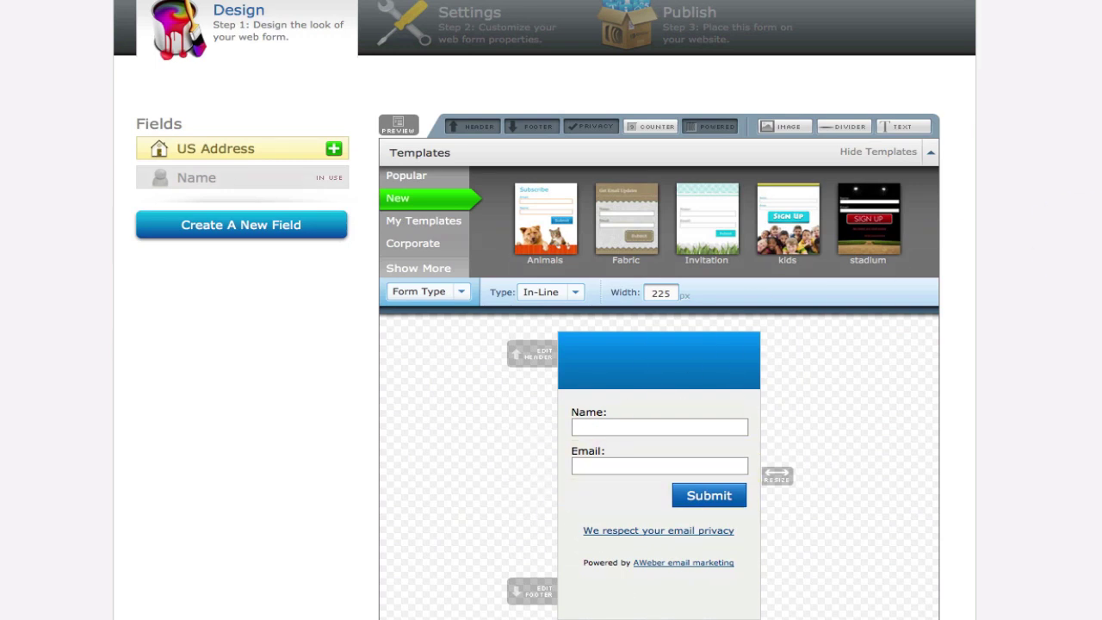
mouse_move(662, 426)
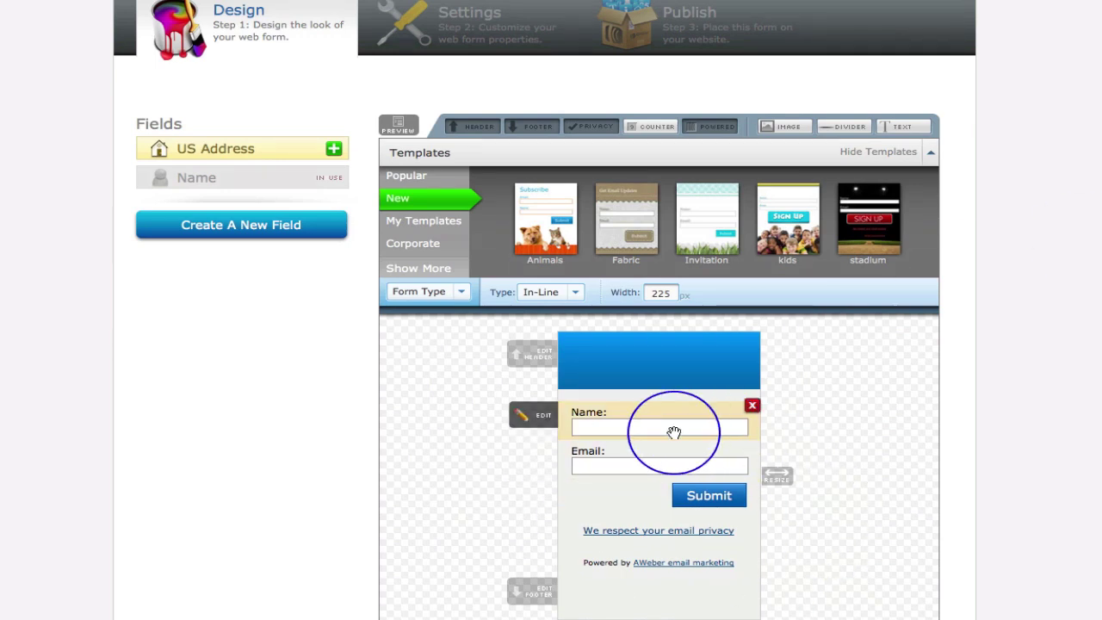
- Load the Animals template from the New category onto the form and review its full layout
left_click(545, 233)
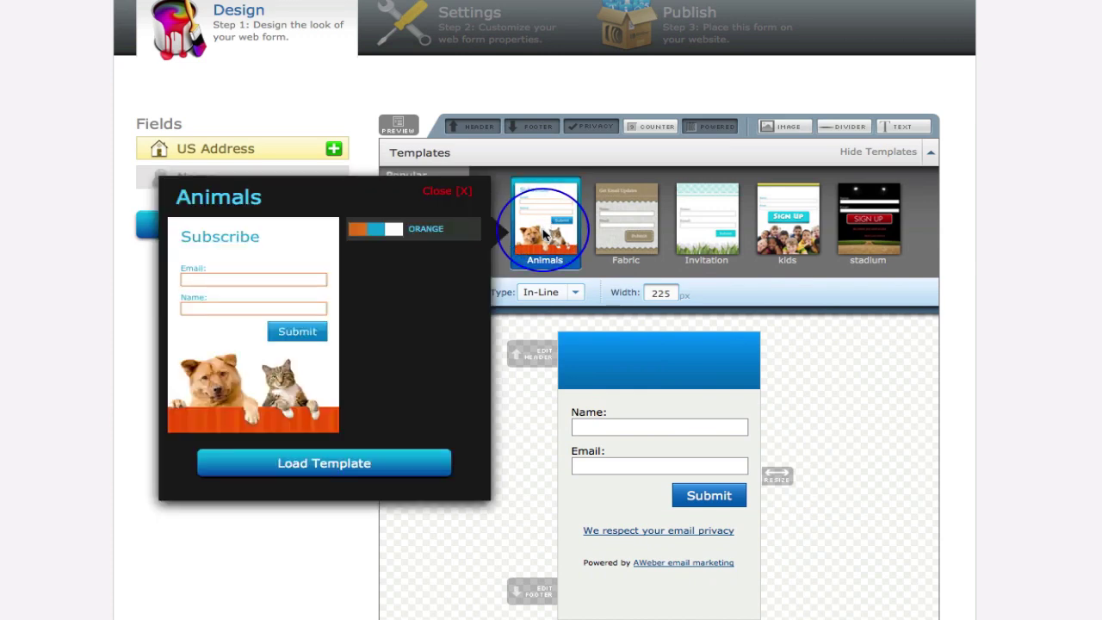
left_click(332, 469)
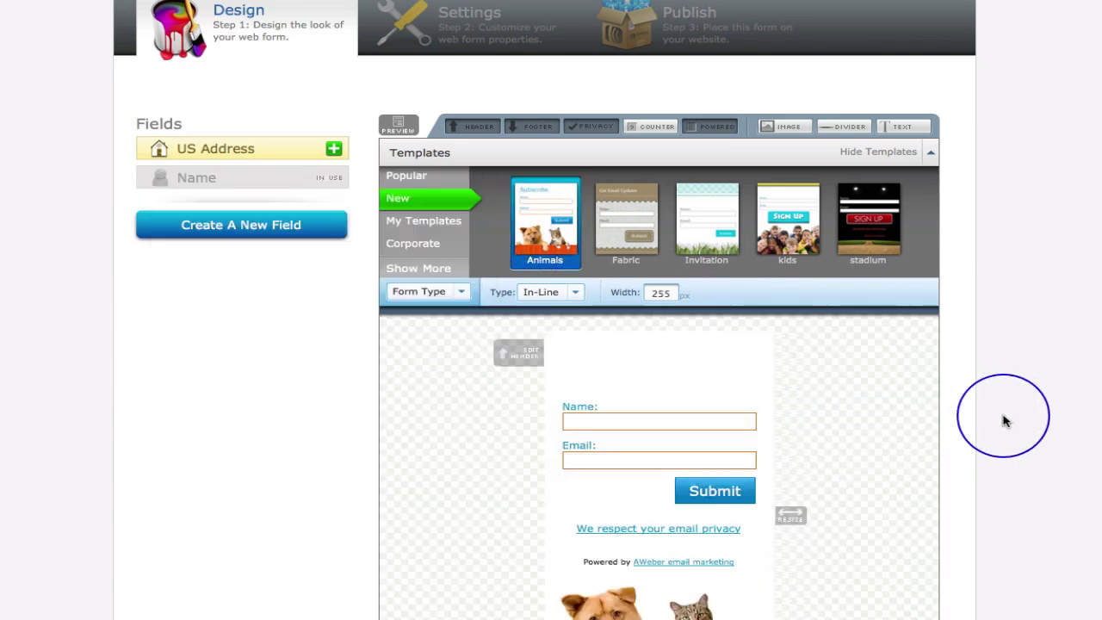
scroll(1004, 418, "down", 3)
scroll(1004, 418, "up", 2)
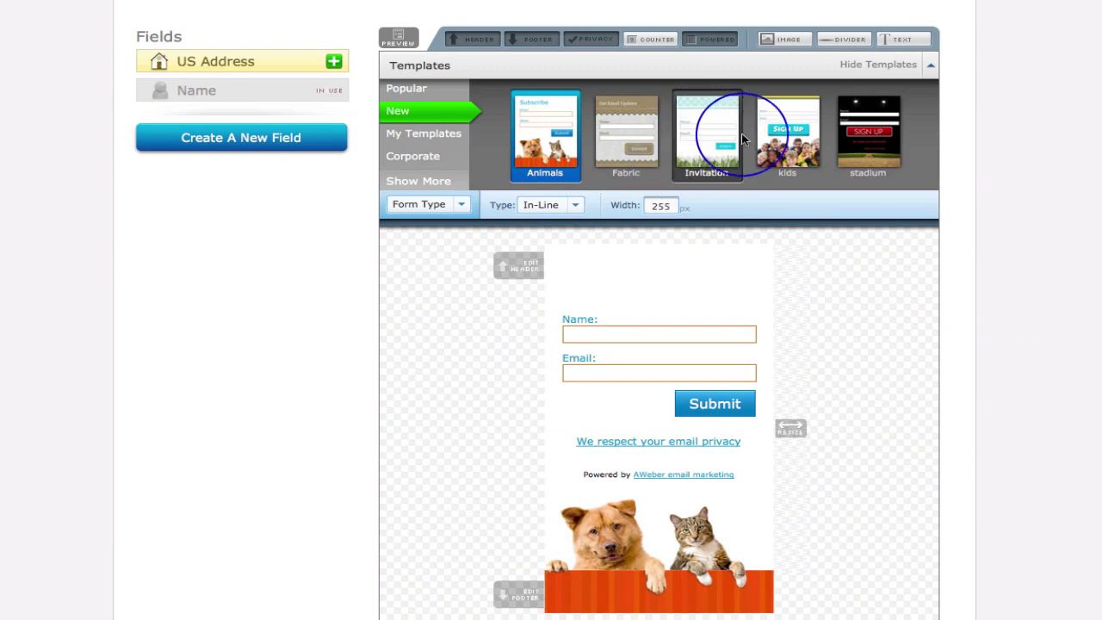
- Load the kids template in Teal onto the form and review the resulting design
left_click(785, 137)
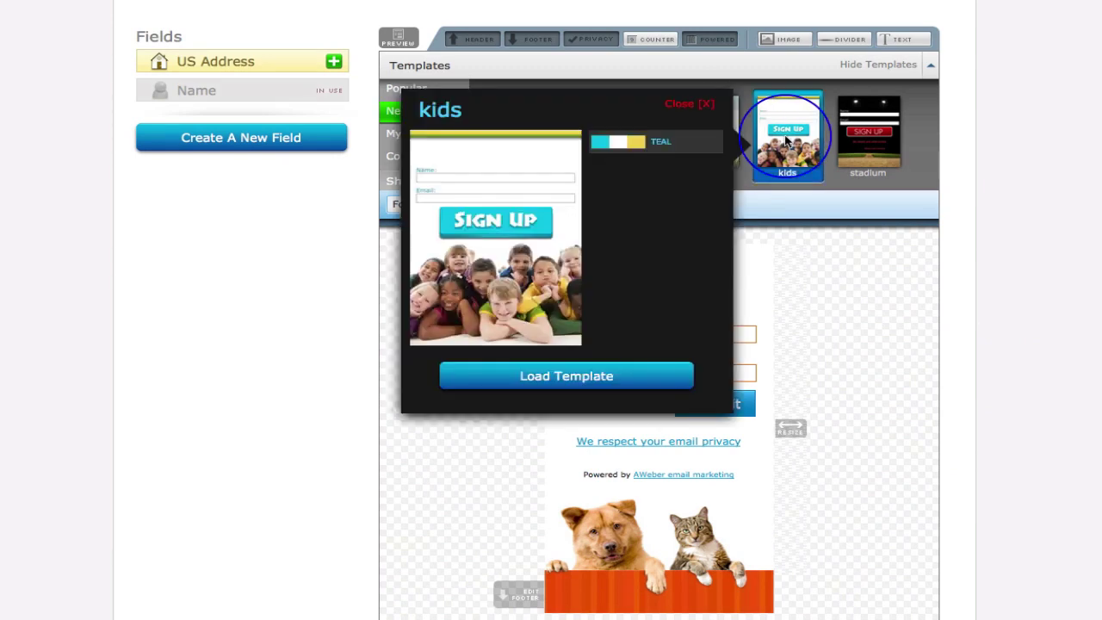
left_click(605, 375)
scroll(1077, 353, "down", 3)
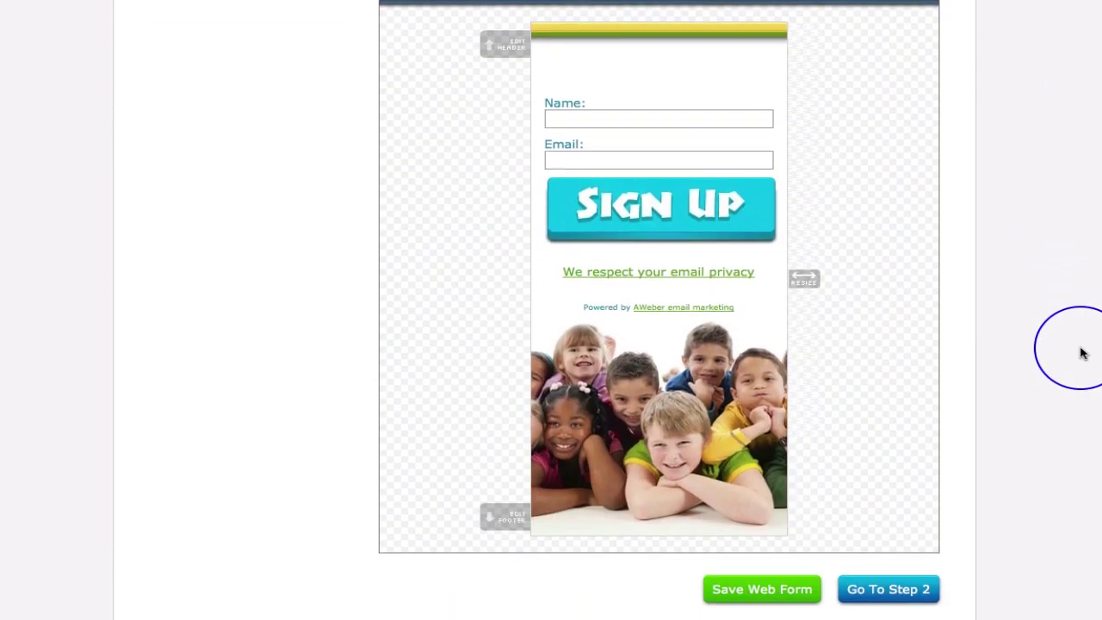
scroll(1082, 352, "up", 3)
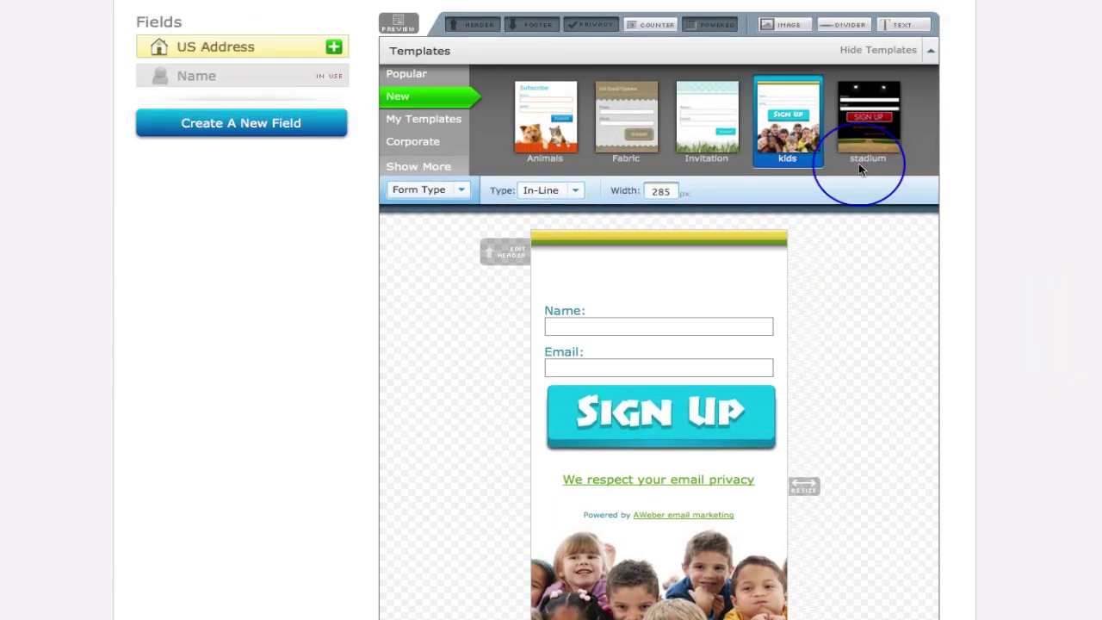
- Load the stadium template in Diamond onto the form and look over its design
left_click(856, 130)
left_click(600, 372)
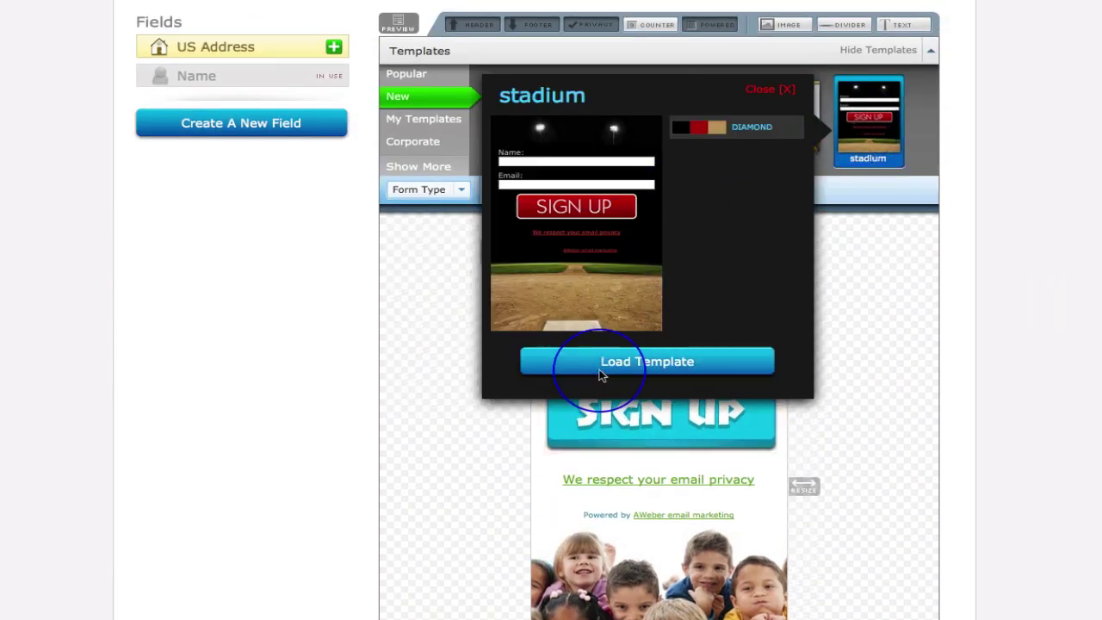
scroll(997, 337, "down", 4)
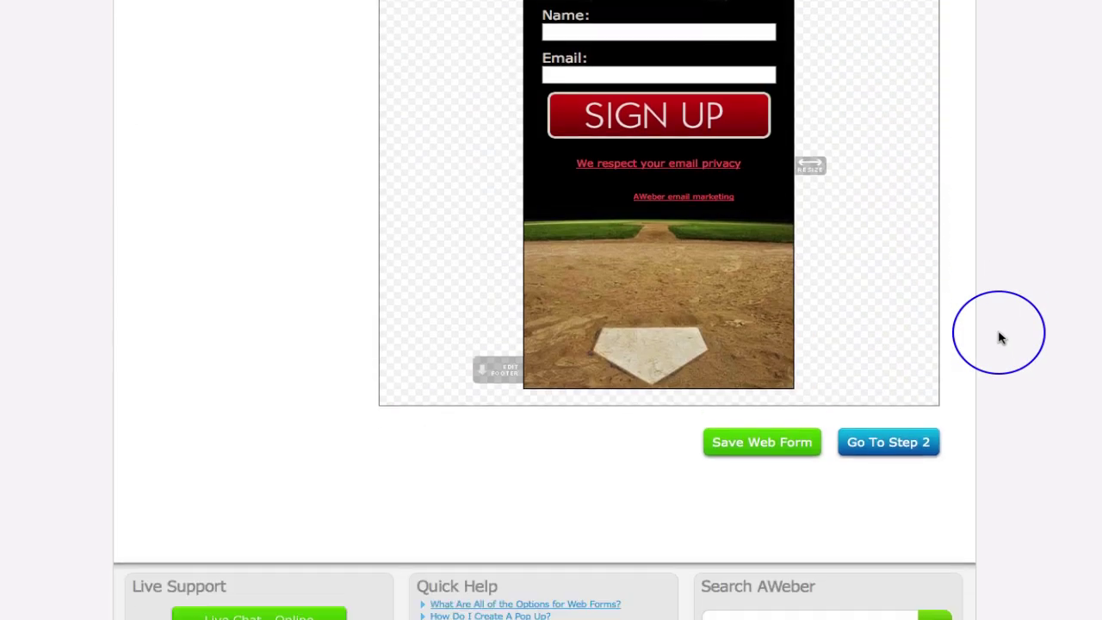
scroll(998, 337, "up", 4)
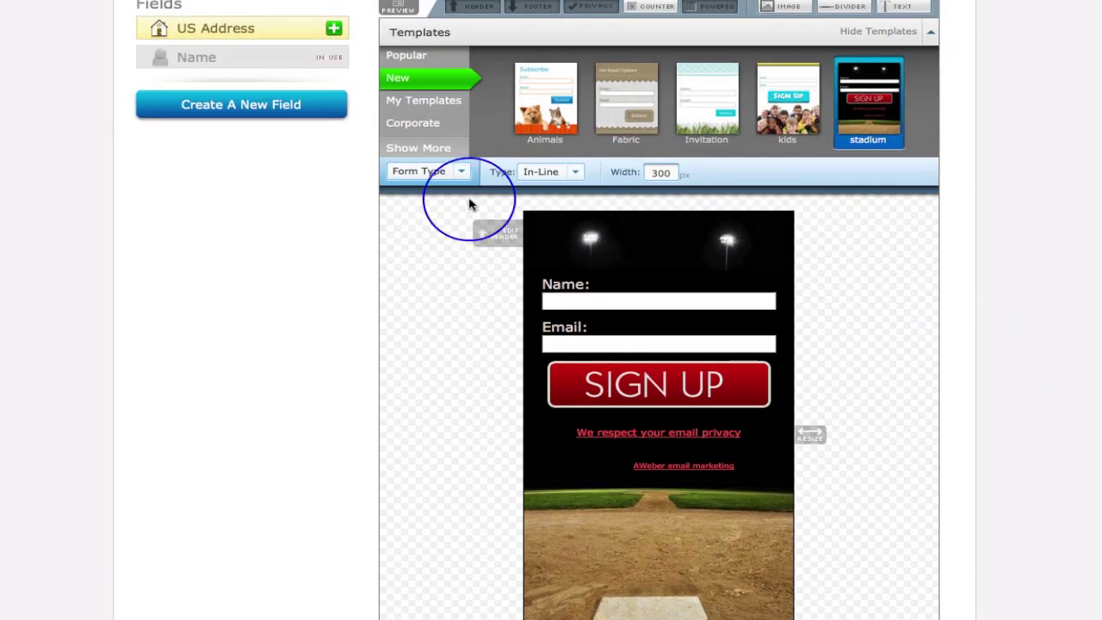
- Load the Desktop template in Mahogany from the Corporate category and review the form
left_click(417, 125)
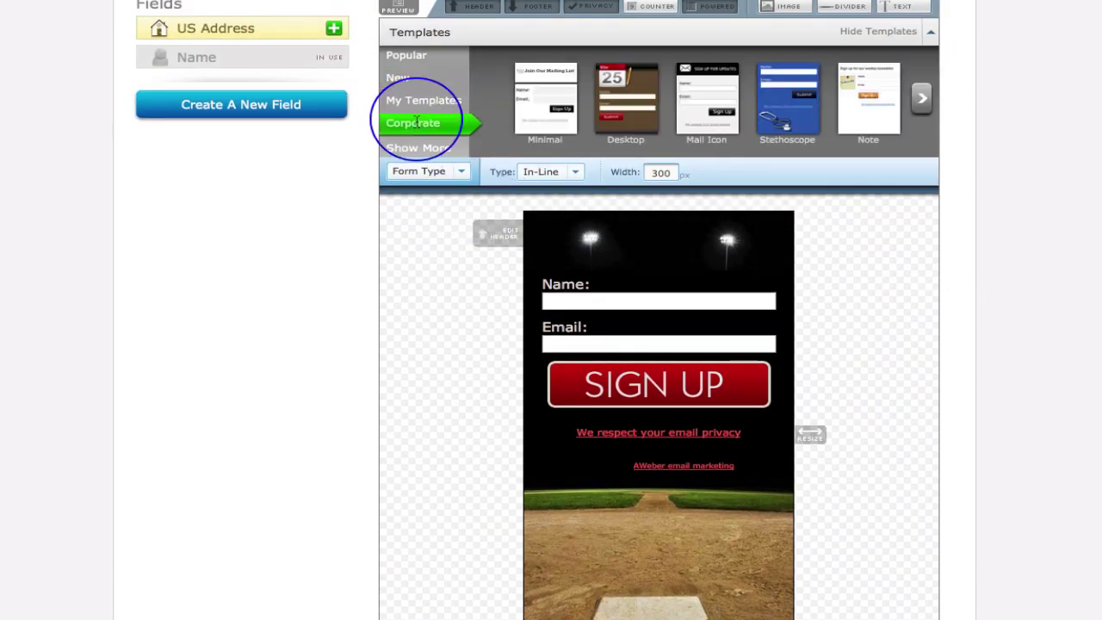
left_click(627, 118)
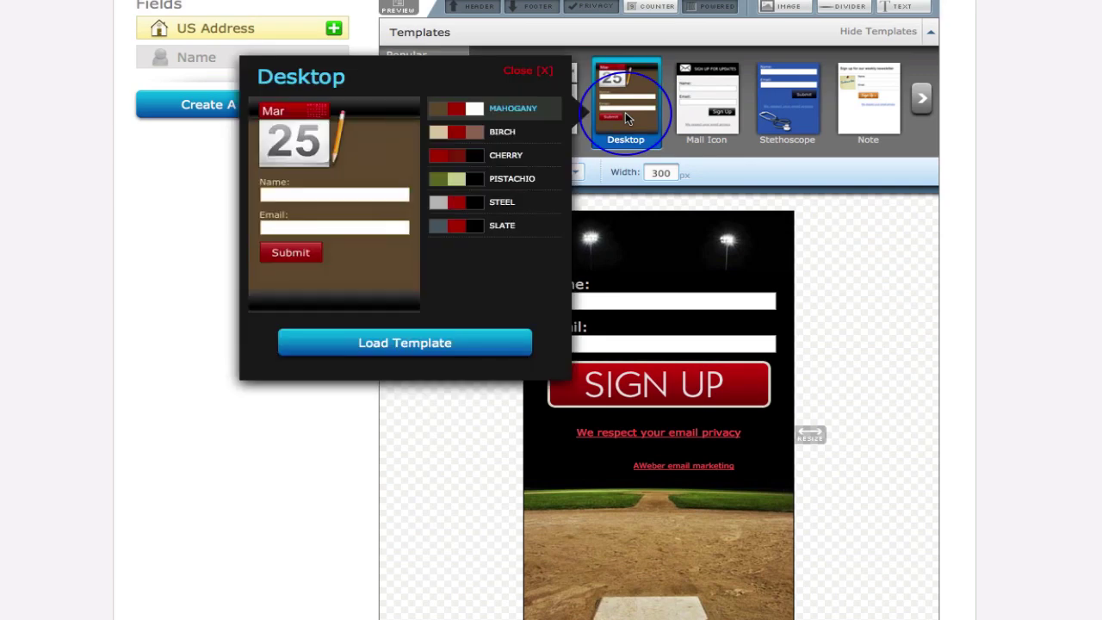
left_click(402, 339)
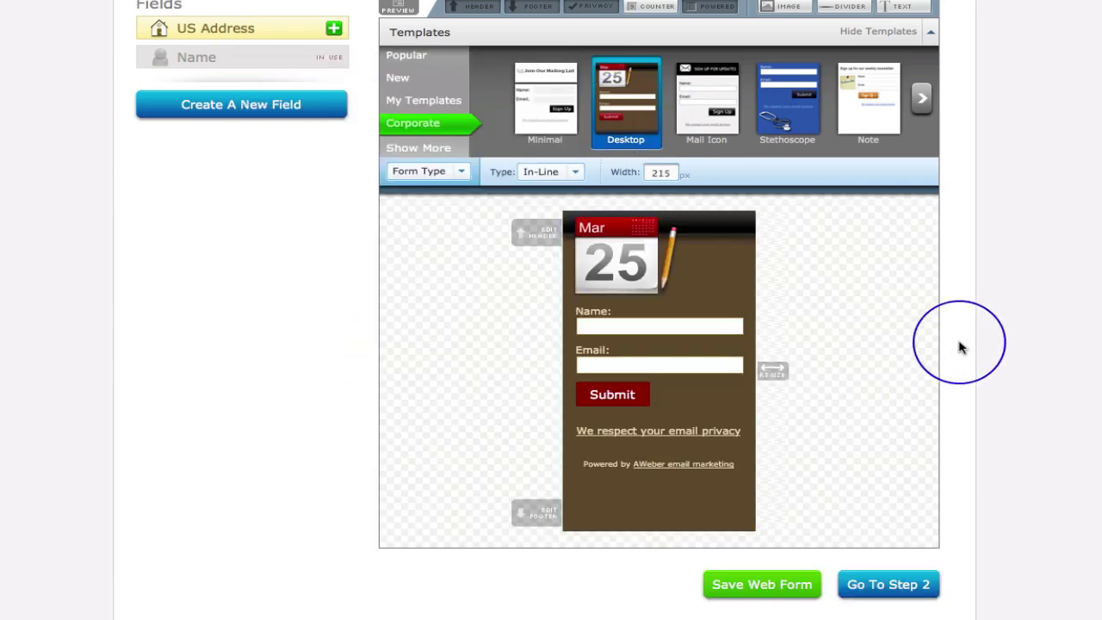
scroll(960, 344, "down", 2)
scroll(970, 346, "up", 2)
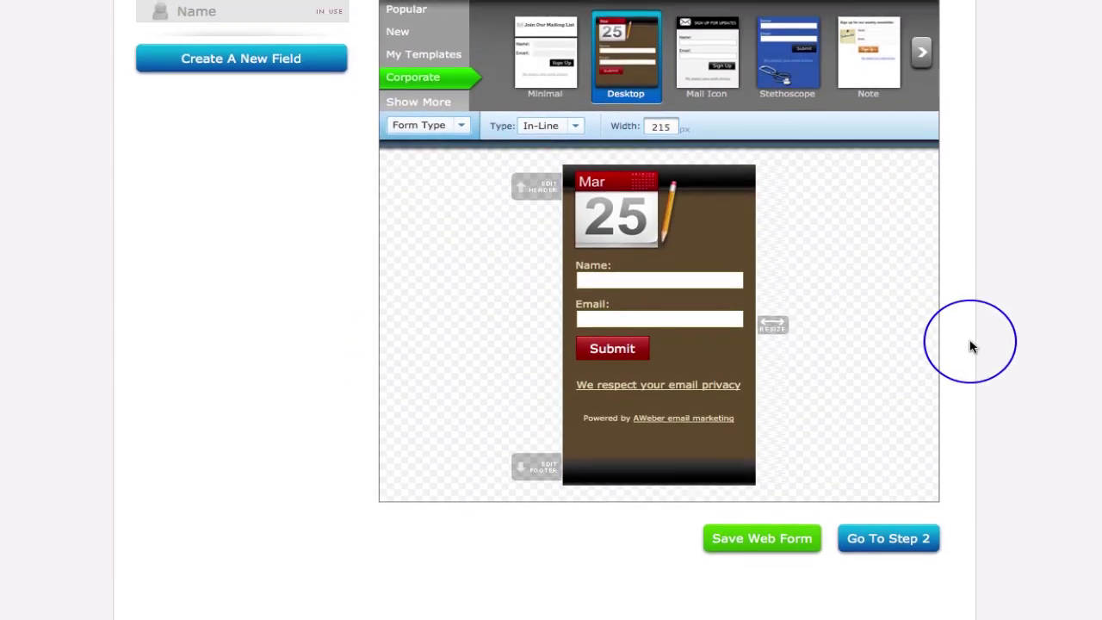
- Load the Stethoscope template in Blue from the Corporate category and review the form
left_click(785, 89)
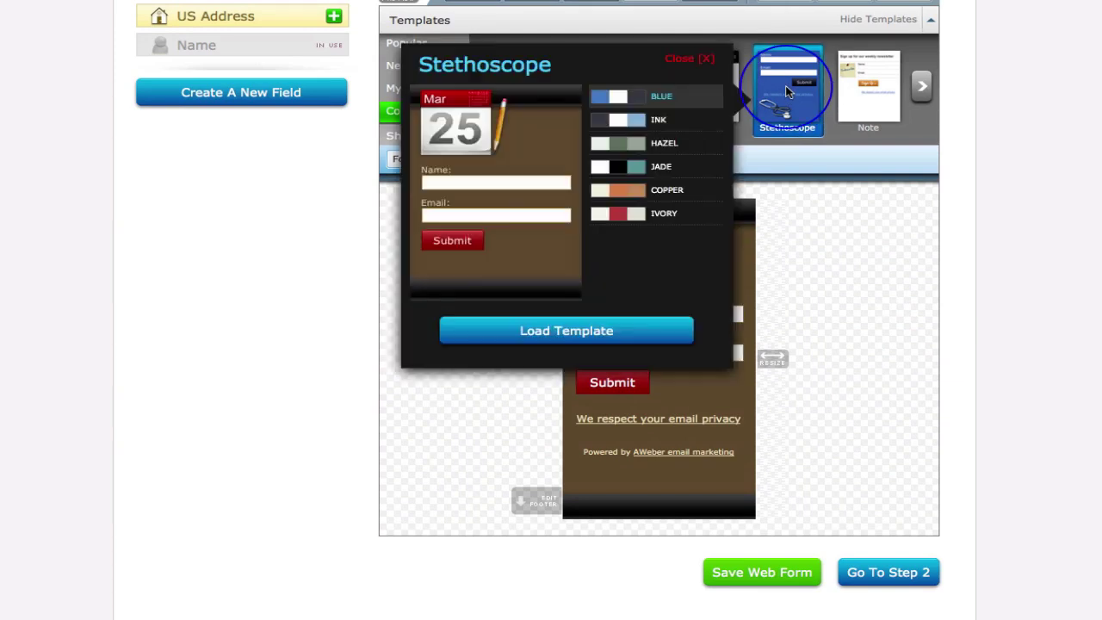
left_click(564, 334)
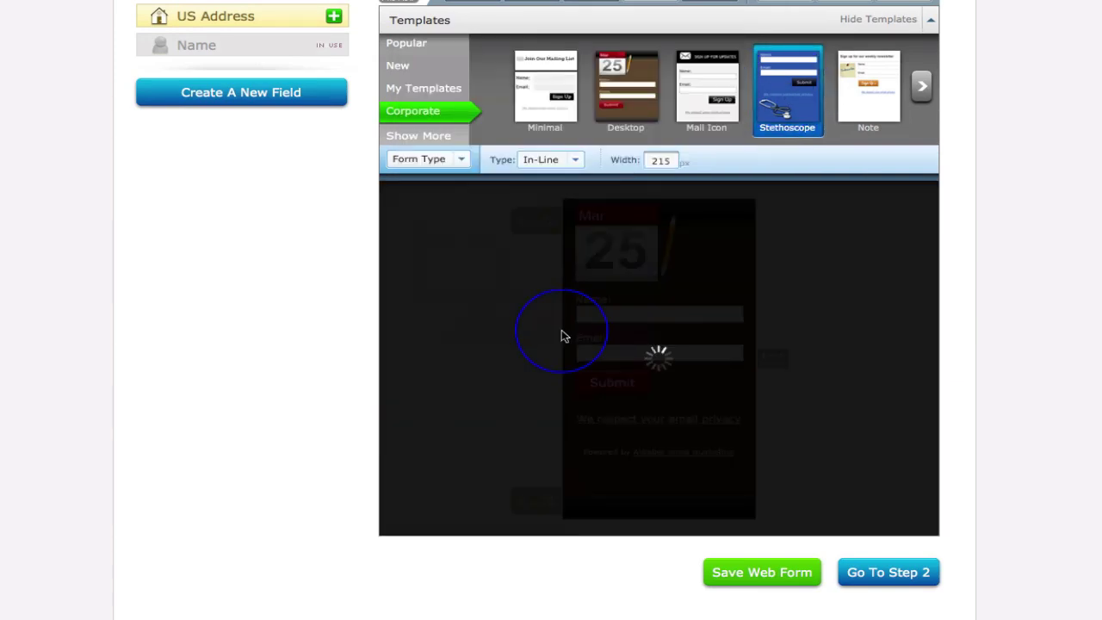
scroll(1062, 315, "down", 2)
scroll(1063, 315, "up", 2)
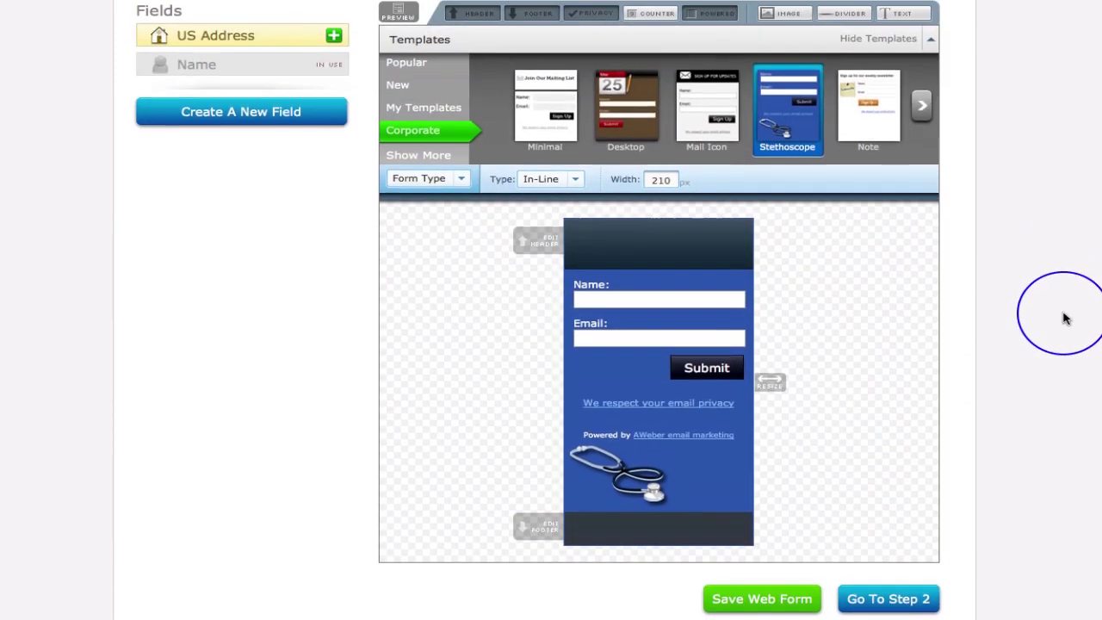
- Load the Easy-Money template in its Dark variant from the Money category and review the form
left_click(430, 158)
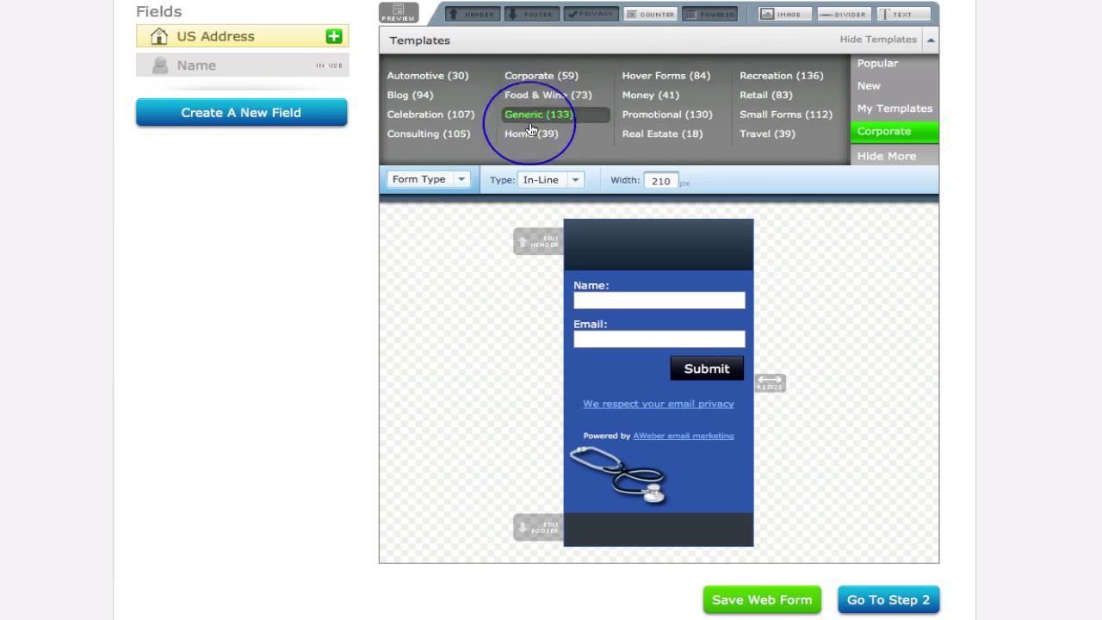
left_click(653, 100)
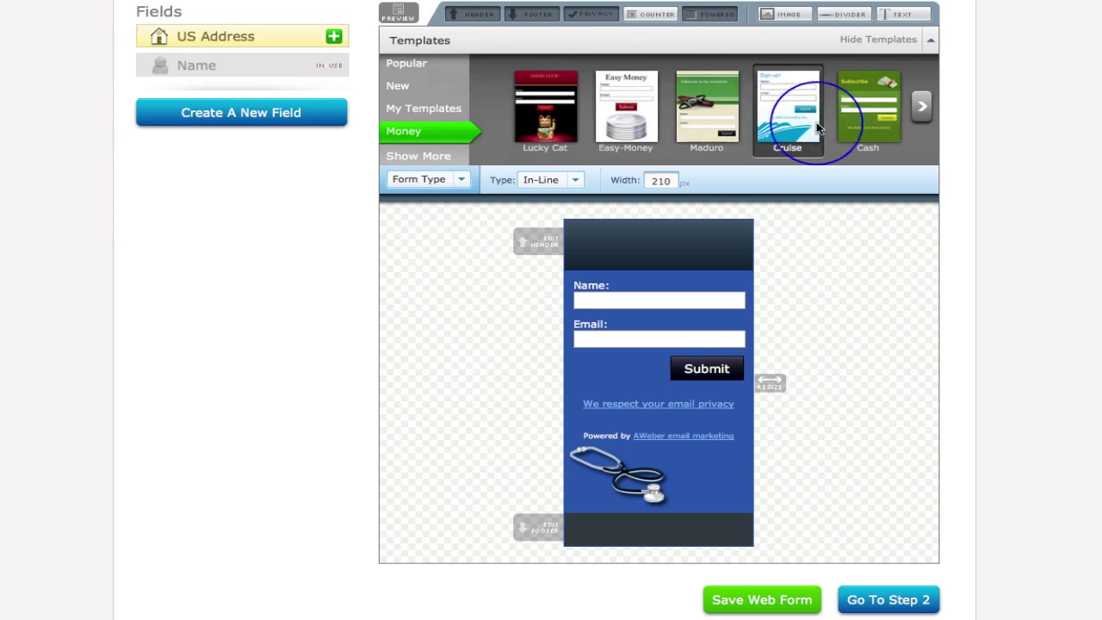
left_click(629, 111)
left_click(417, 351)
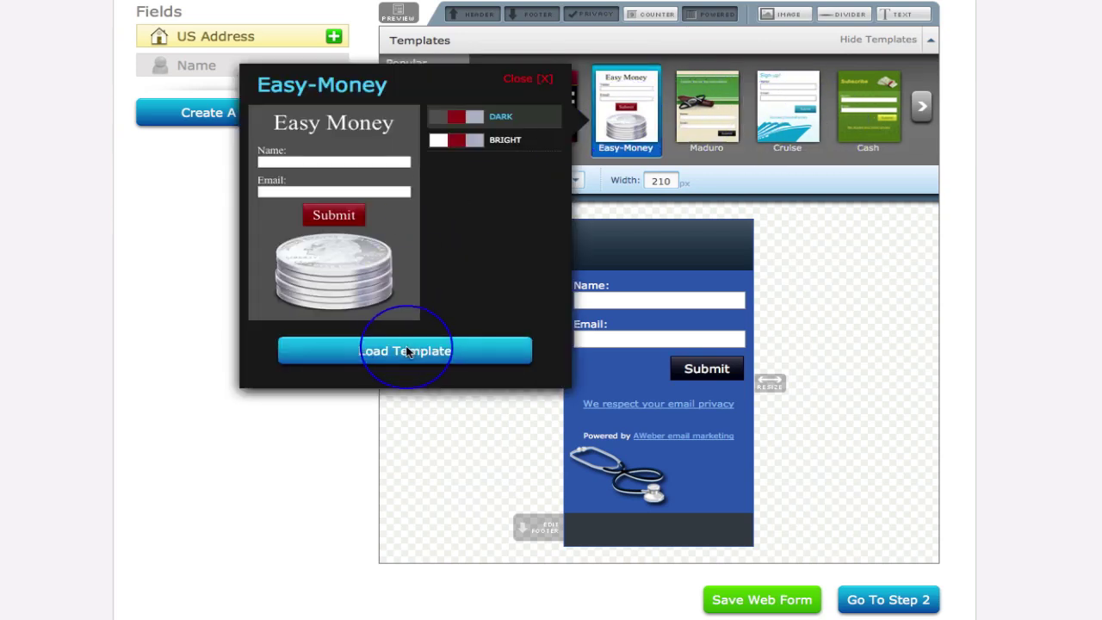
scroll(979, 285, "down", 4)
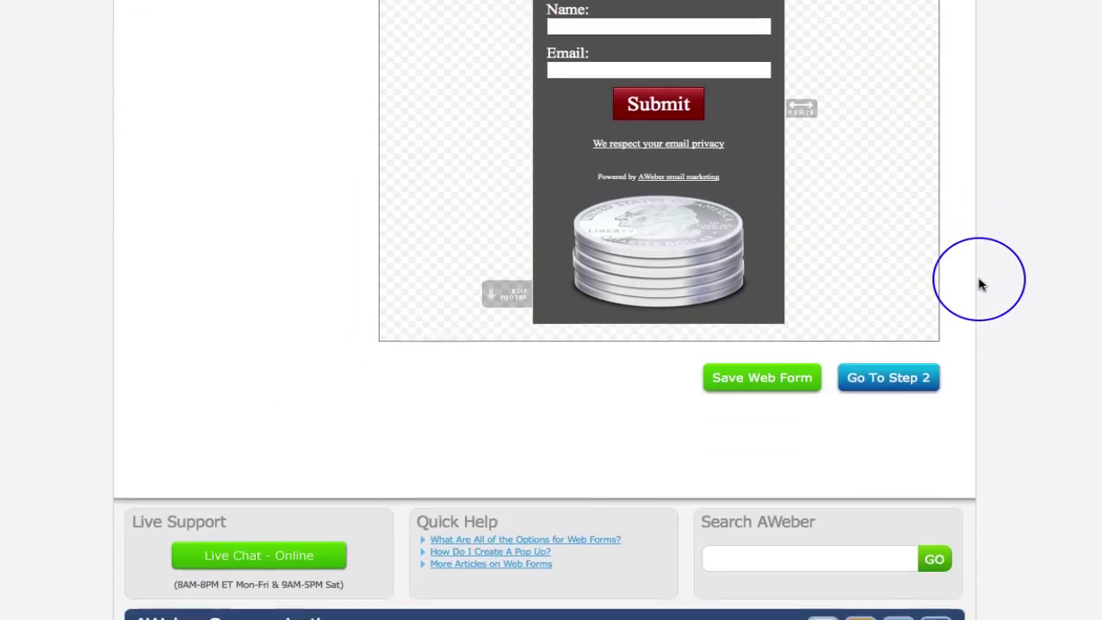
scroll(979, 285, "up", 4)
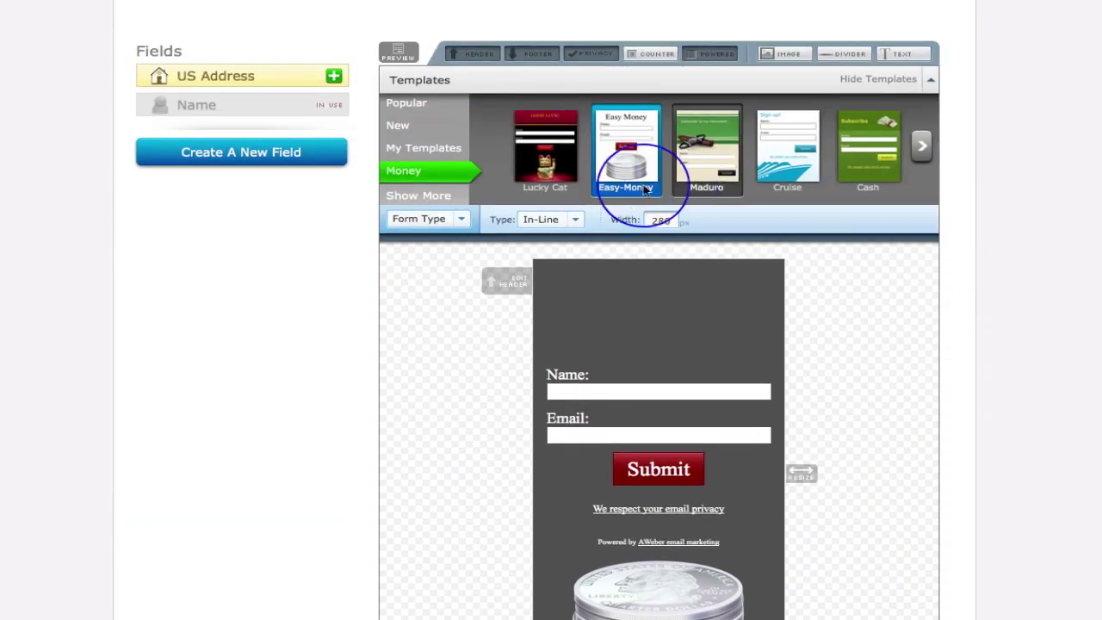
- Apply the styles of the saved My Web Form template from My Templates to the form
left_click(429, 149)
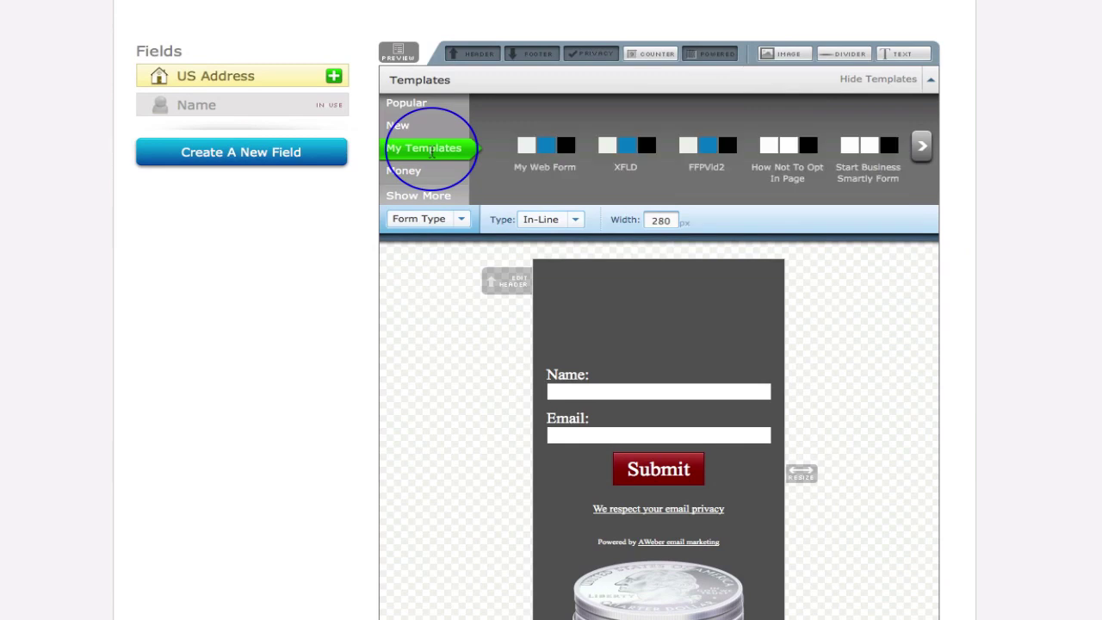
left_click(552, 164)
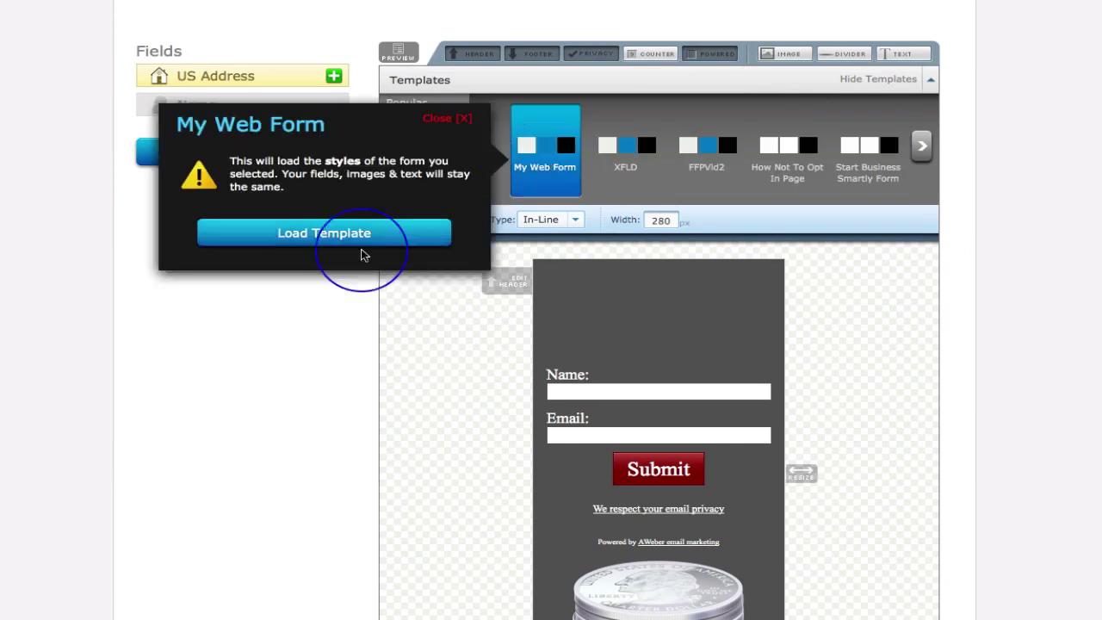
left_click(333, 239)
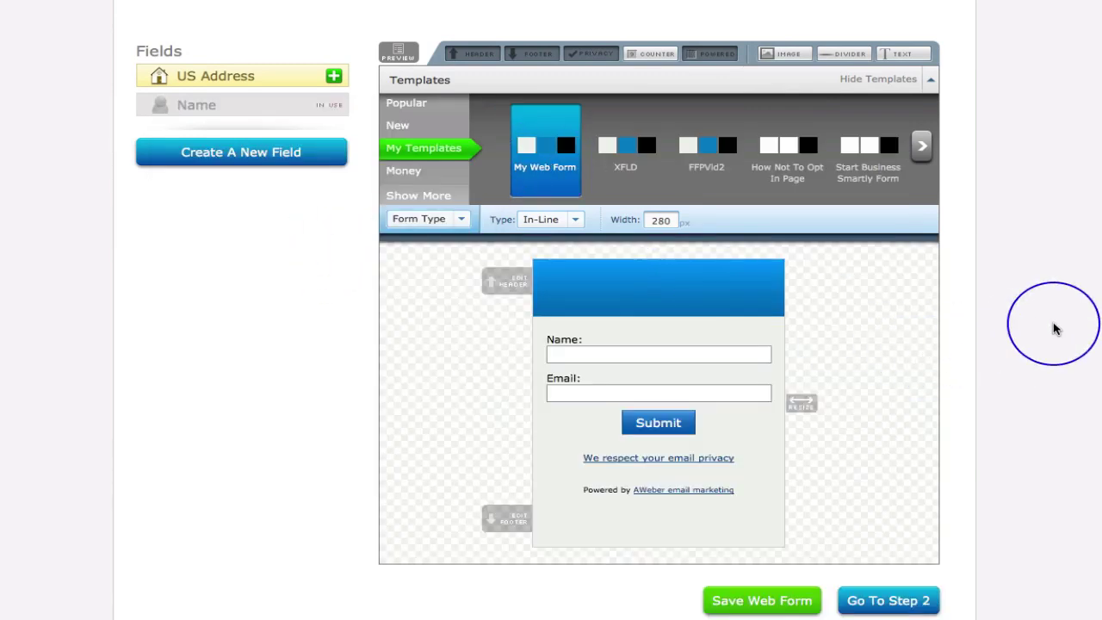
- Enter the header text "Welcome!" with "Please enter your name and email address to receive your FREE bodybuilding Ebook TODAY!" on a new line
scroll(1053, 327, "down", 1)
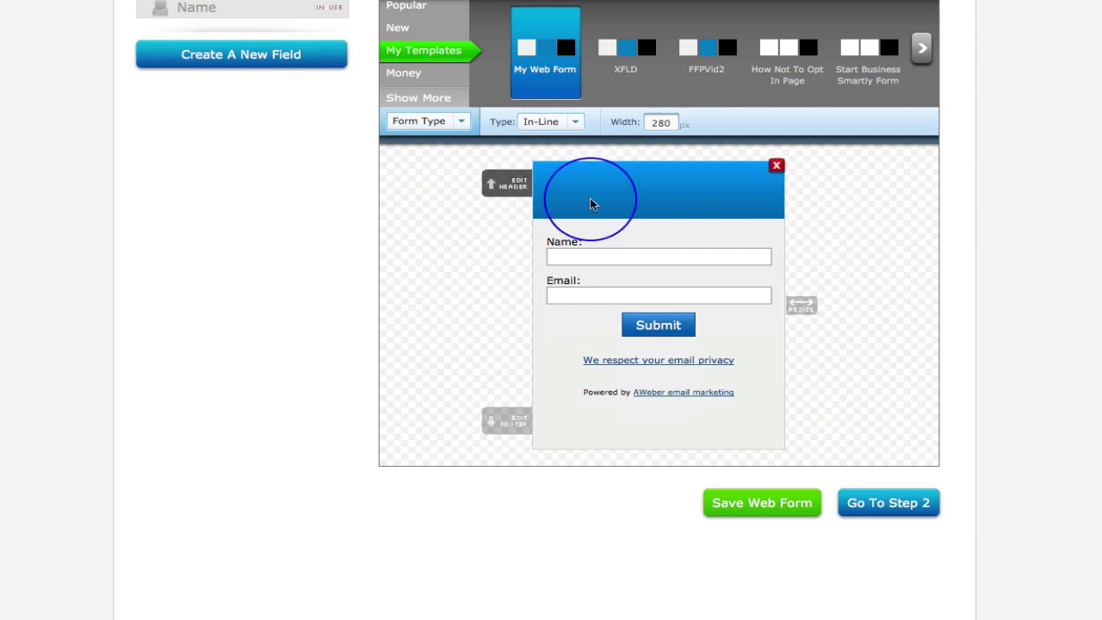
left_click(501, 184)
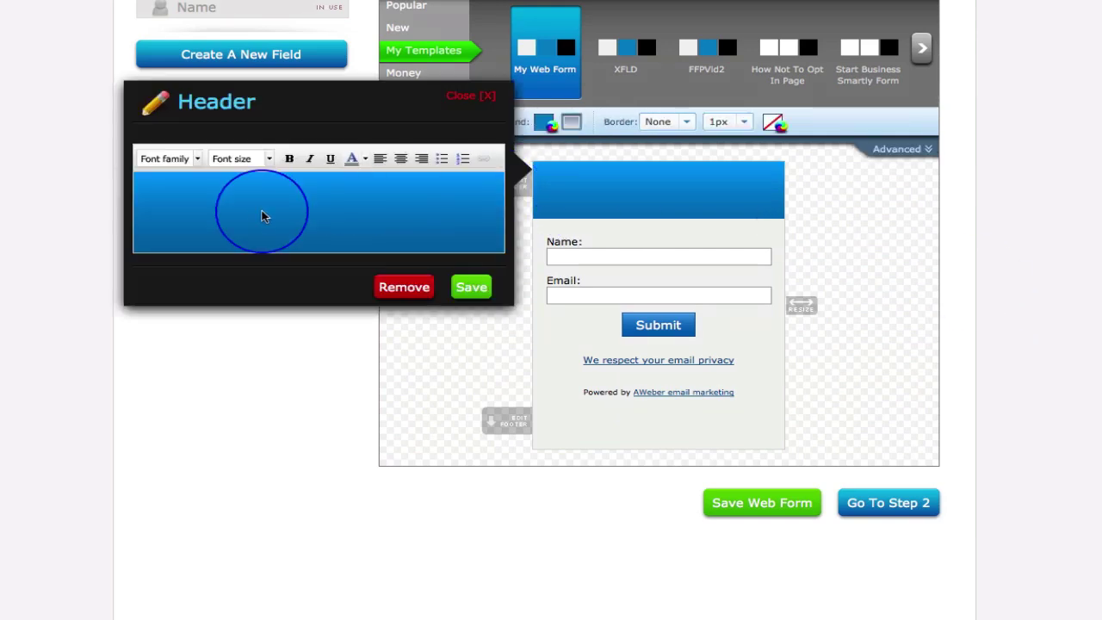
type("We")
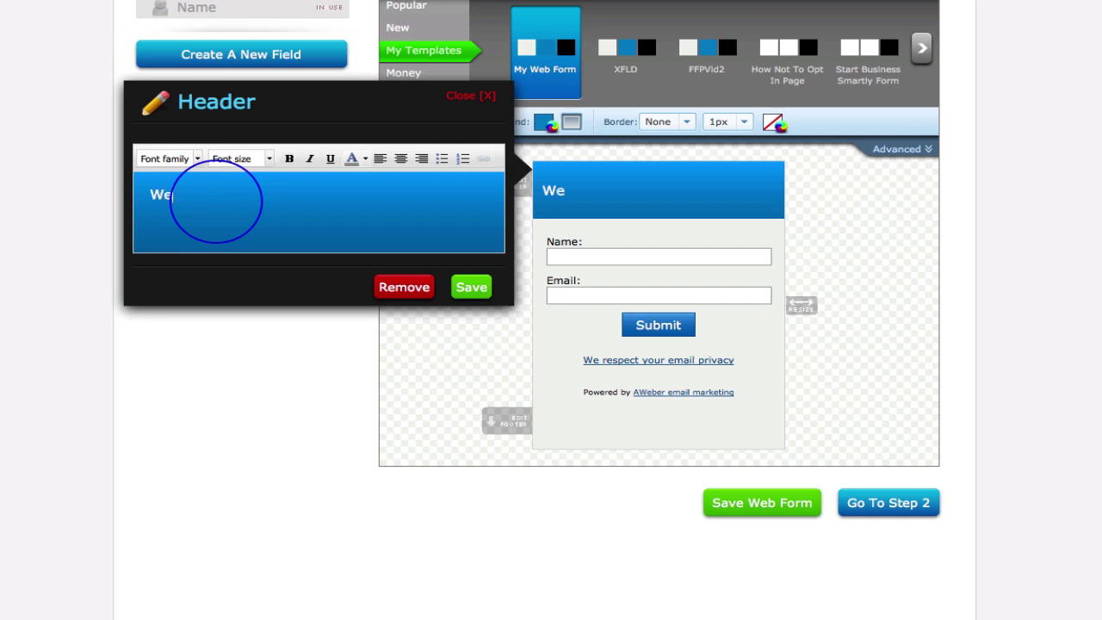
type("lcome")
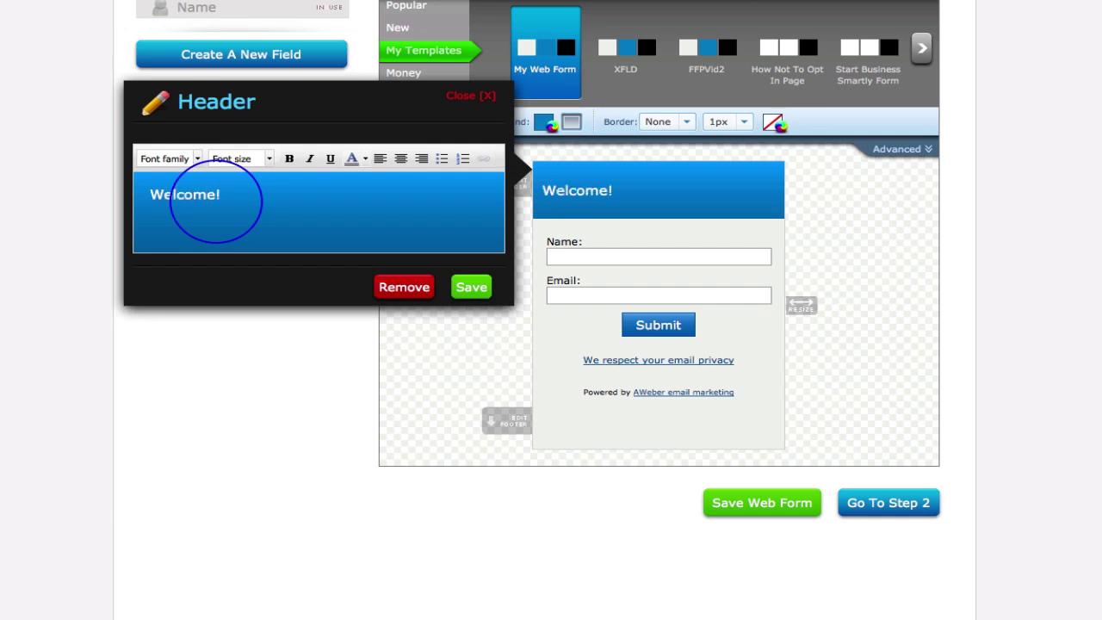
type("!")
key("Return")
type("Please")
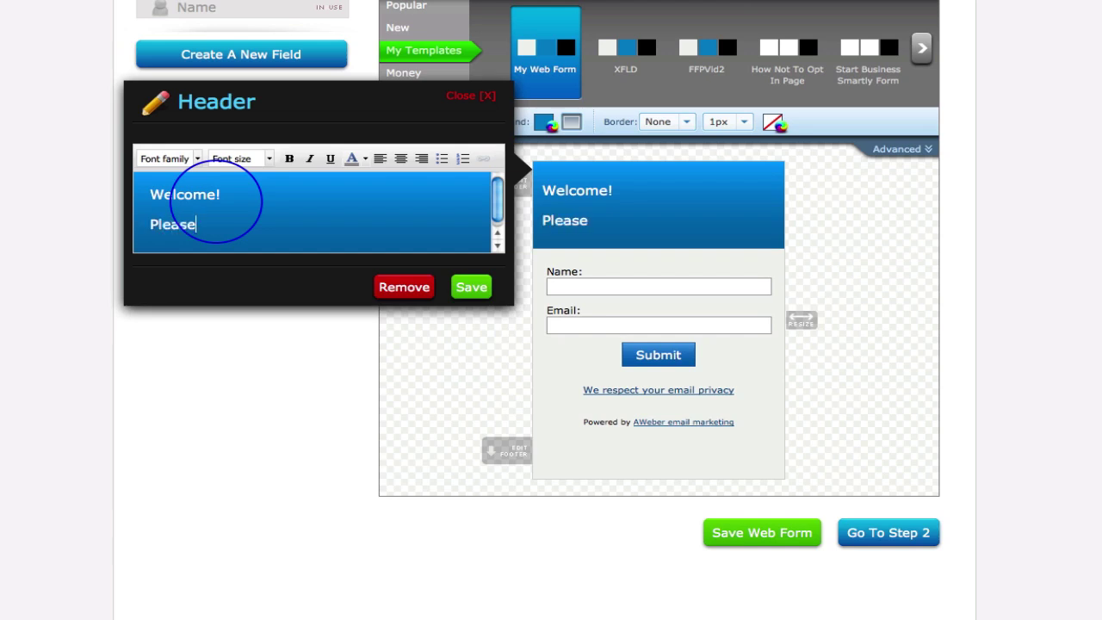
type(" enter your na")
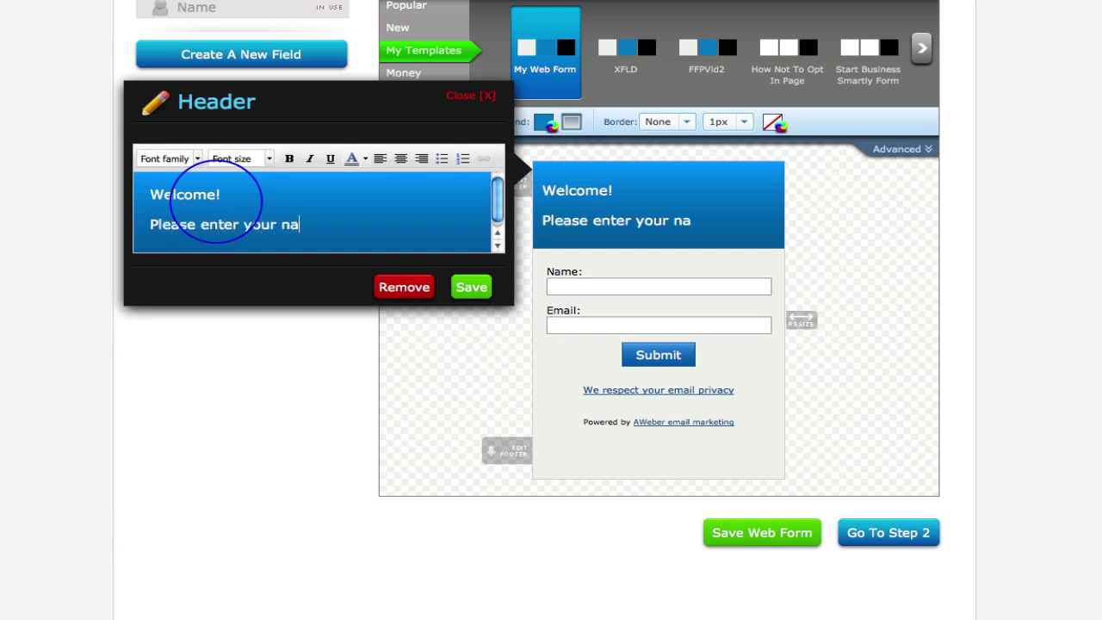
type("me and email add")
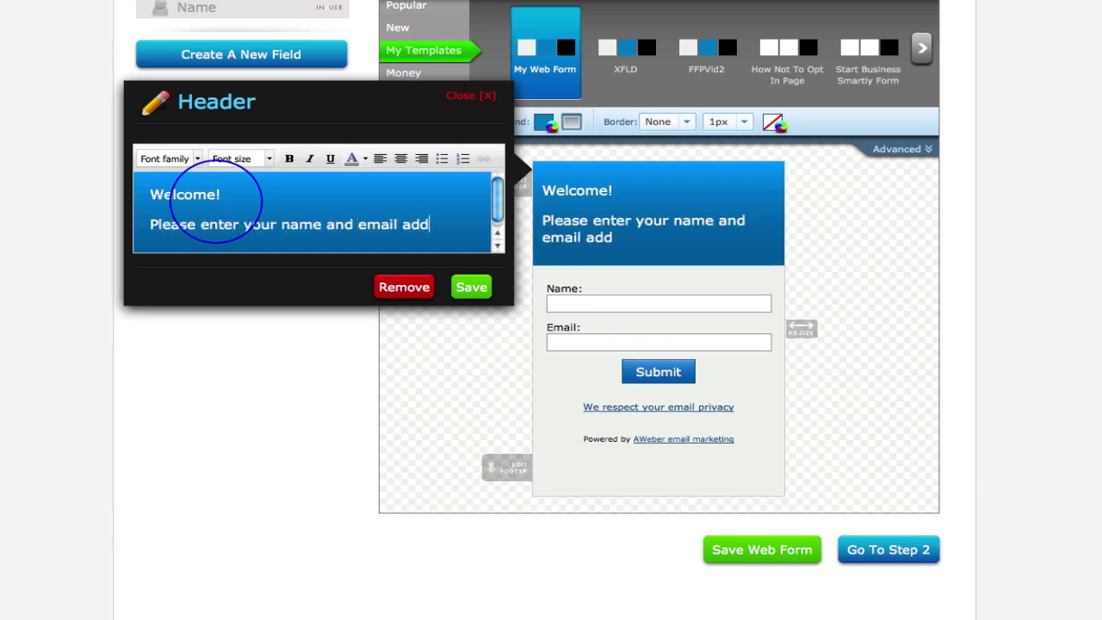
type("ress to receive y")
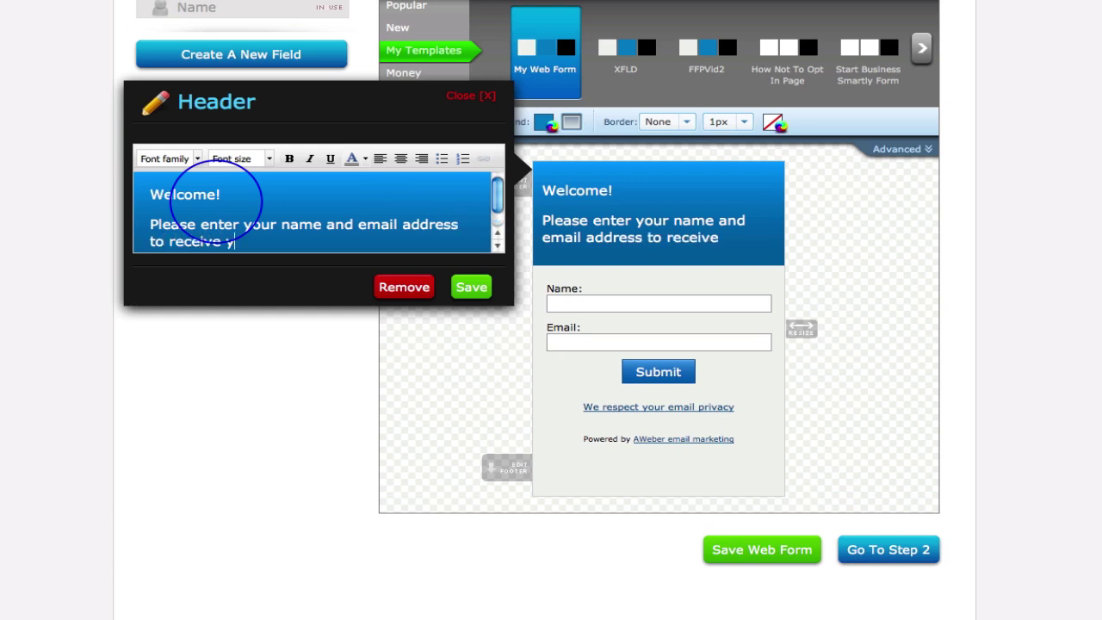
type("our FREE ")
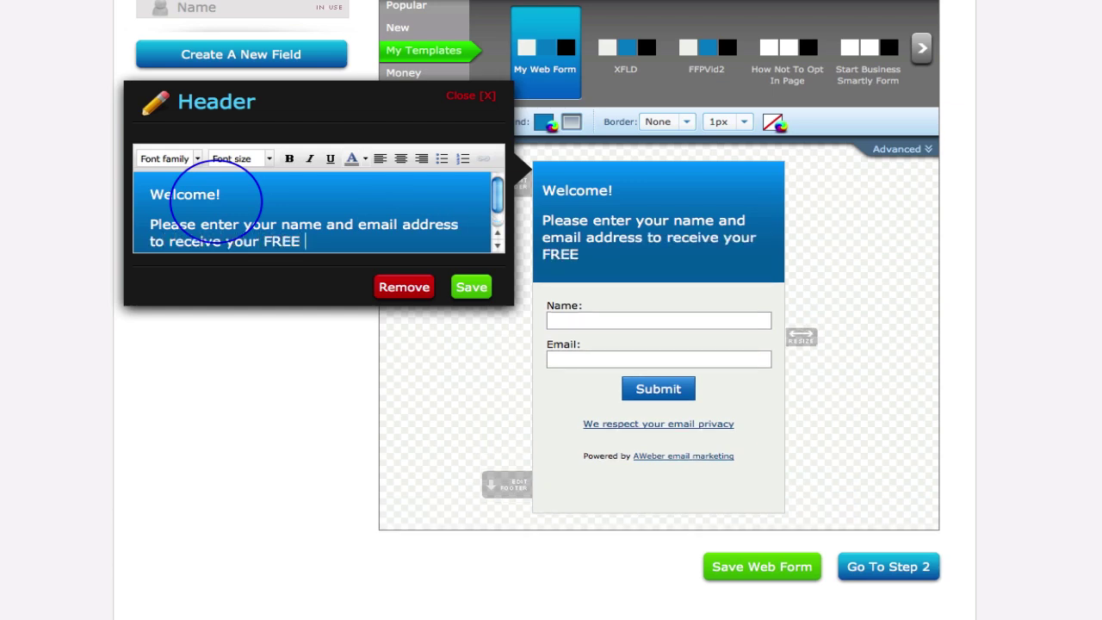
type("bodybuilding ")
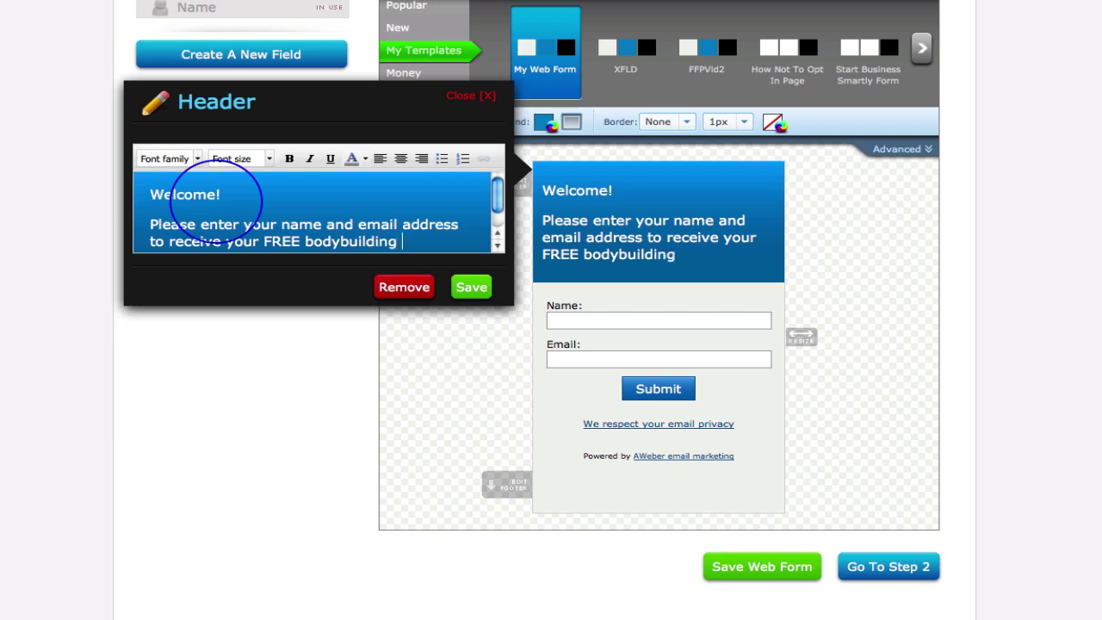
type("Ebook TOD")
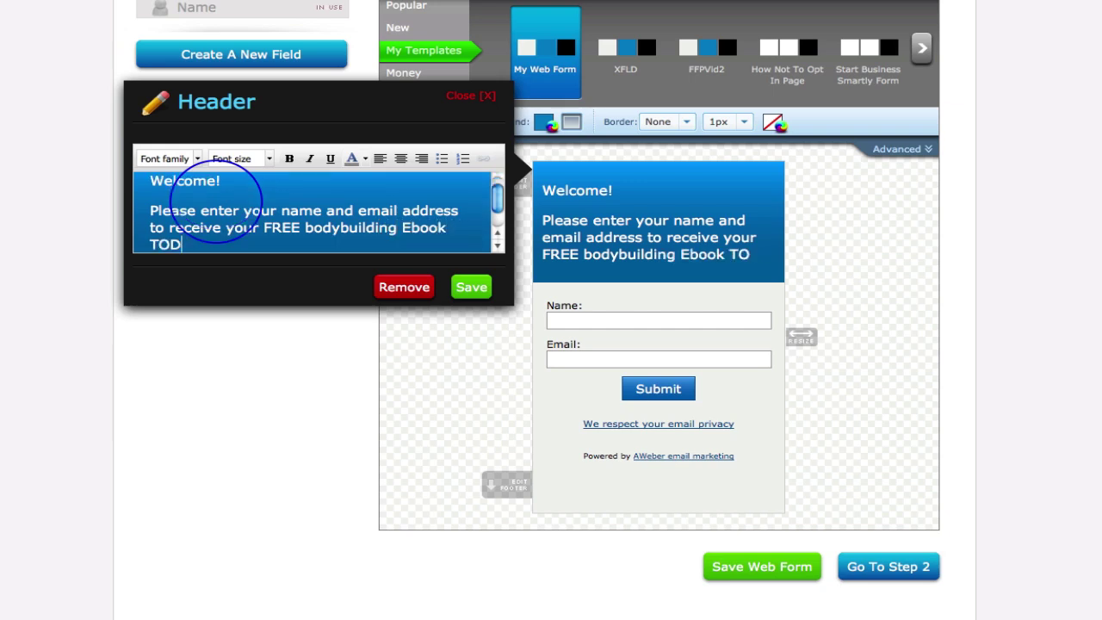
type("AY!")
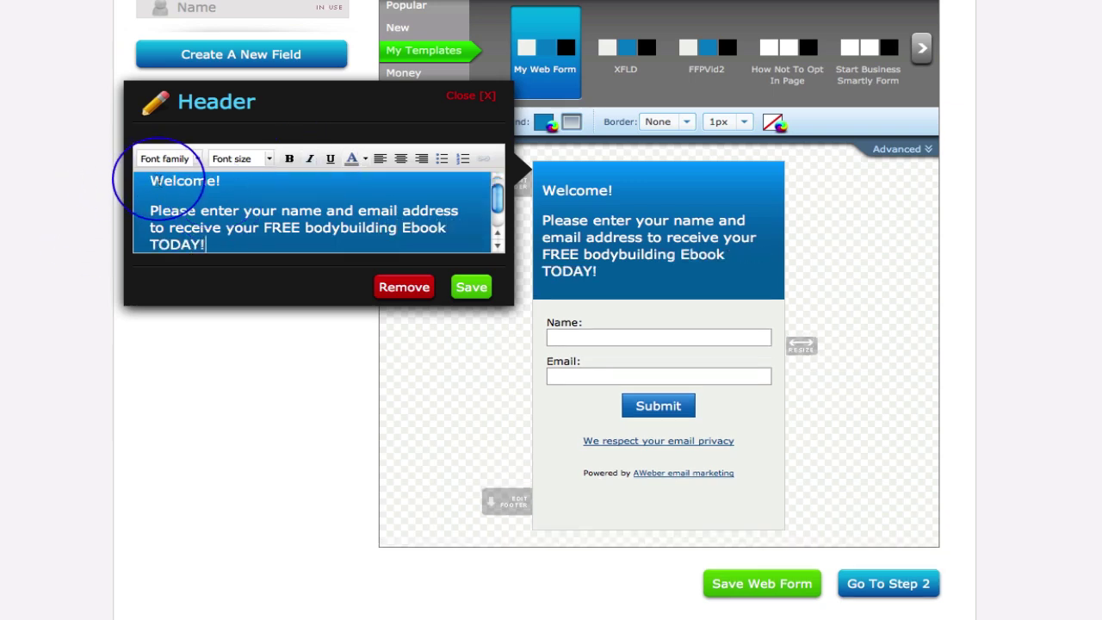
- Centre all of the header text and make it bold
left_click(152, 181)
left_click_drag(151, 181, 237, 247)
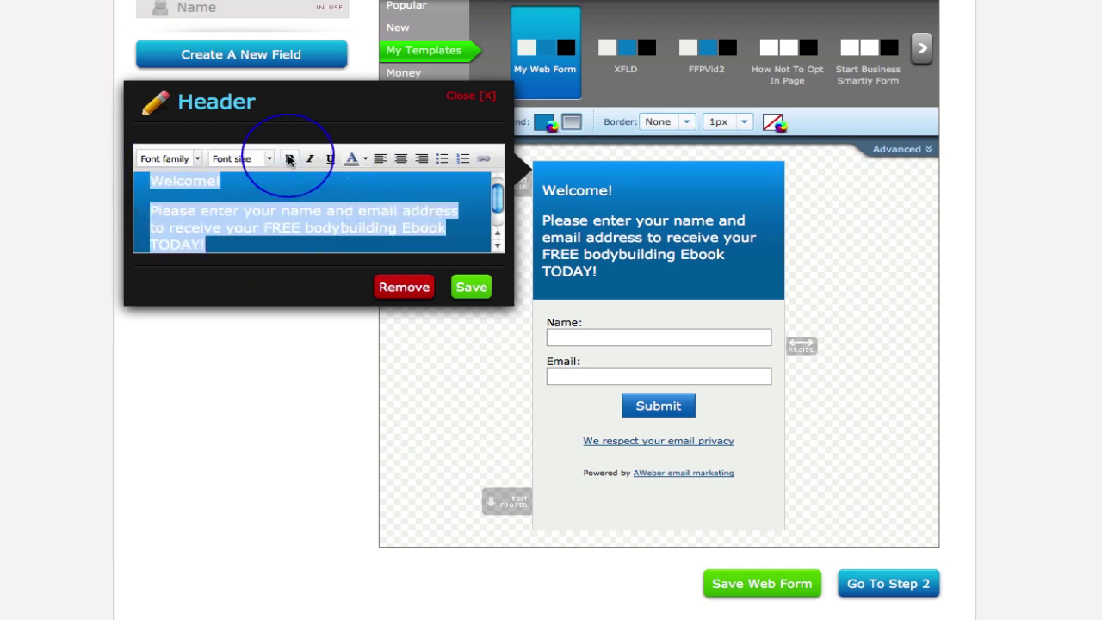
left_click(402, 160)
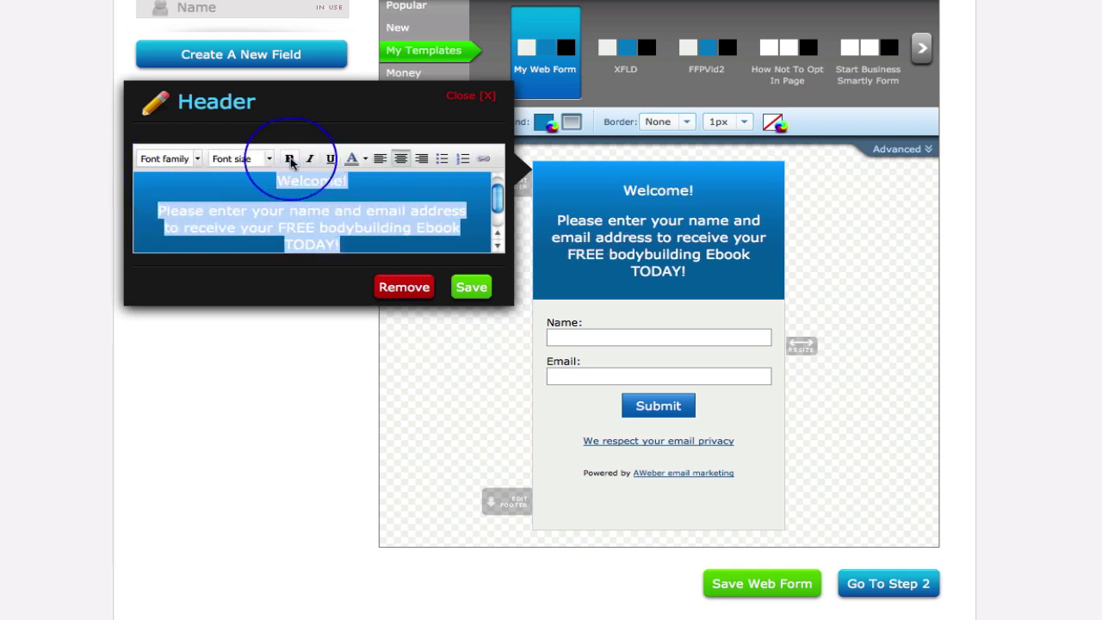
left_click(290, 158)
- Set the font size of the whole header text to 18px
left_click(269, 159)
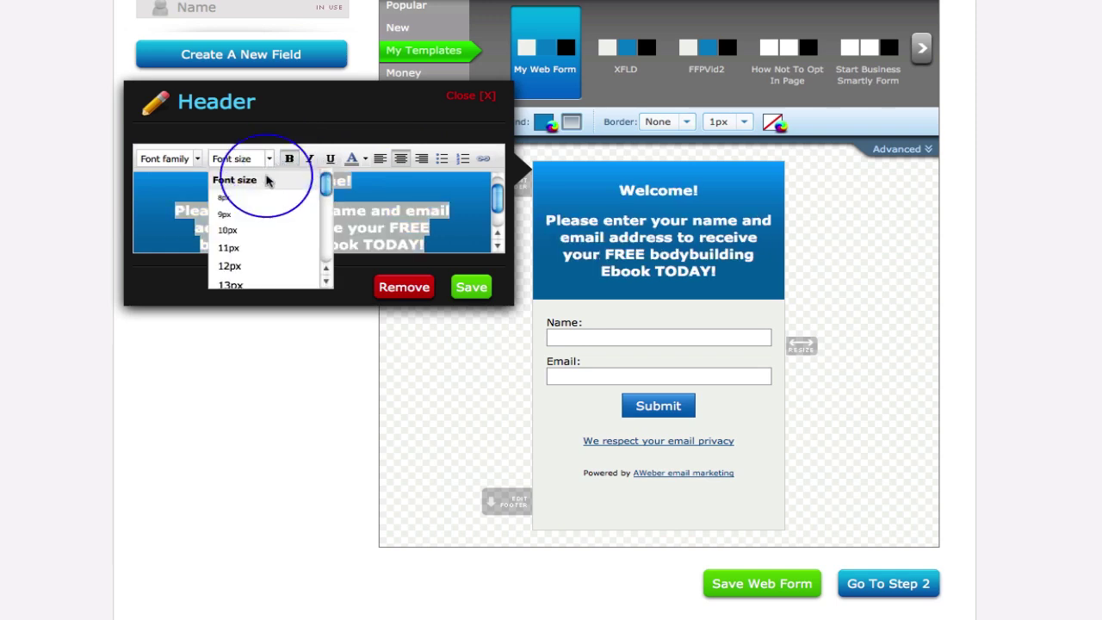
scroll(273, 272, "down", 2)
left_click(274, 272)
scroll(284, 232, "down", 1)
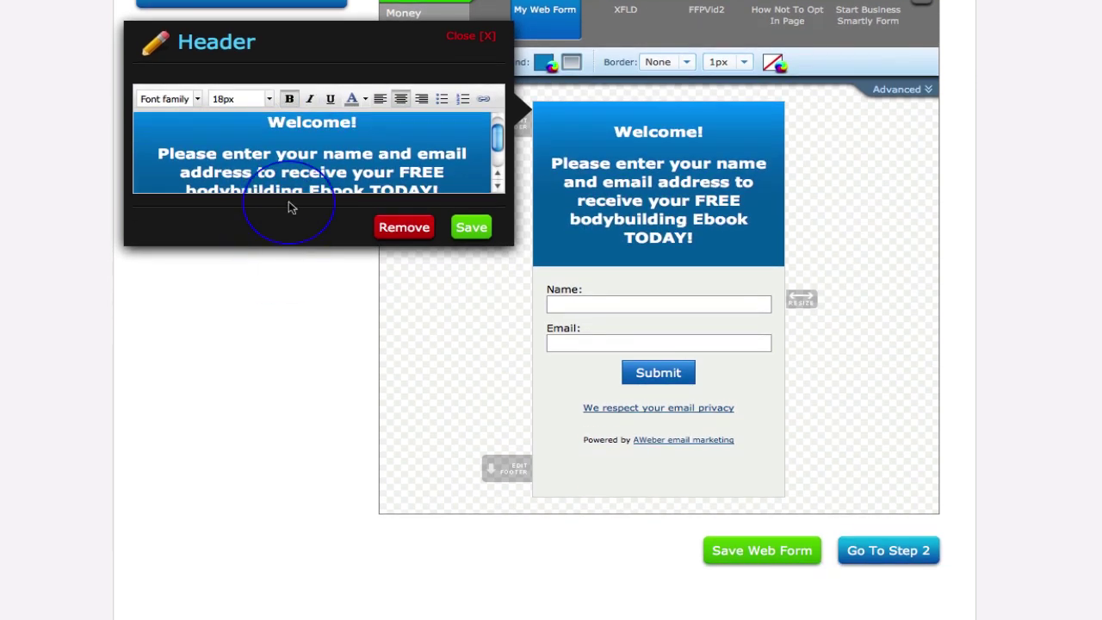
- Select all of the header text and set its font size to 24px
left_click(269, 122)
left_click_drag(269, 122, 284, 103)
left_click(268, 98)
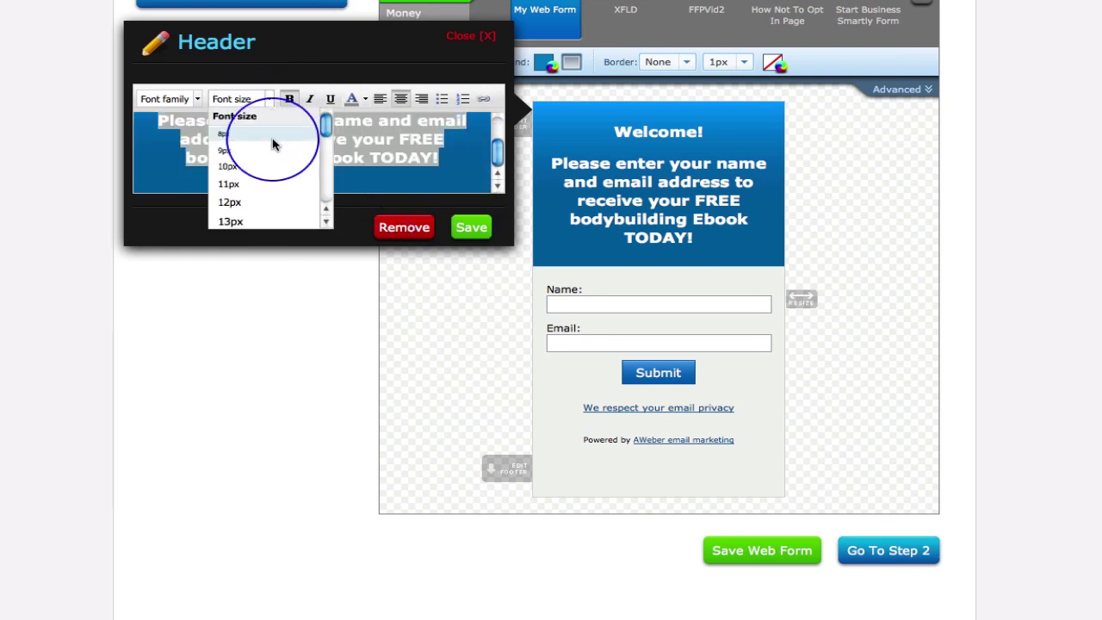
scroll(272, 153, "down", 3)
left_click(274, 156)
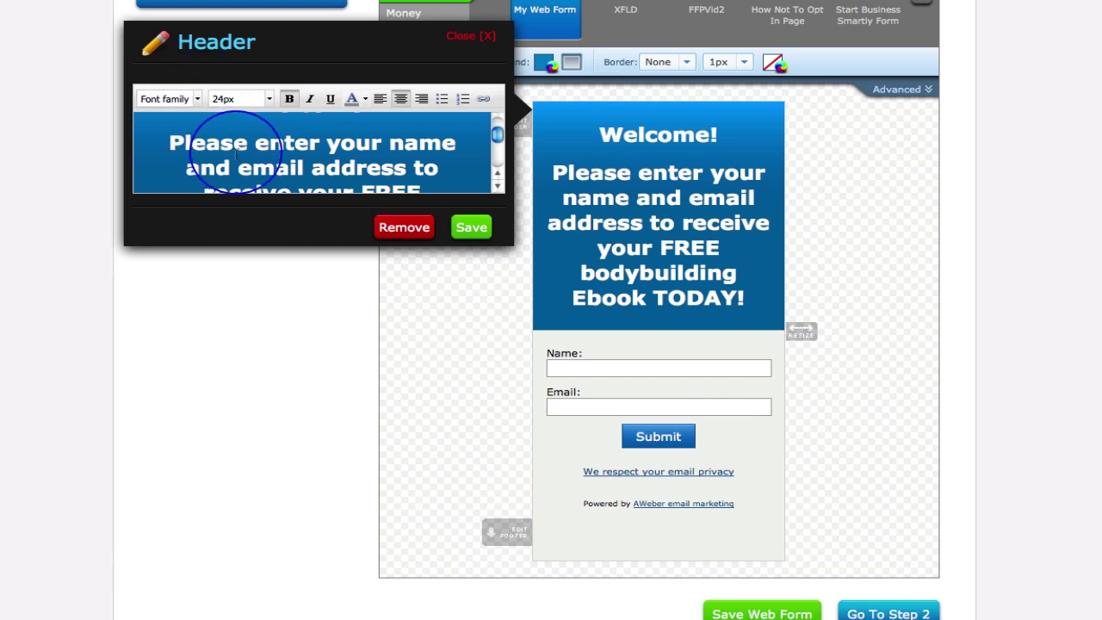
- Select all of the header text and change its font family to Georgia
scroll(241, 155, "up", 1)
left_click_drag(254, 136, 340, 197)
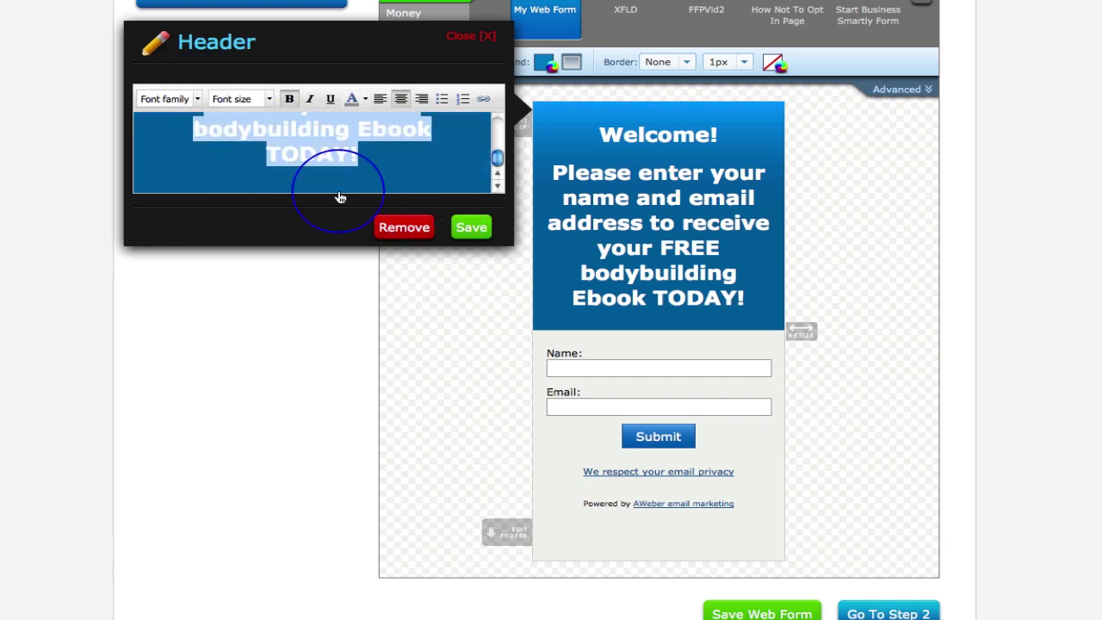
left_click(198, 99)
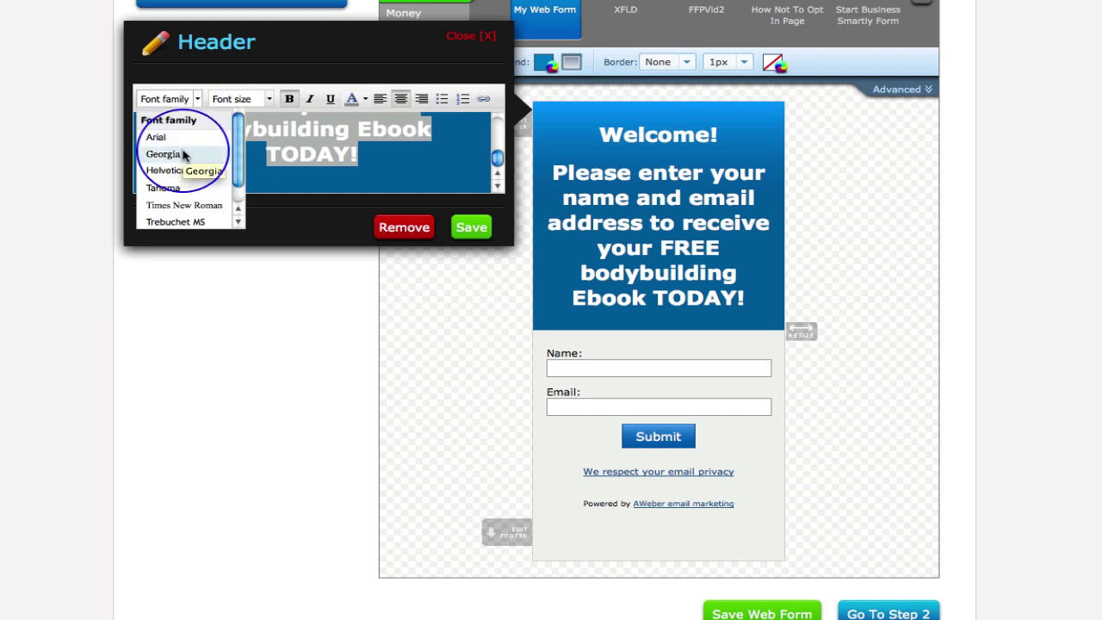
left_click(183, 153)
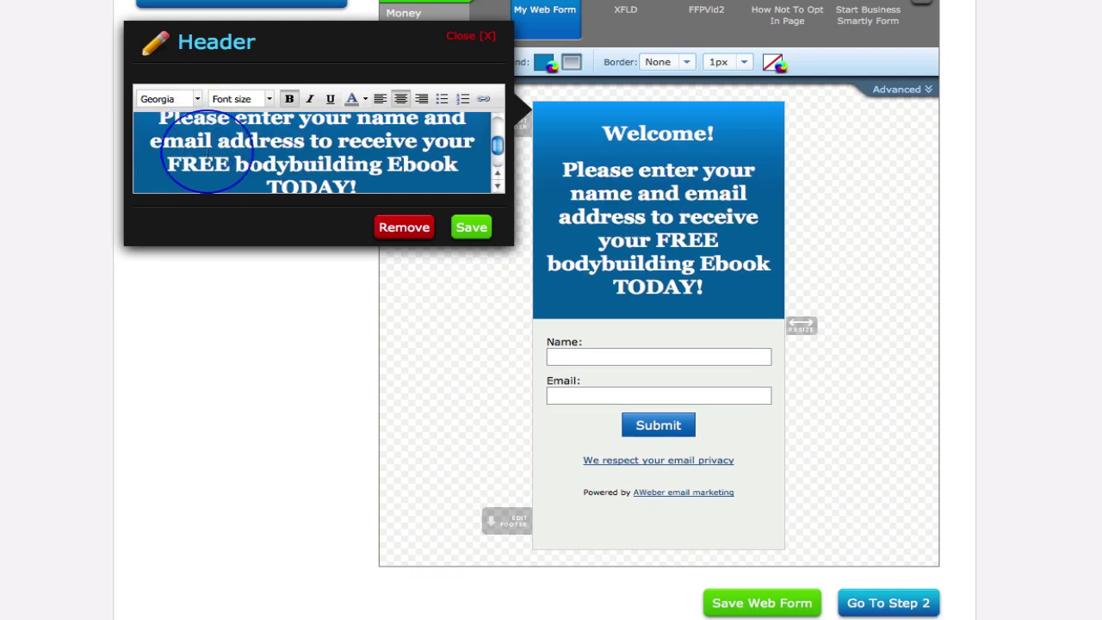
- Change the font family of the whole header text to Trebuchet MS and save the header
scroll(216, 143, "up", 2)
left_click_drag(256, 138, 381, 211)
left_click(197, 100)
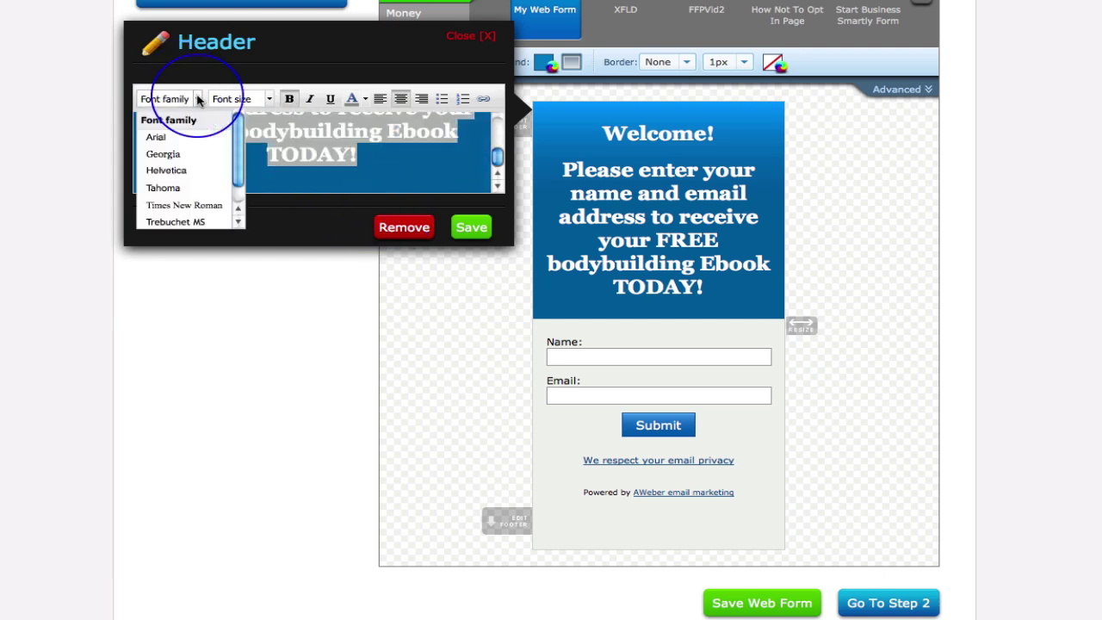
left_click(191, 221)
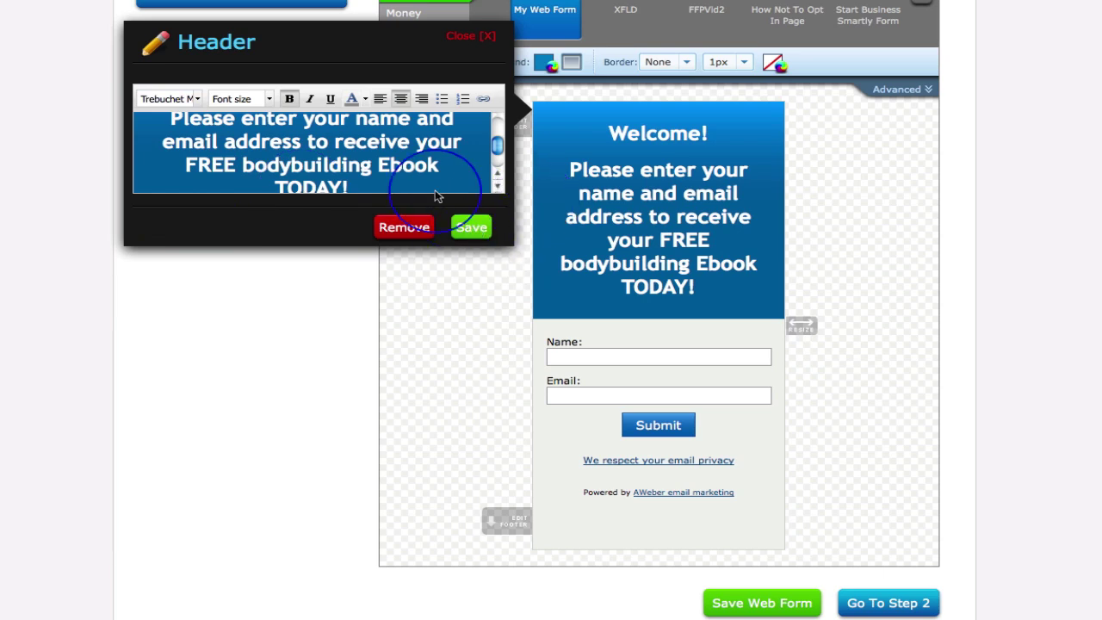
left_click(353, 99)
left_click(284, 164)
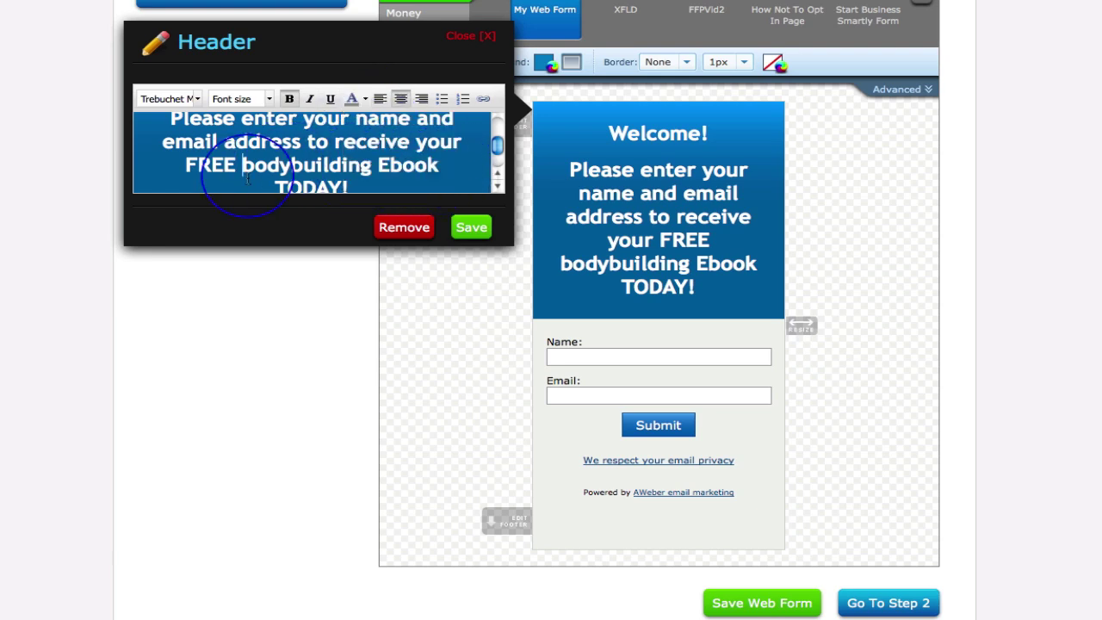
left_click(472, 227)
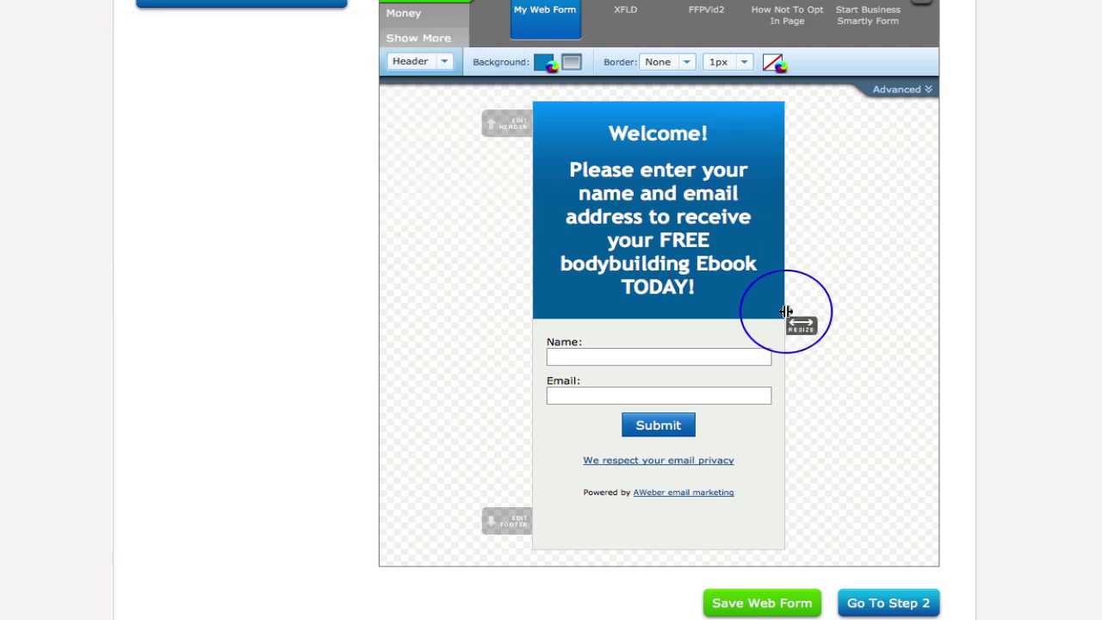
- Widen the form so that the sentence below "Welcome!" fits on four lines
left_click_drag(801, 324, 848, 307)
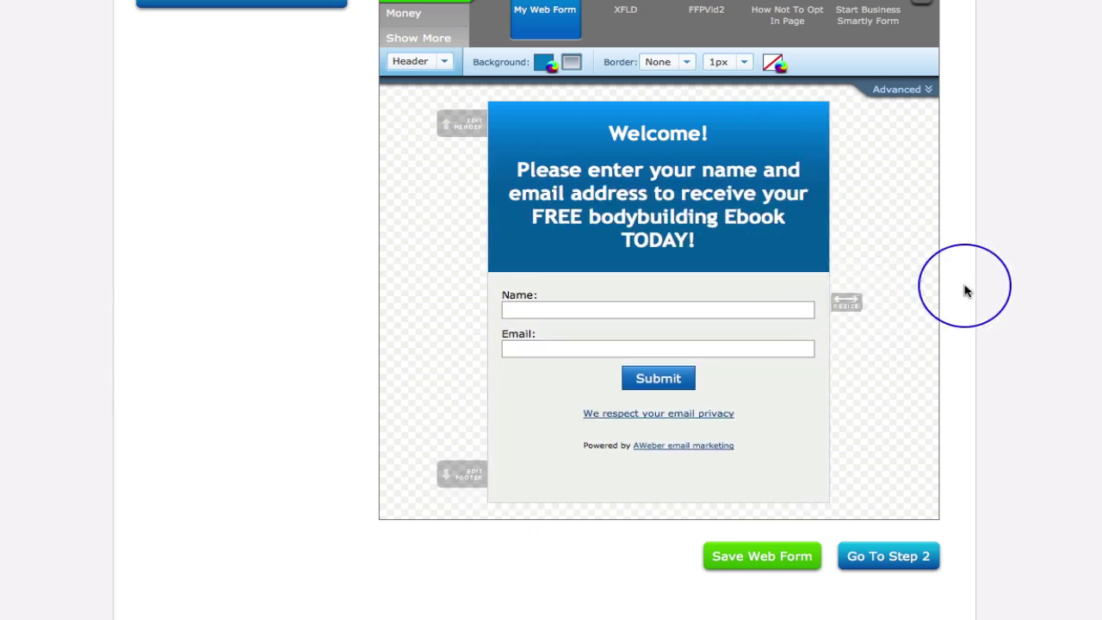
scroll(964, 290, "up", 3)
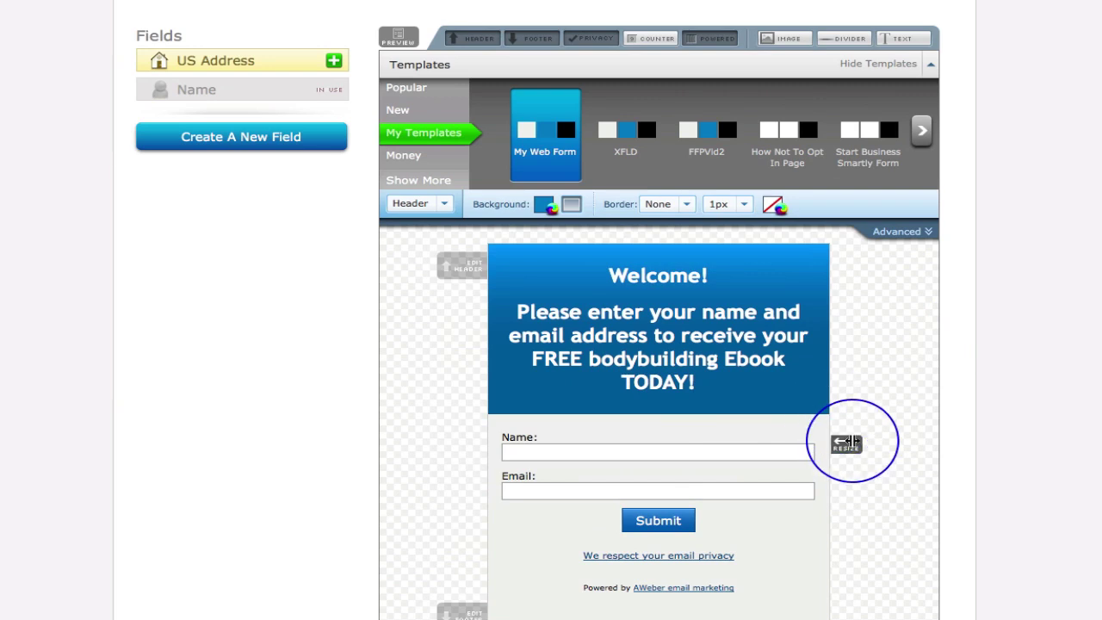
- Change the header's background colour to purple 6706c2
scroll(866, 357, "down", 1)
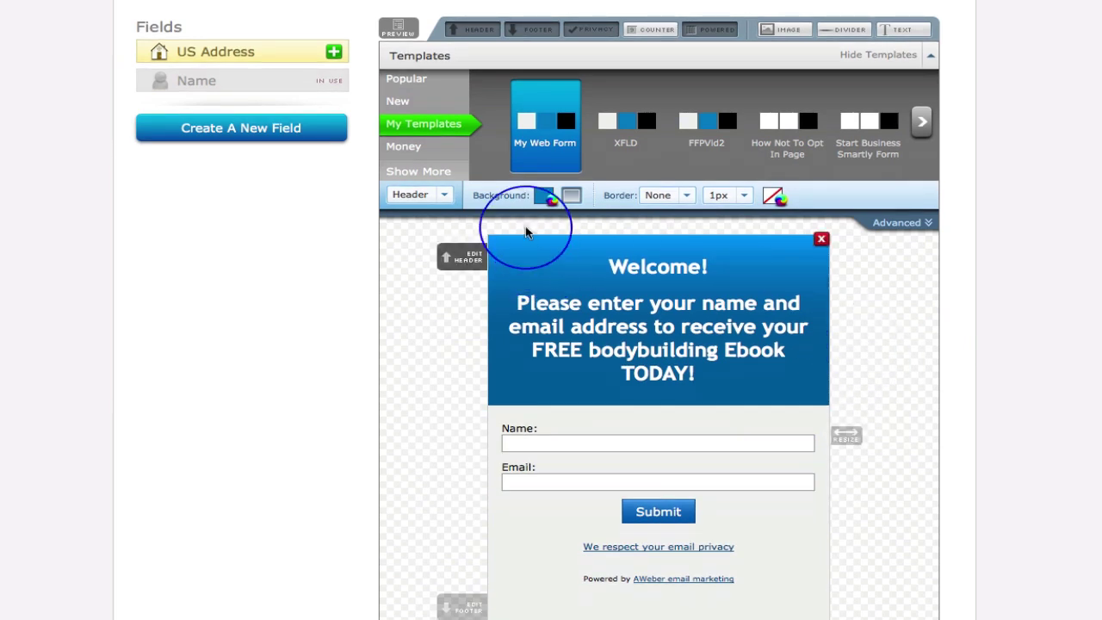
left_click(544, 196)
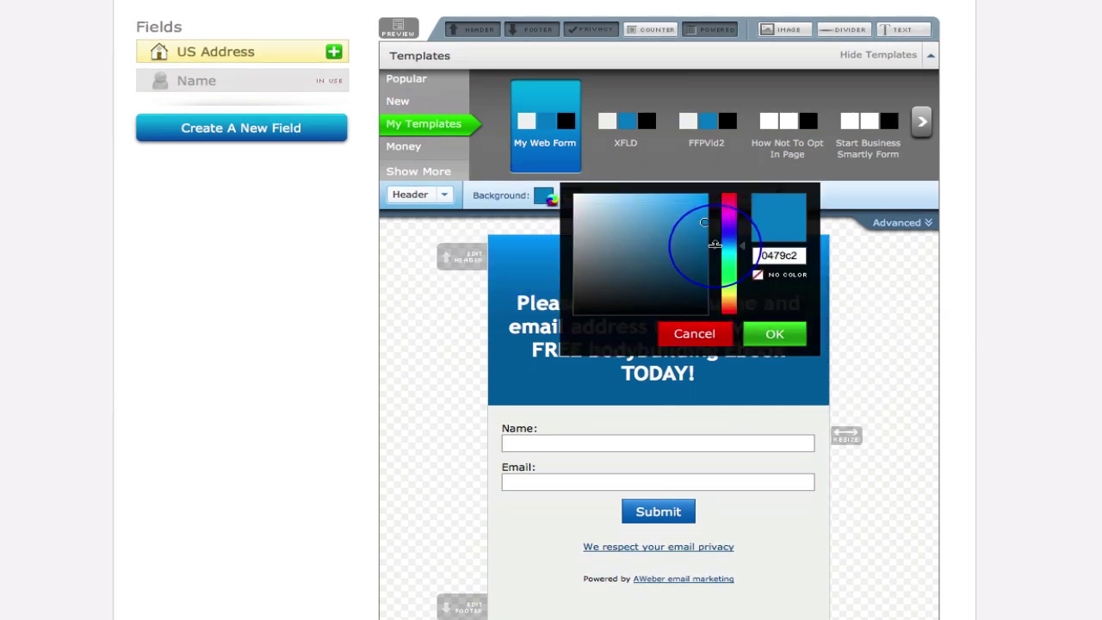
left_click_drag(714, 245, 725, 223)
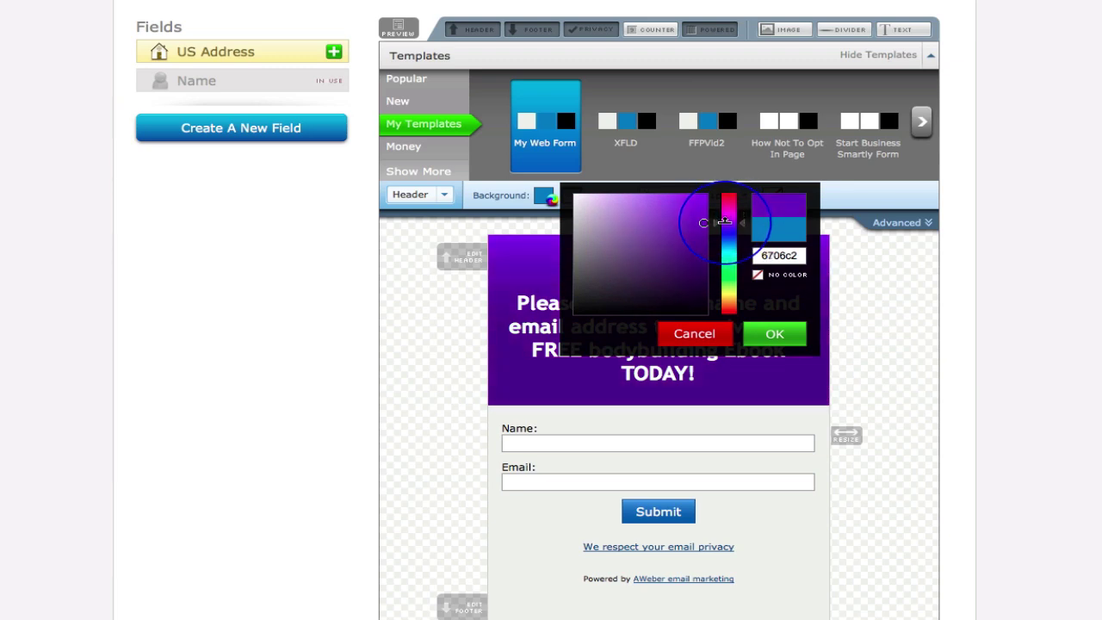
left_click(778, 337)
- Open the Name field's settings, try collecting the name as First & Last Name, and switch back to Full Name
scroll(895, 297, "down", 3)
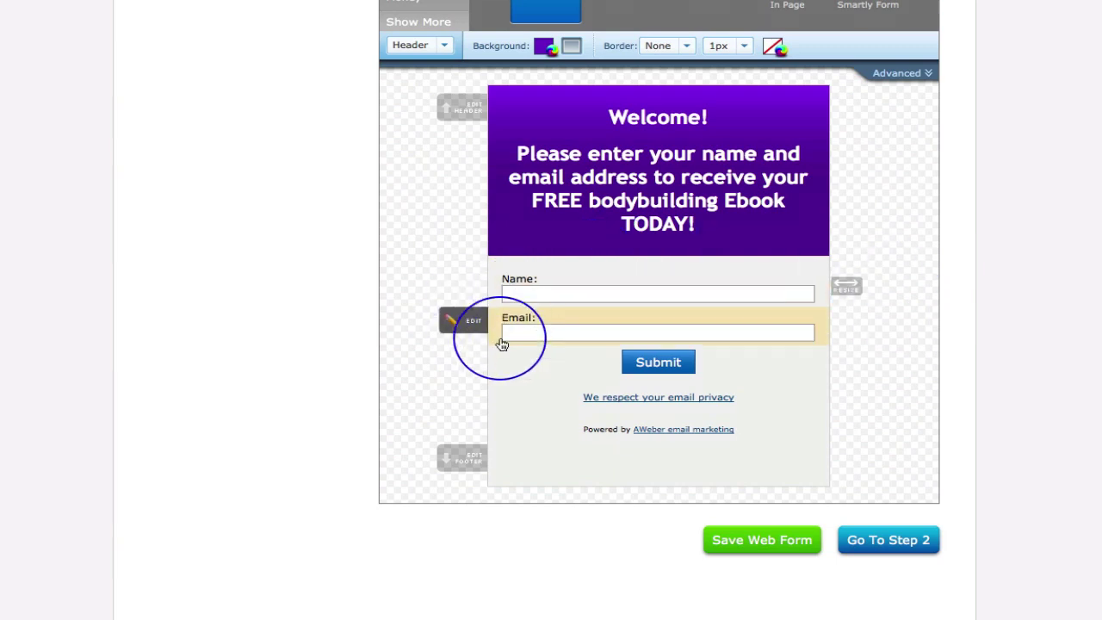
mouse_move(495, 291)
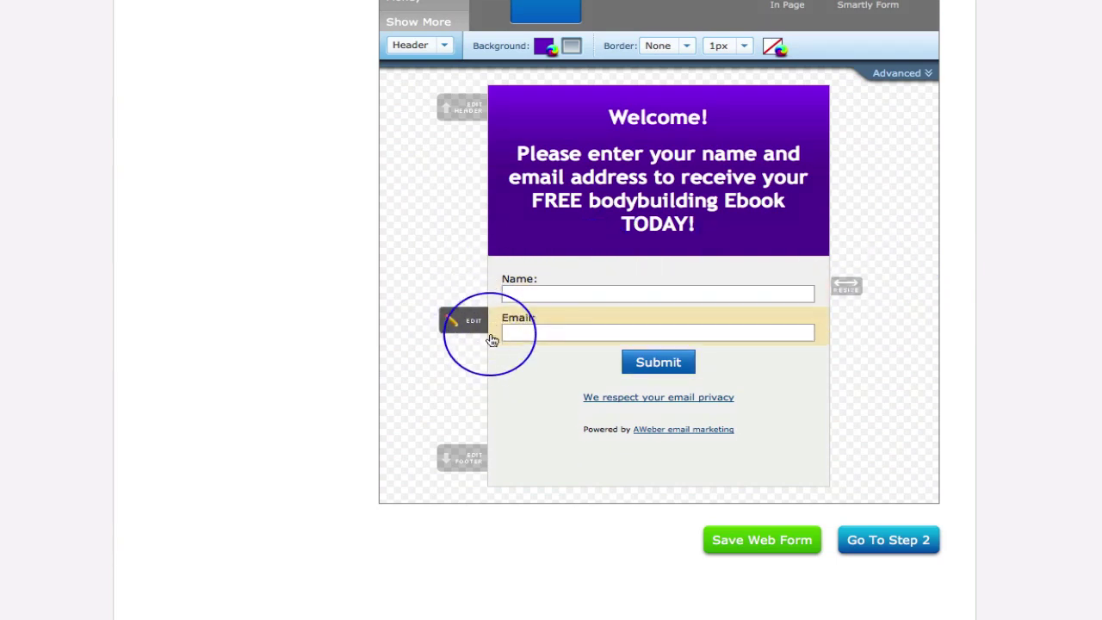
left_click(469, 284)
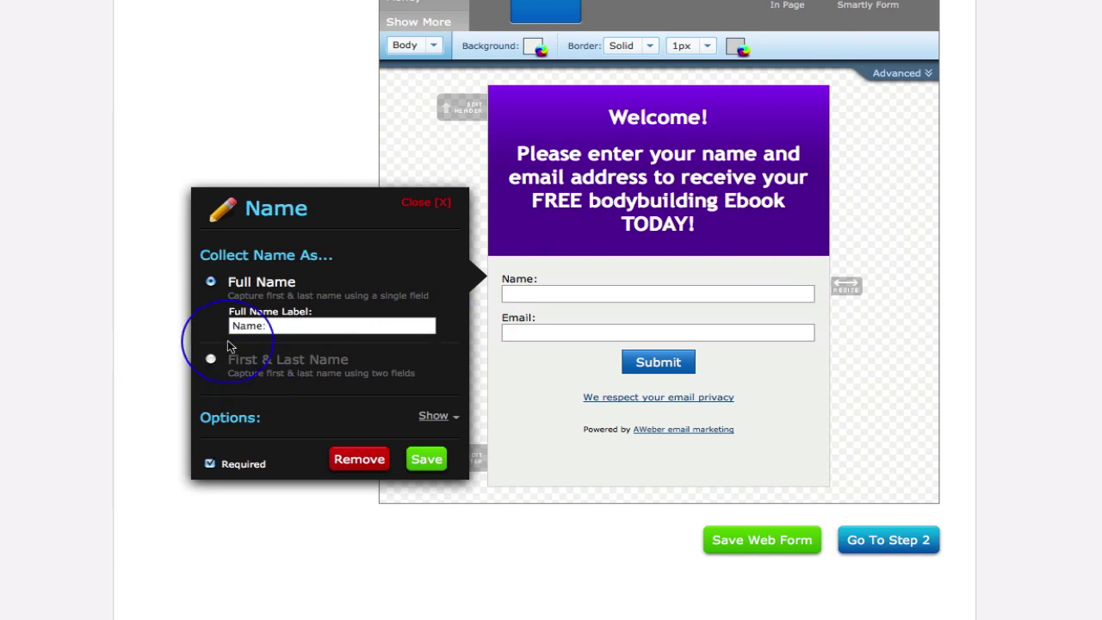
left_click(210, 361)
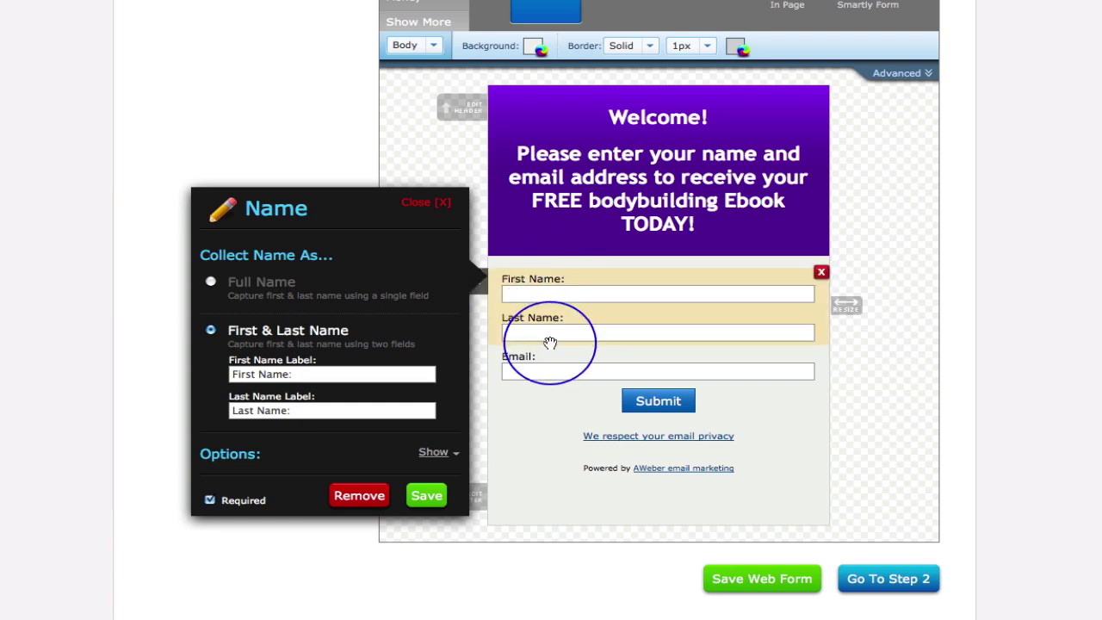
left_click(212, 285)
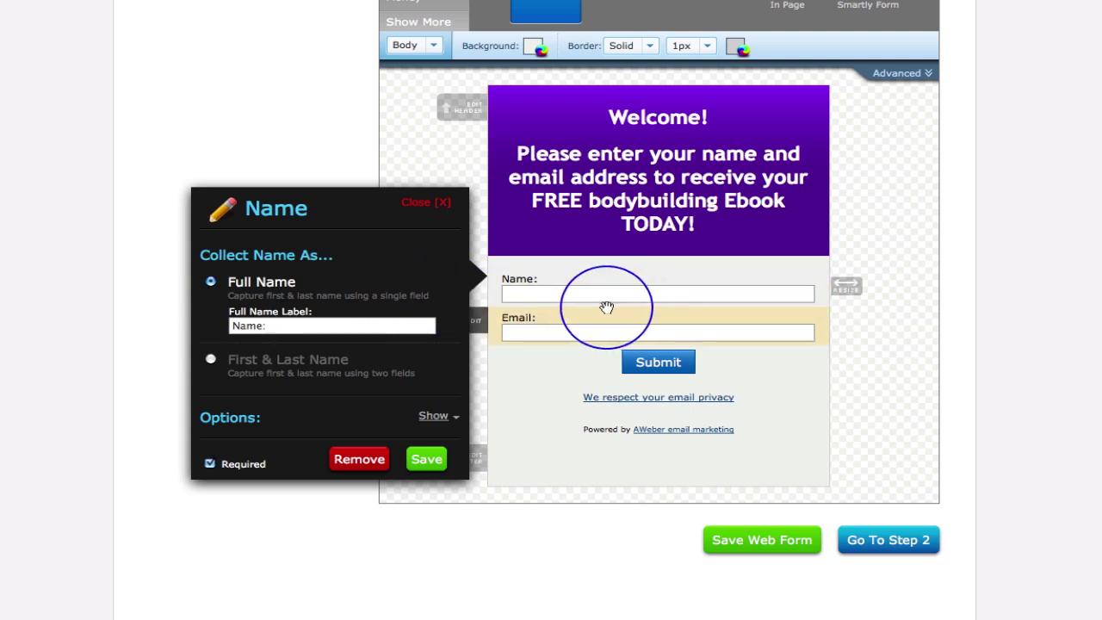
- Try "Add Name Here" as the Name field's default value, clear it again and close the field's settings
left_click(435, 417)
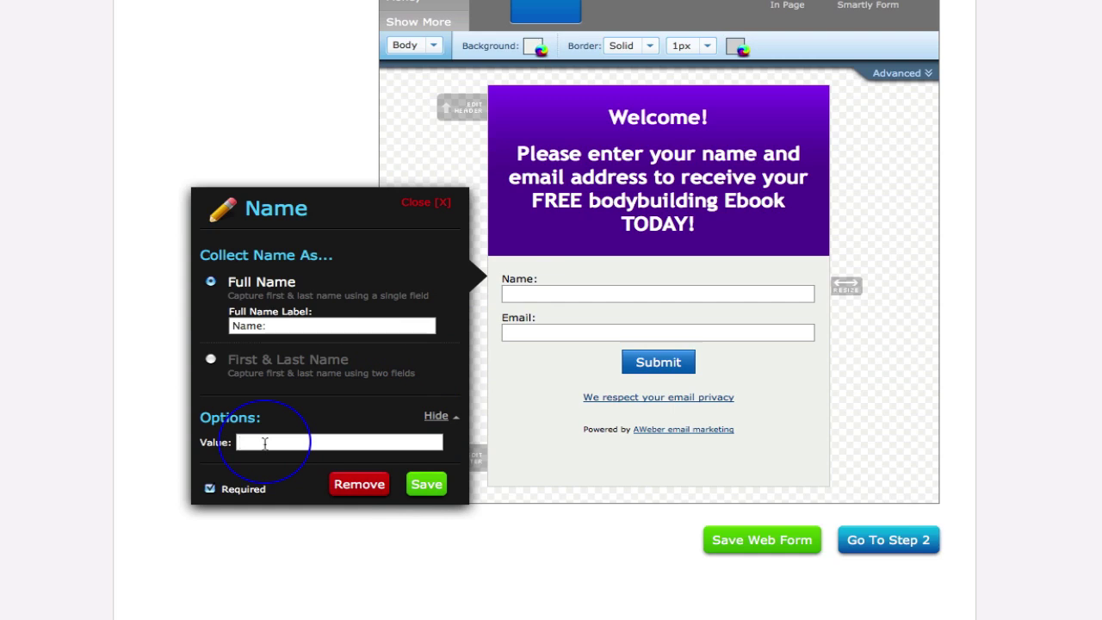
left_click(264, 444)
type("Add Name Here")
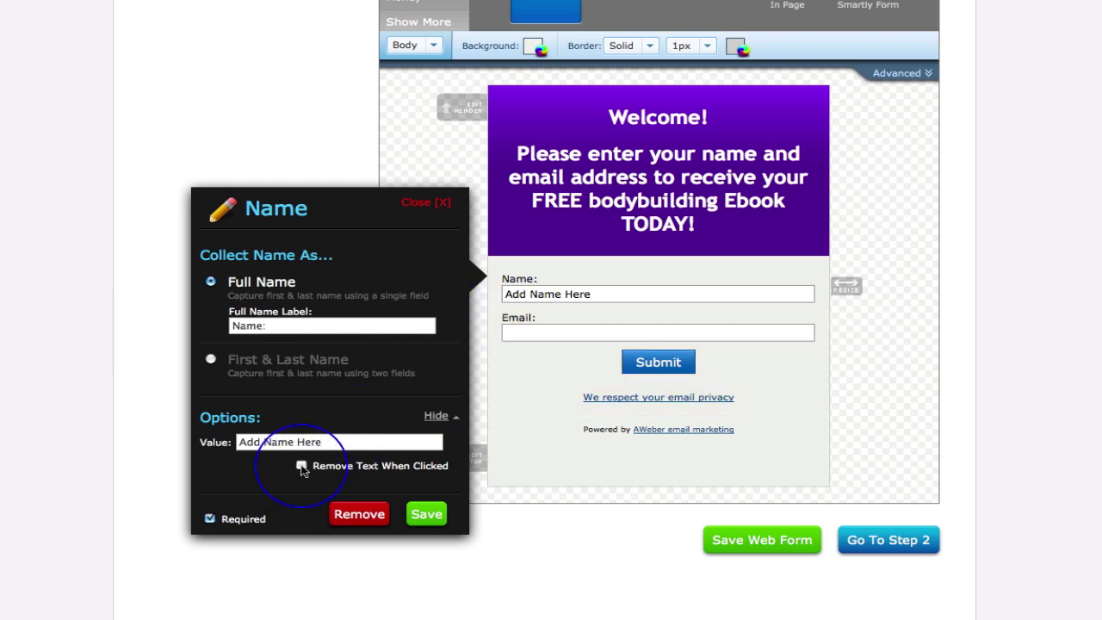
left_click_drag(336, 445, 198, 443)
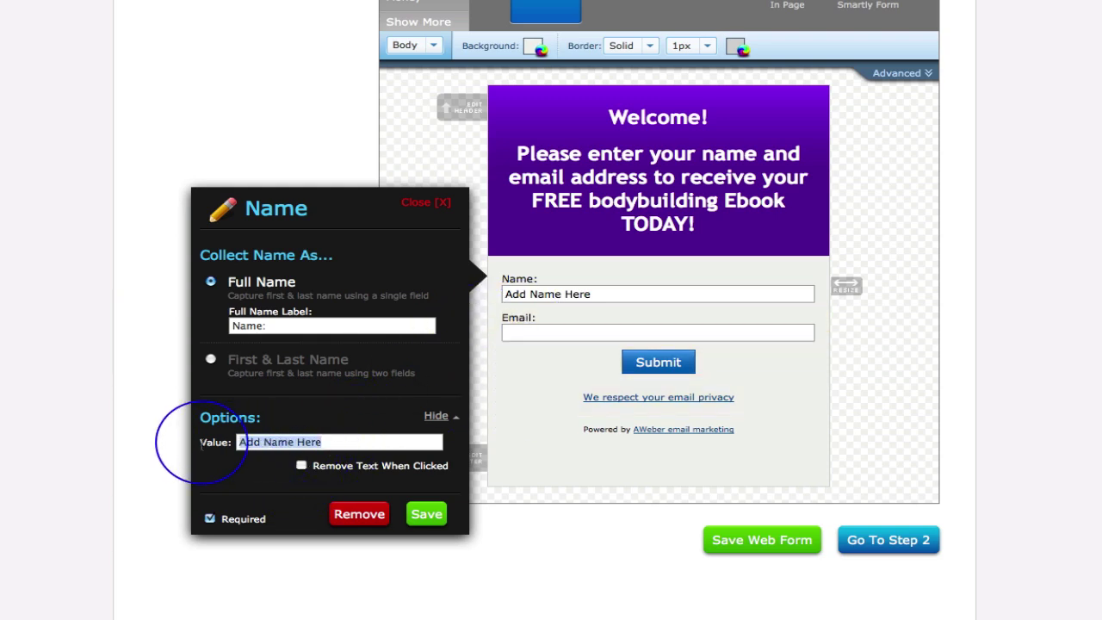
key("BackSpace")
left_click(439, 418)
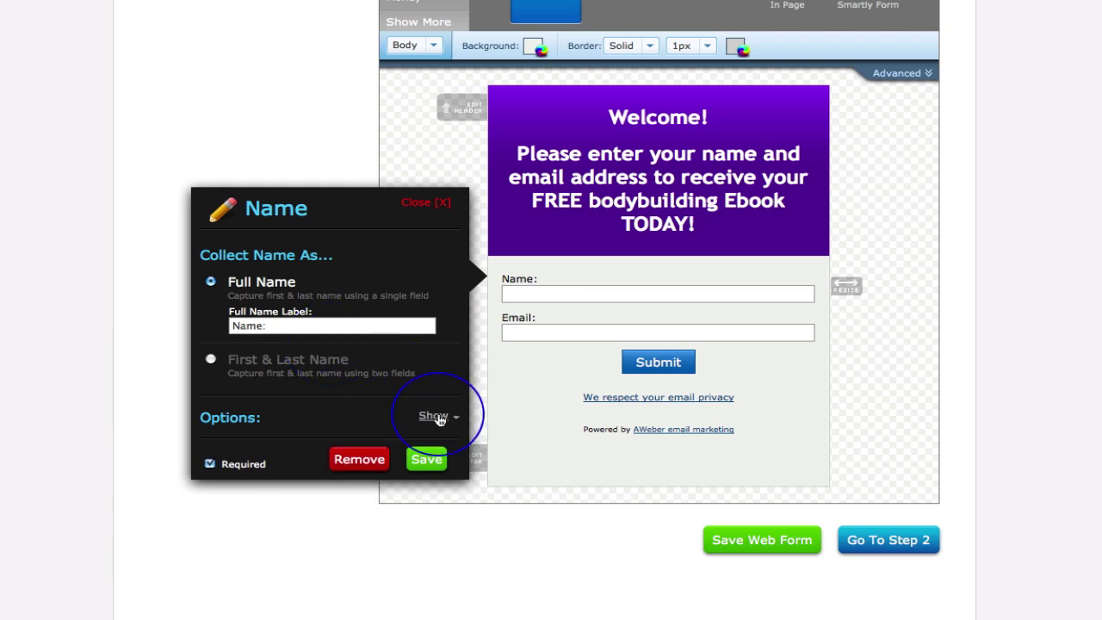
left_click(430, 207)
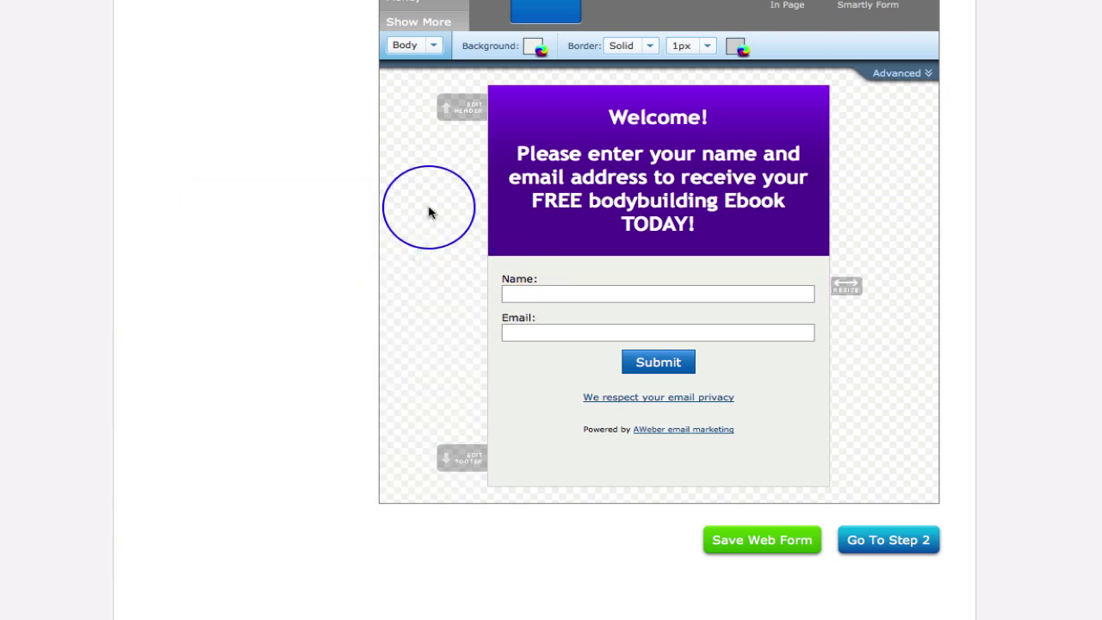
- Review the Email field's label and value settings and close them without making changes
left_click(479, 323)
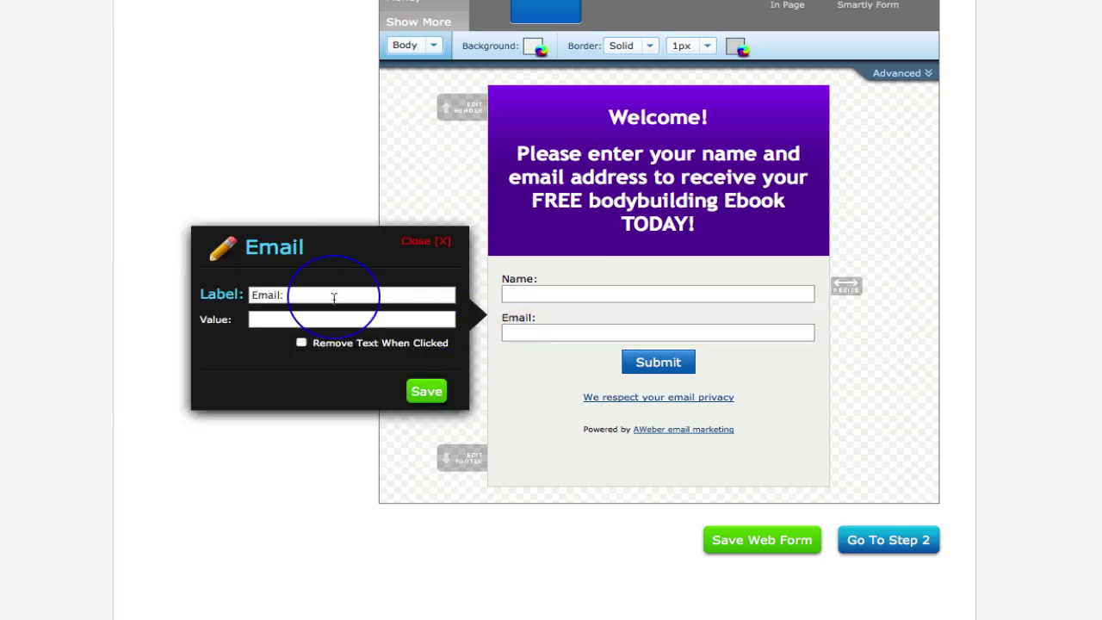
left_click(297, 320)
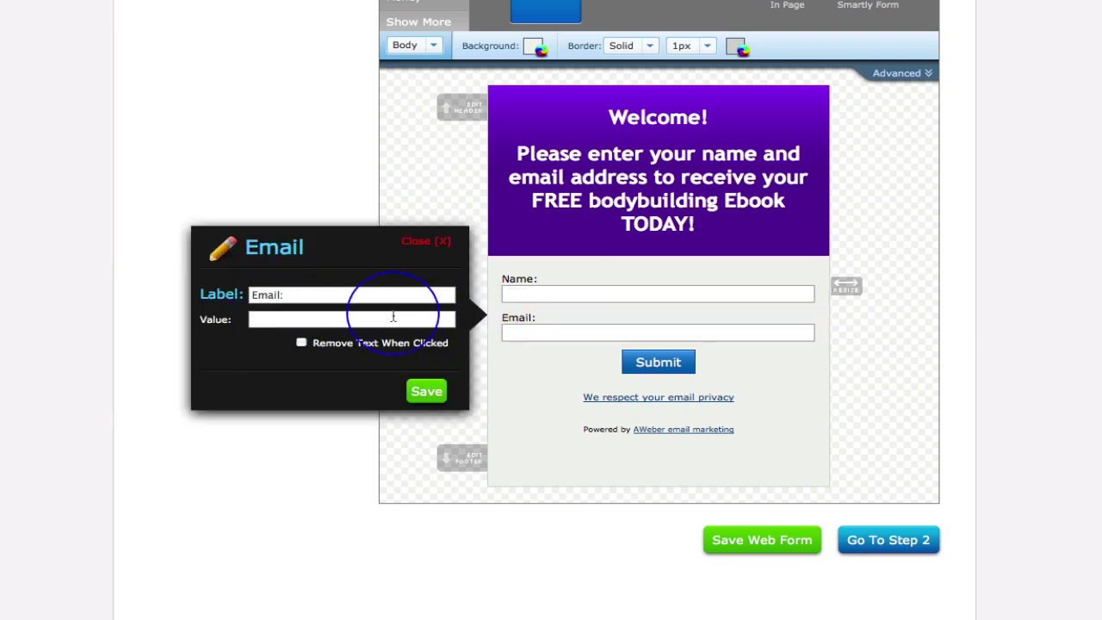
left_click(422, 246)
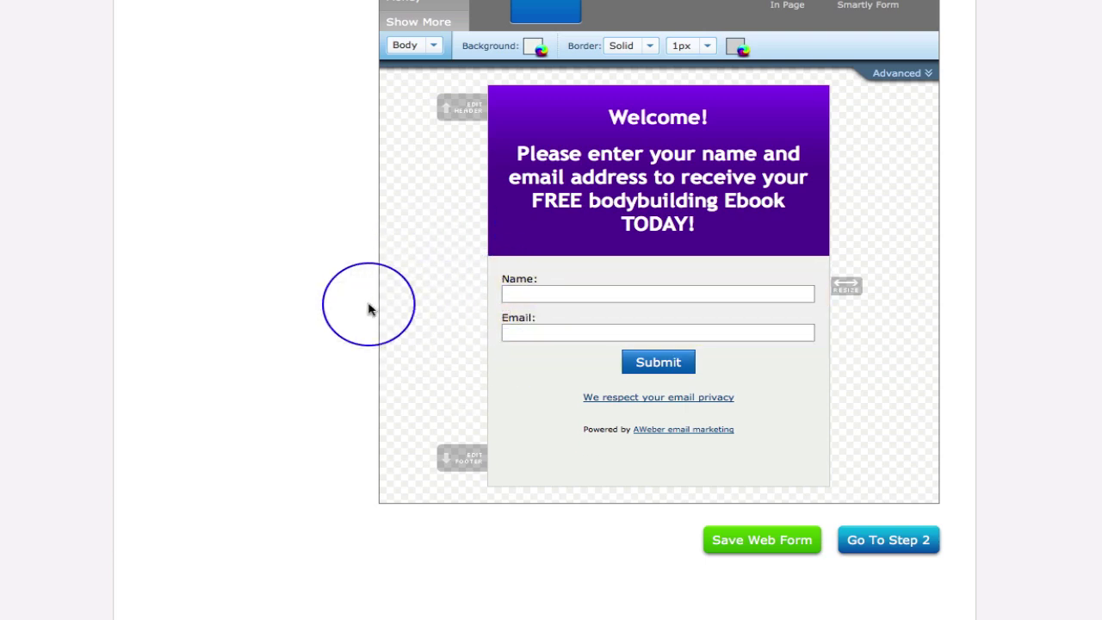
- Create a new custom field and save it with the name "Ask Me a Question"
scroll(359, 313, "up", 1)
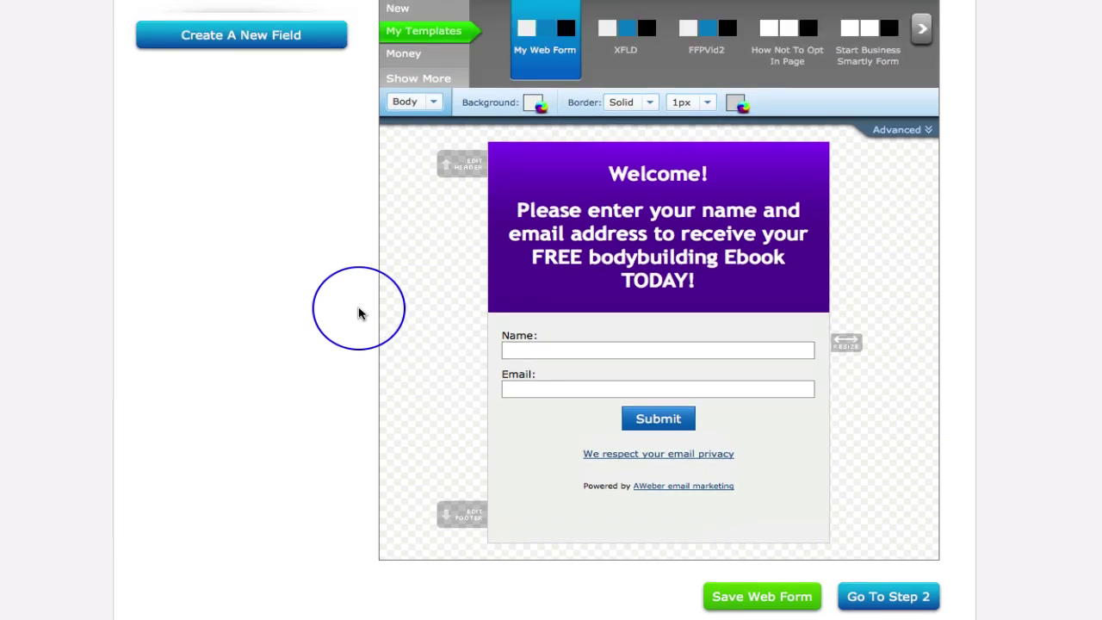
left_click(250, 38)
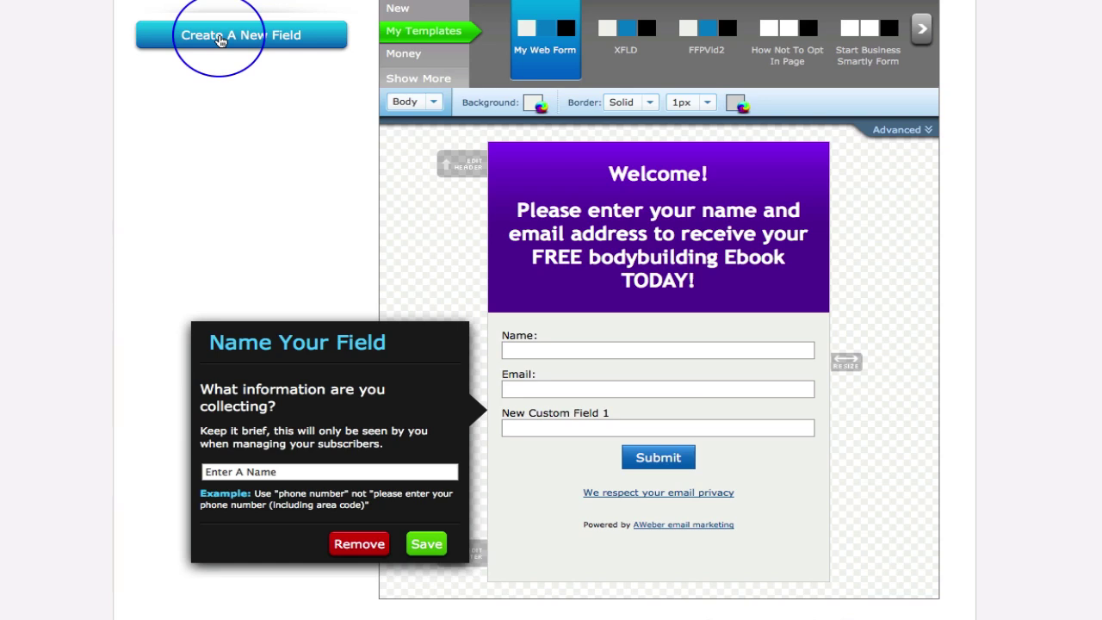
scroll(370, 267, "down", 3)
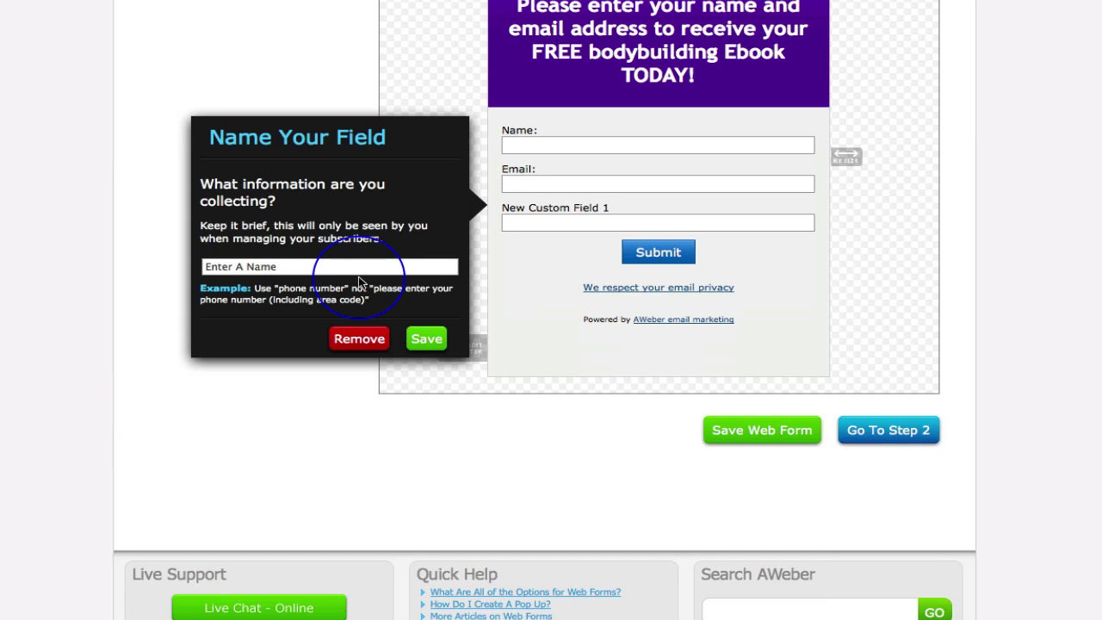
left_click_drag(320, 266, 204, 267)
key("BackSpace")
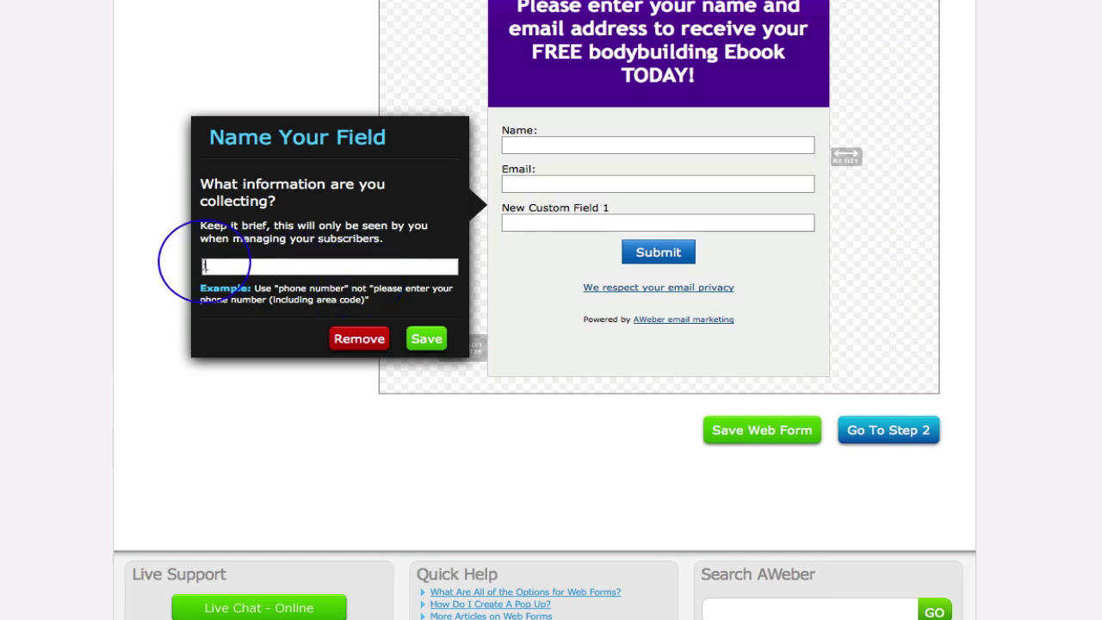
type("Ask Me a Question!")
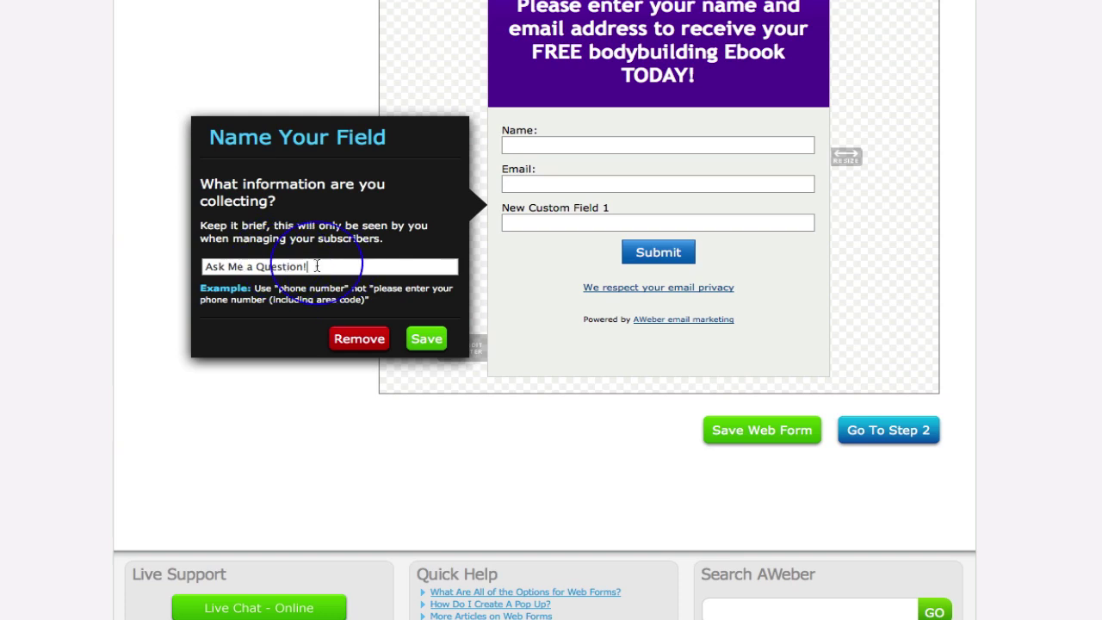
left_click(427, 338)
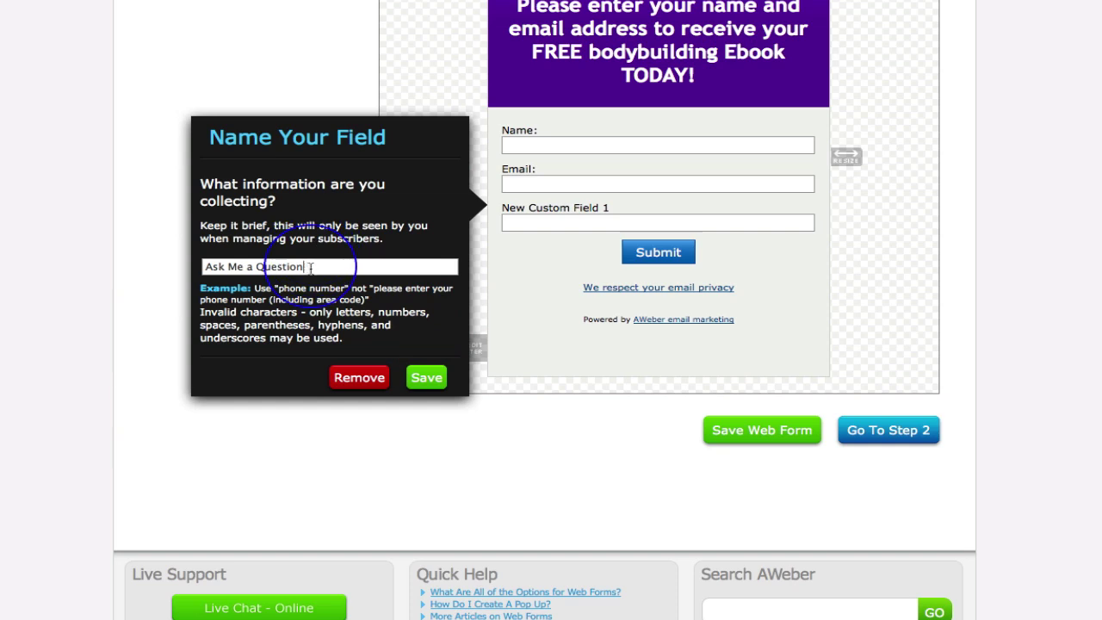
left_click(426, 377)
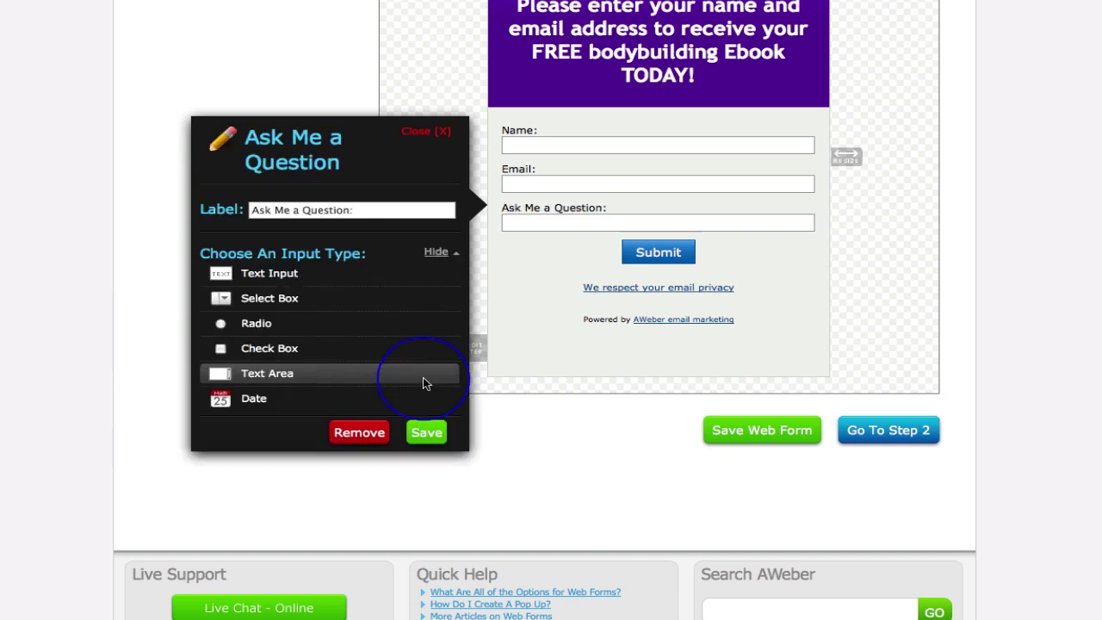
- Try Text Input, Select Box and Radio as input types for the "Ask Me a Question" field
left_click(263, 276)
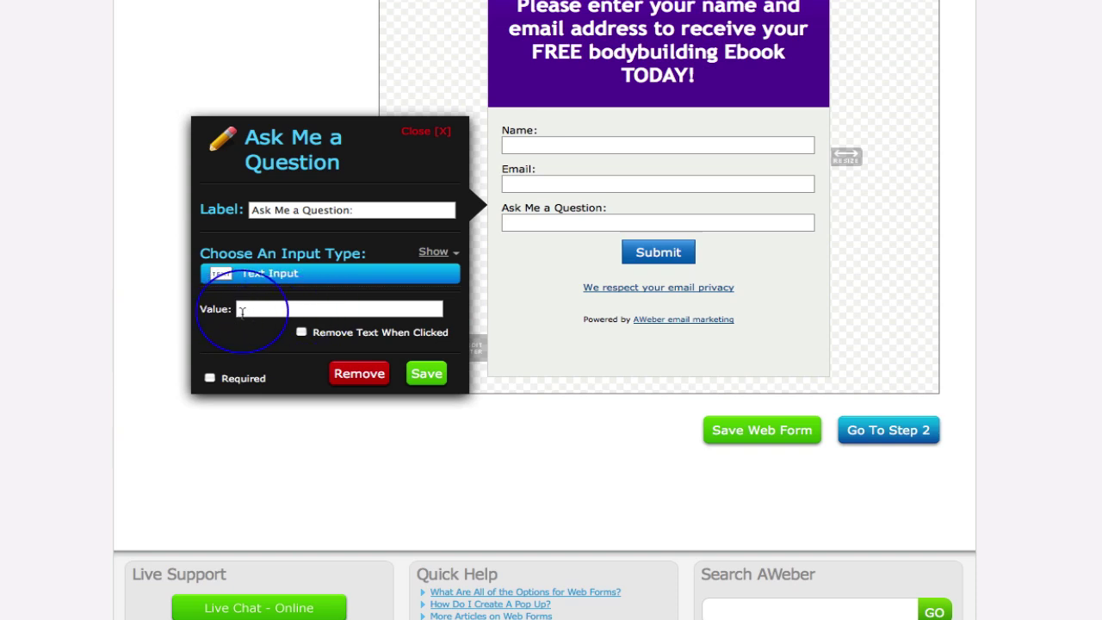
left_click(439, 251)
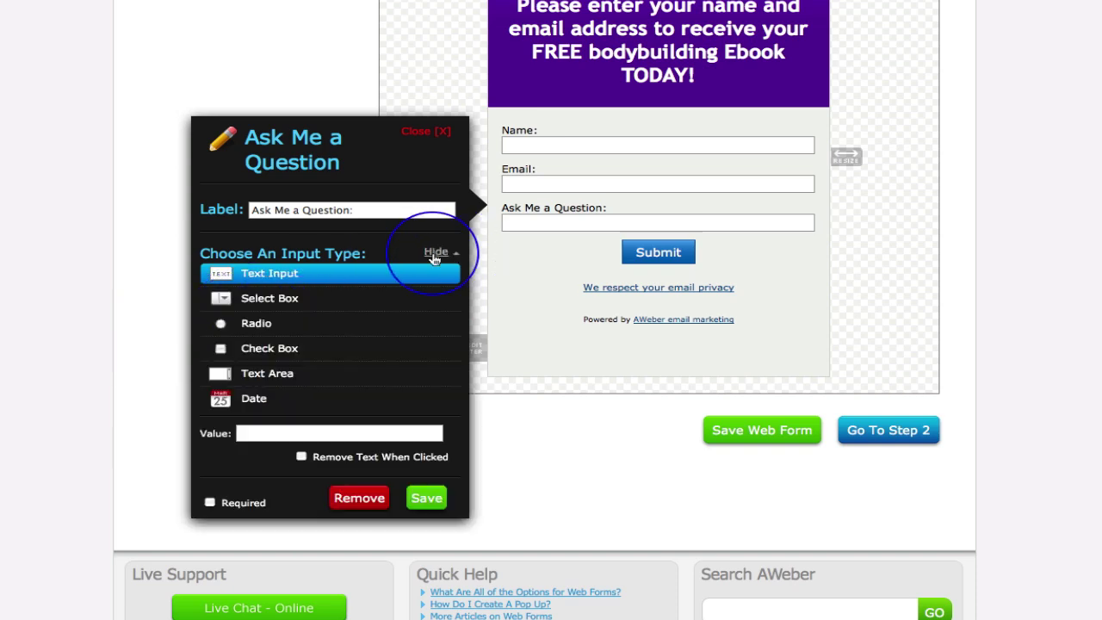
left_click(254, 297)
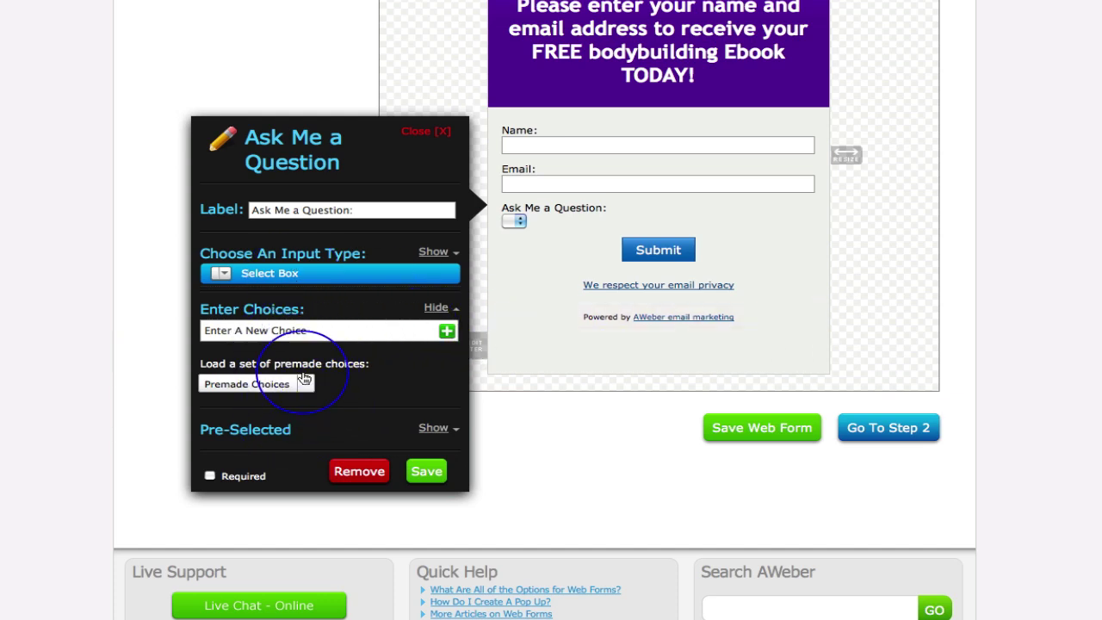
left_click(434, 251)
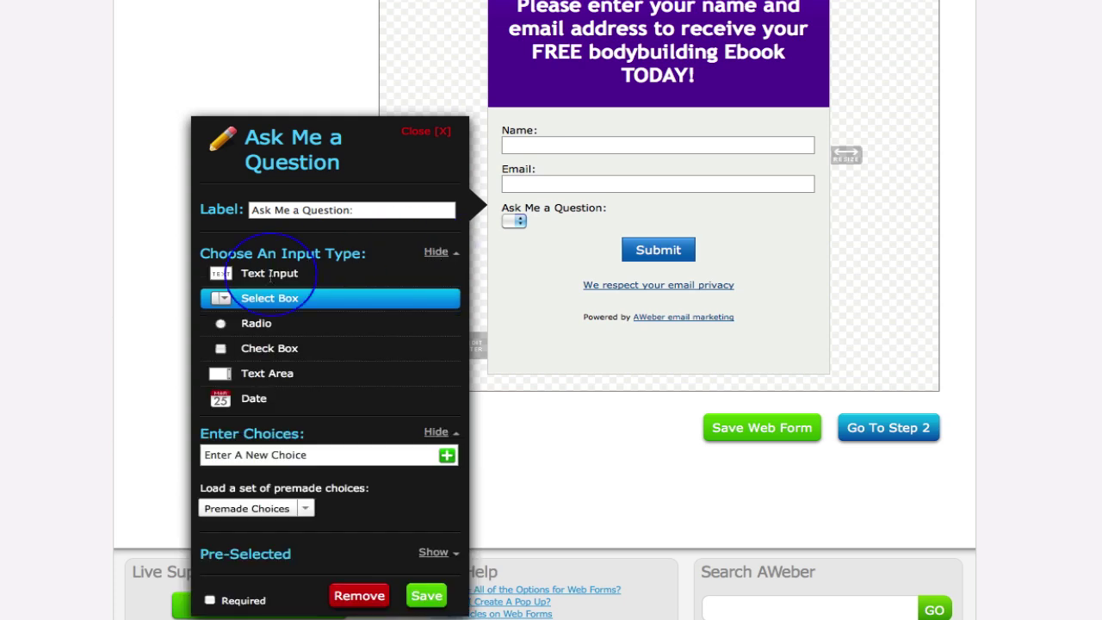
left_click(250, 322)
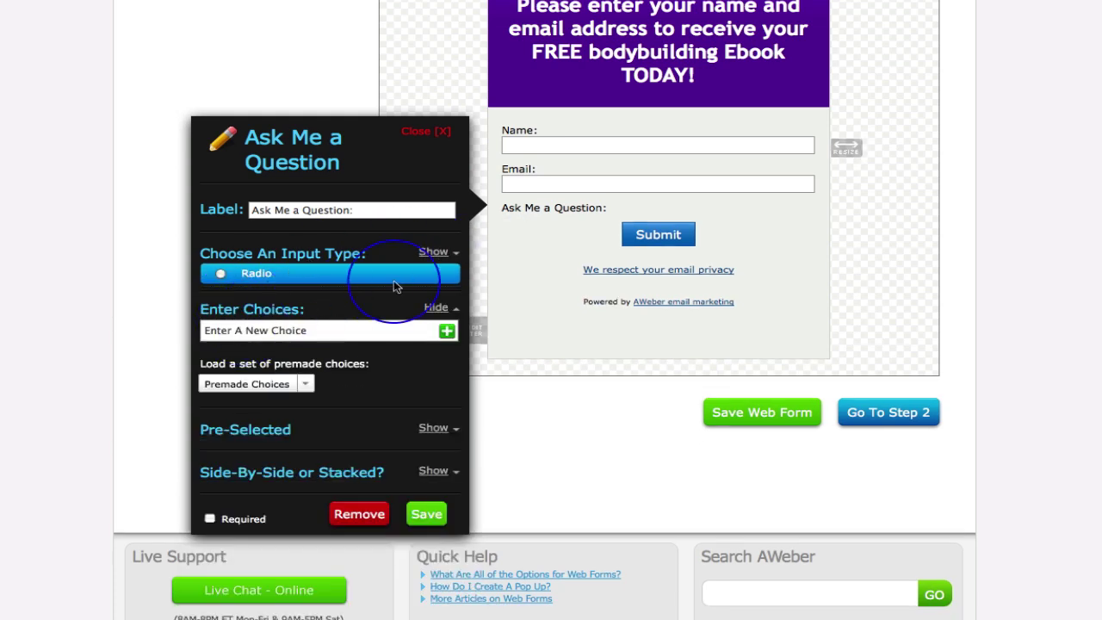
- Try the Check Box input type for the question field, testing the Right checkbox position and returning to Left
left_click(432, 252)
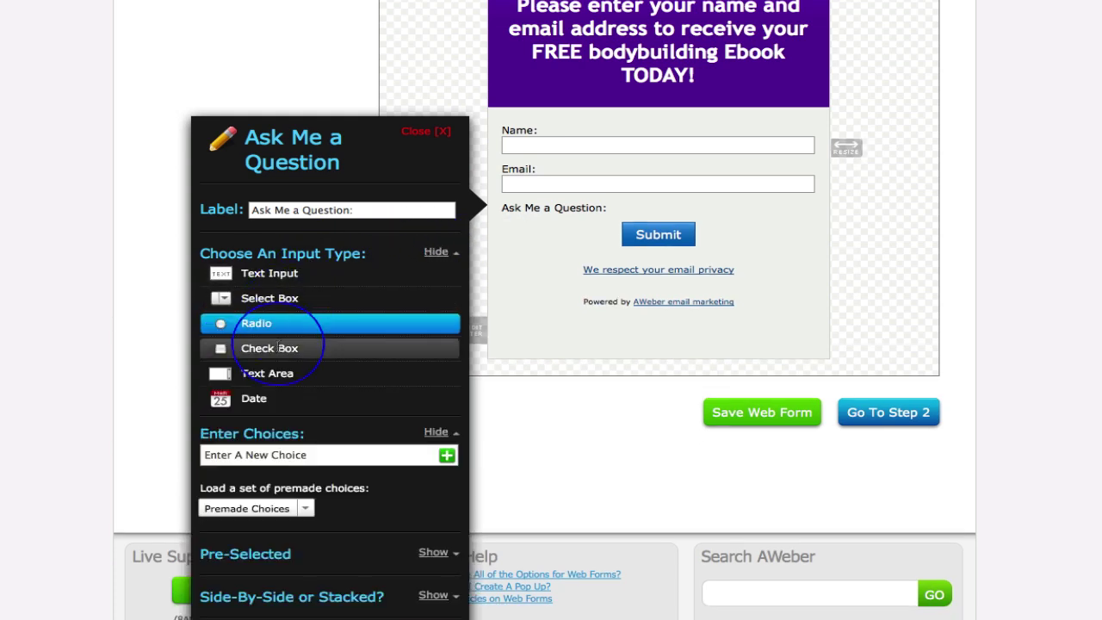
left_click(282, 346)
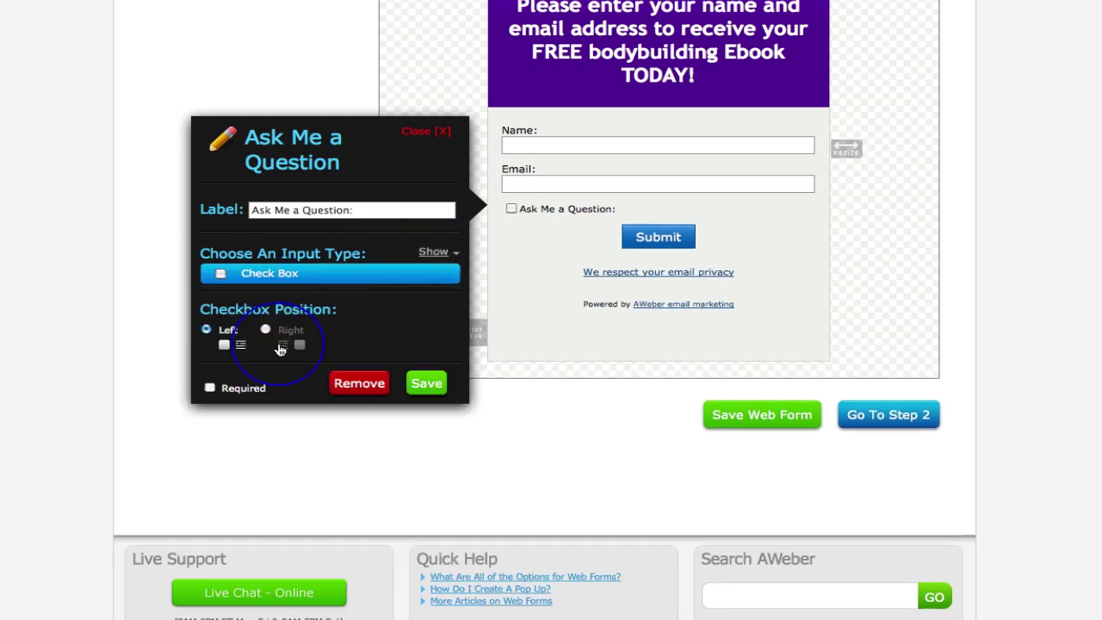
left_click(430, 253)
left_click(430, 252)
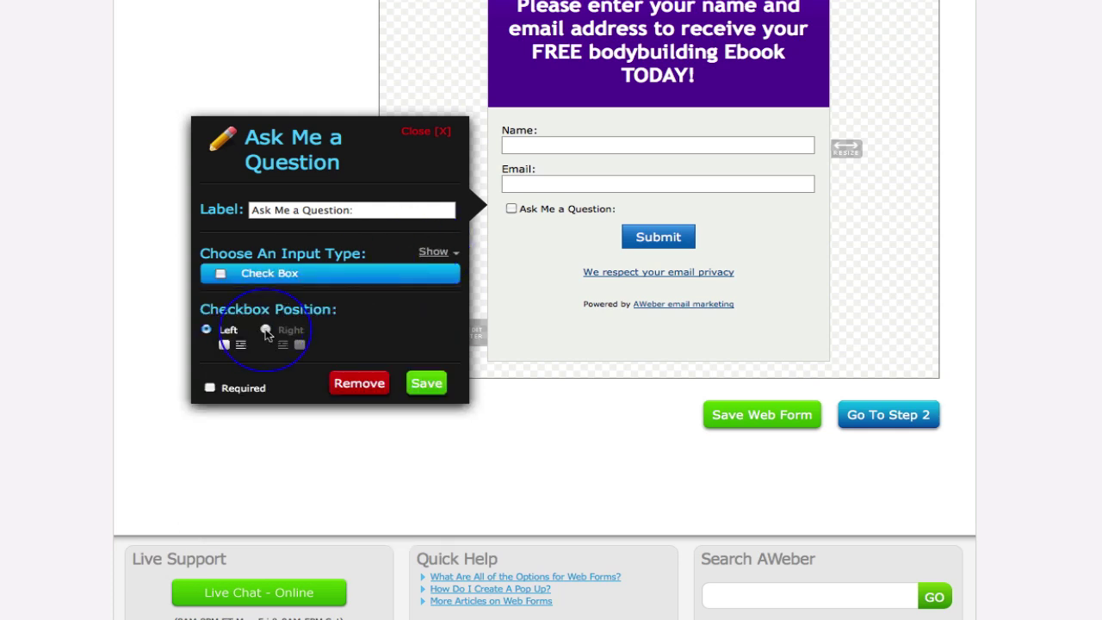
left_click(266, 331)
left_click(208, 330)
- Try the Text Area and Date input types for the "Ask Me a Question" field
left_click(431, 254)
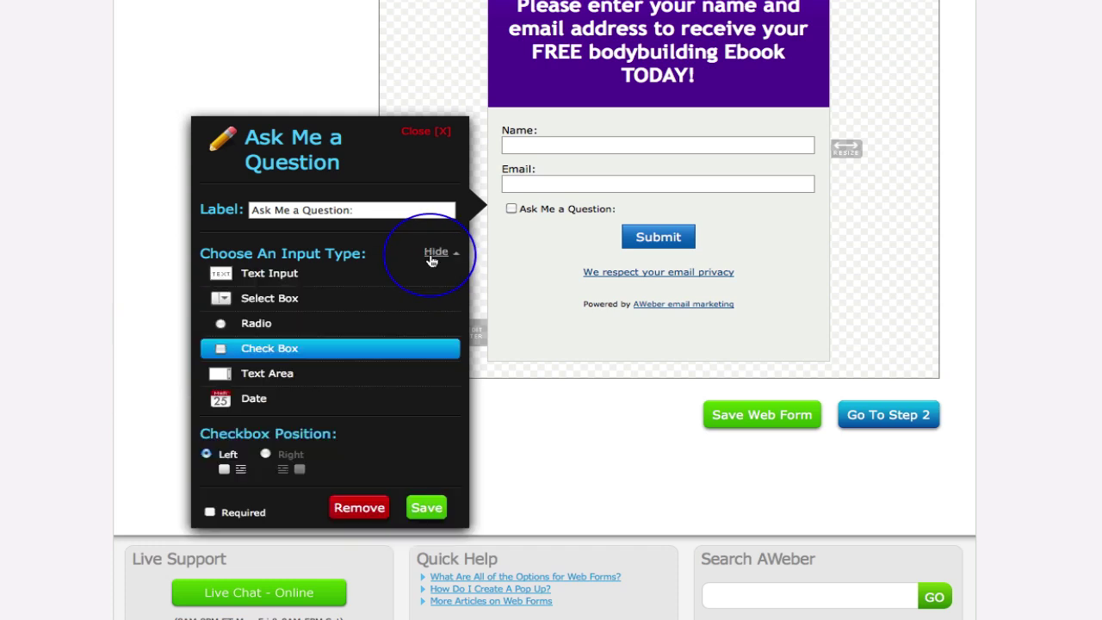
left_click(286, 372)
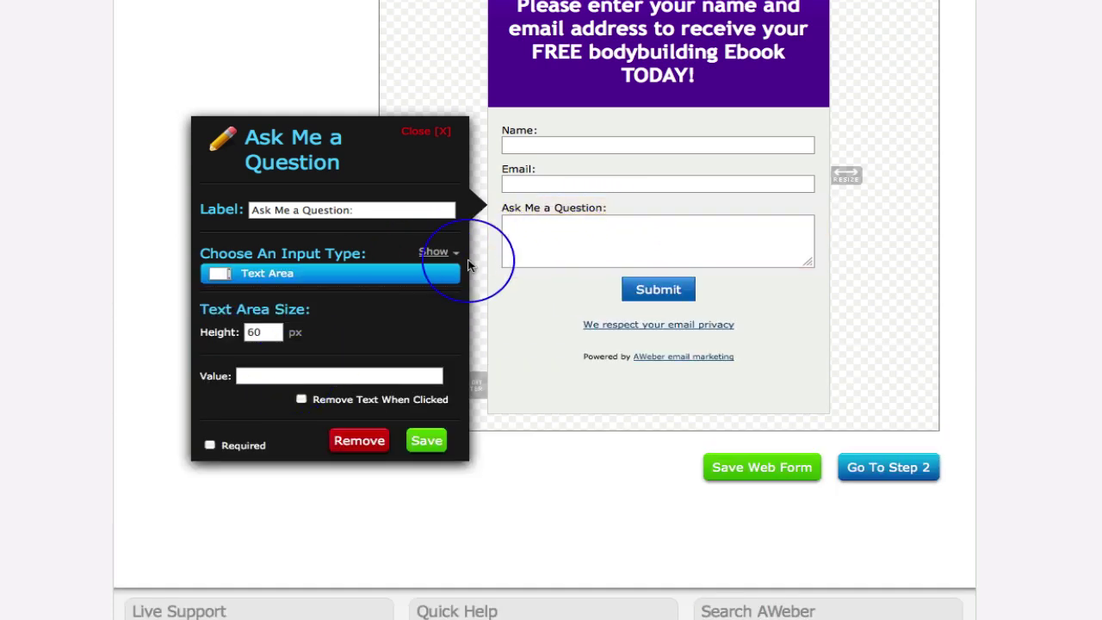
left_click(434, 255)
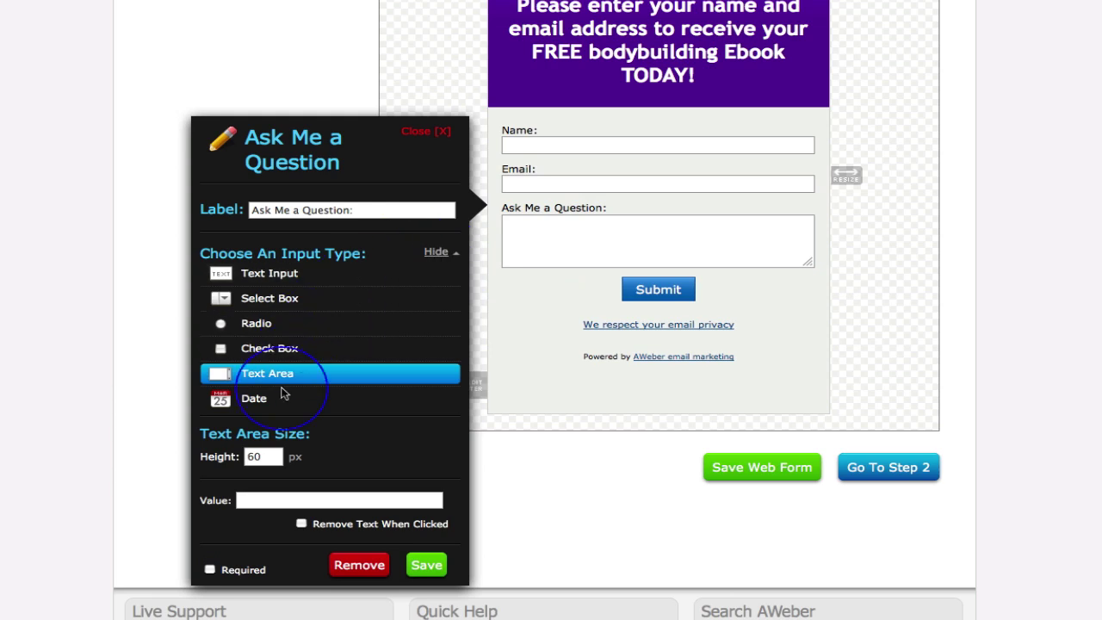
left_click(277, 402)
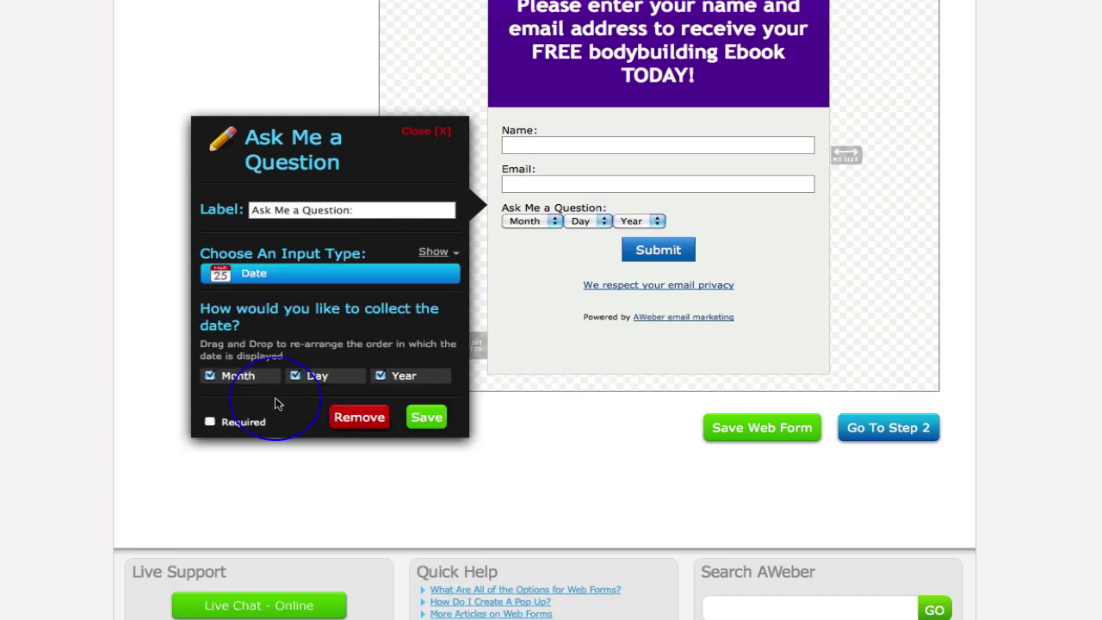
- Set the "Ask Me a Question" field's input type to Text Area and save the field
left_click(434, 252)
left_click(266, 372)
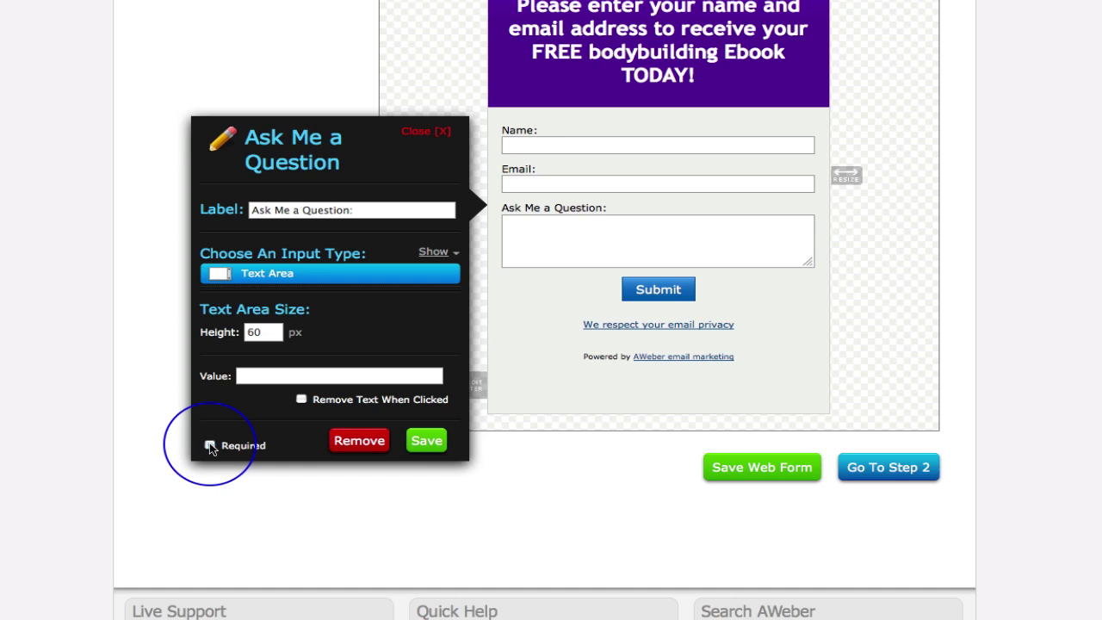
left_click(424, 444)
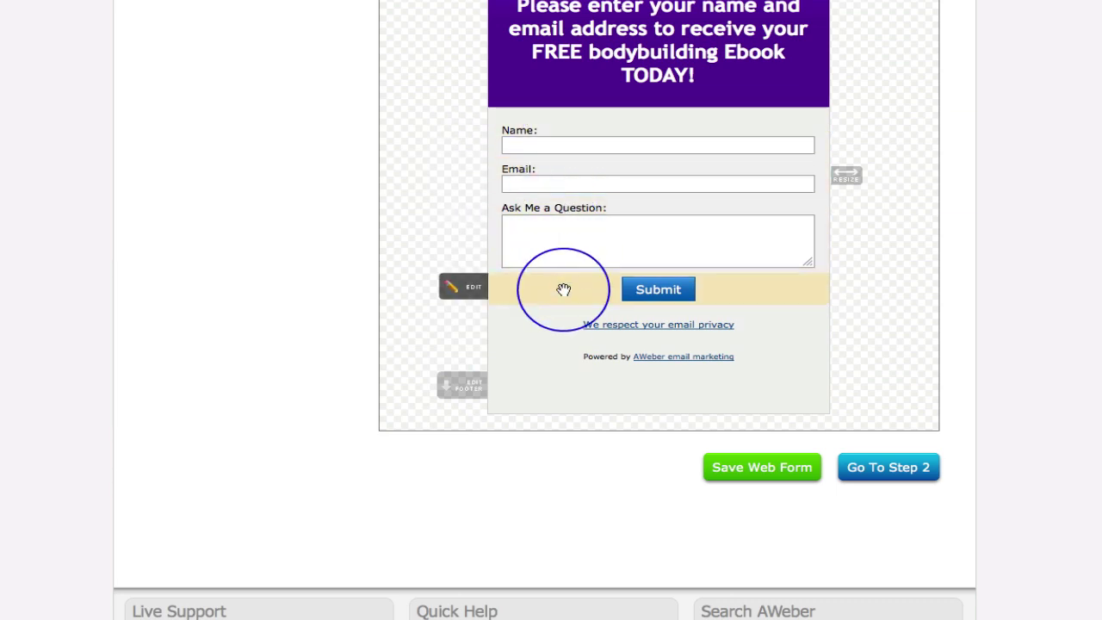
- Change the form's submit button text to "Instant Access" and save it
left_click(471, 289)
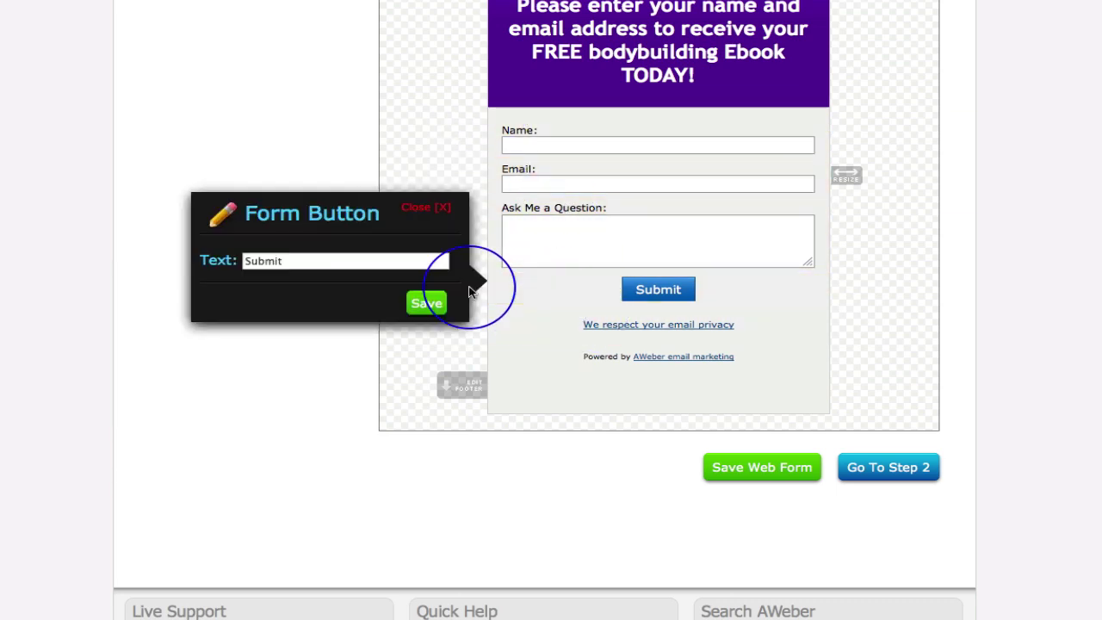
type("I")
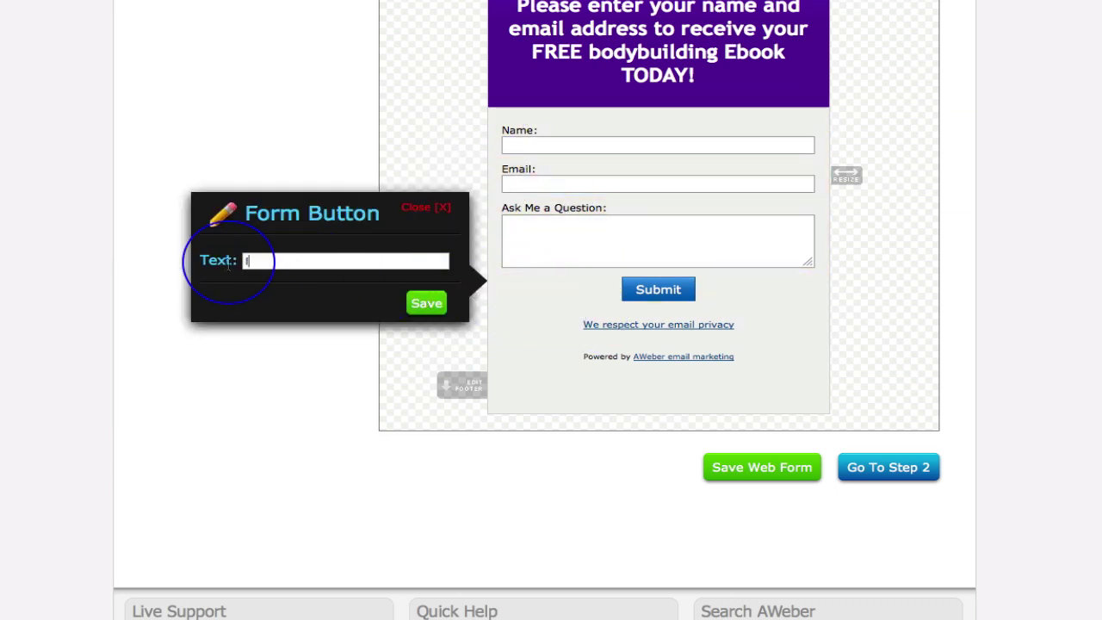
type("nstant Access")
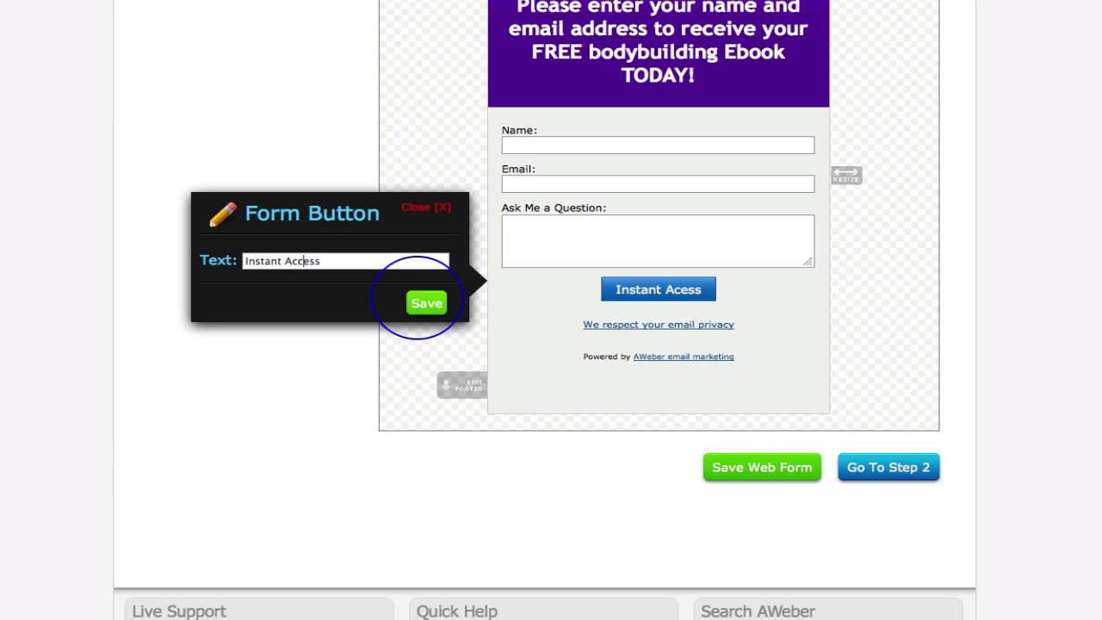
left_click(426, 303)
- Try aligning the form's submit button to the right, and align it to the left instead
scroll(851, 270, "up", 3)
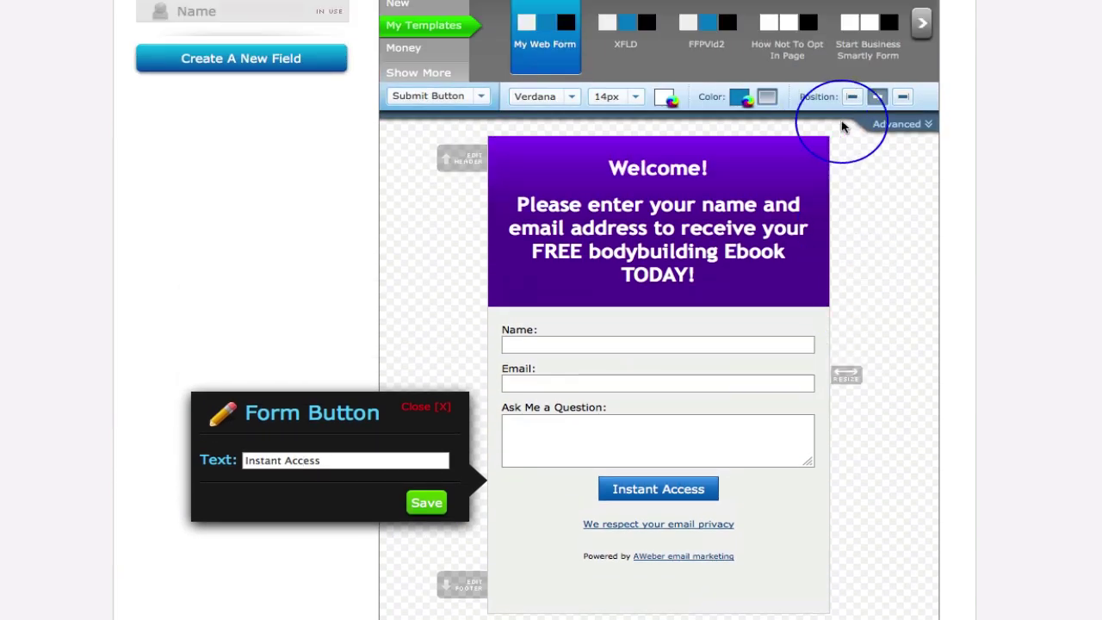
left_click(904, 98)
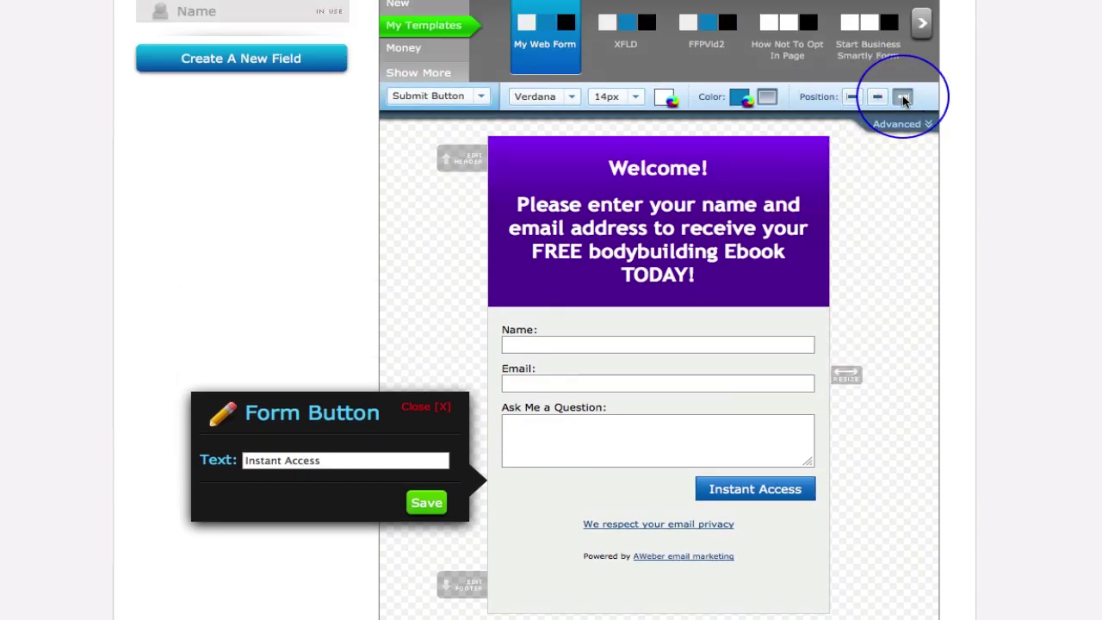
left_click(852, 98)
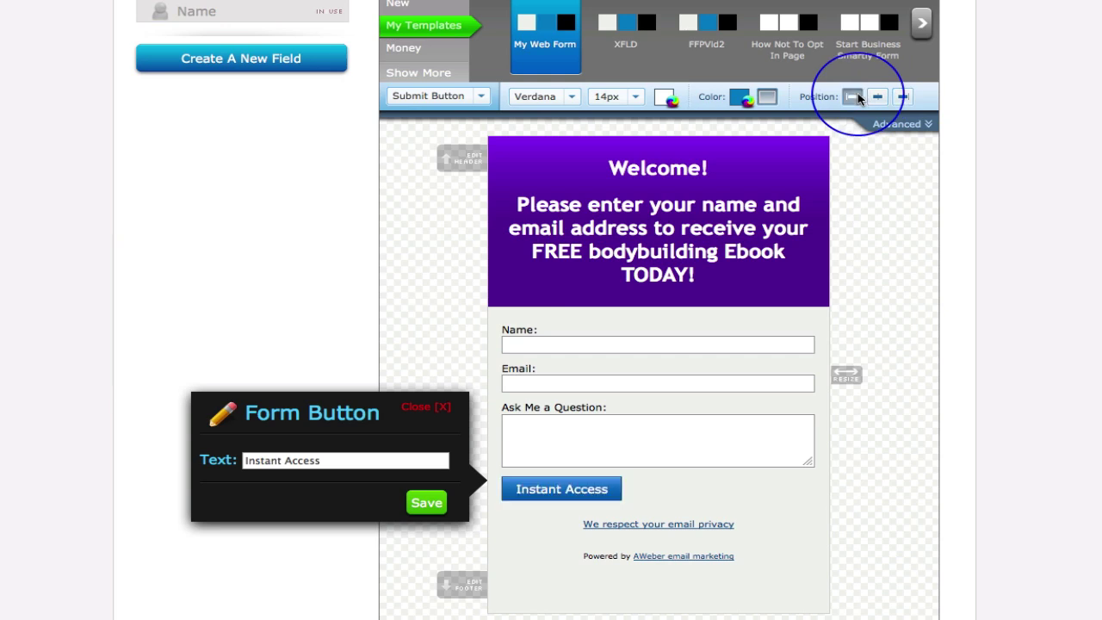
- Center the form's submit button, try the purple colour 5806c2 for it, and save the button
left_click(877, 97)
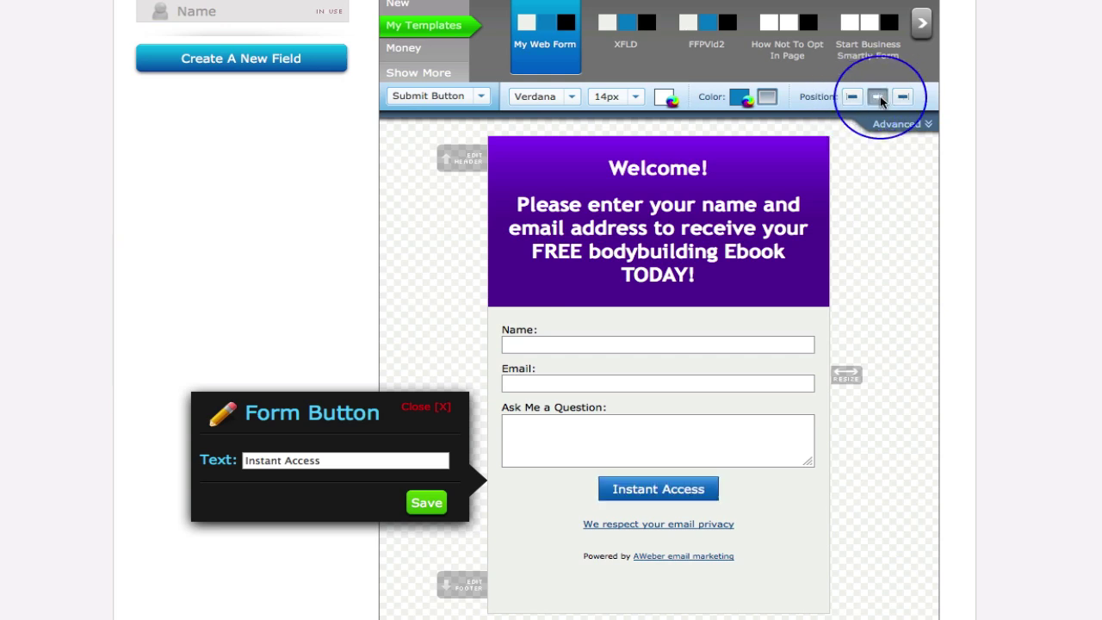
left_click(746, 99)
mouse_move(914, 129)
left_mouse_down()
mouse_move(914, 159)
mouse_move(913, 125)
left_mouse_up()
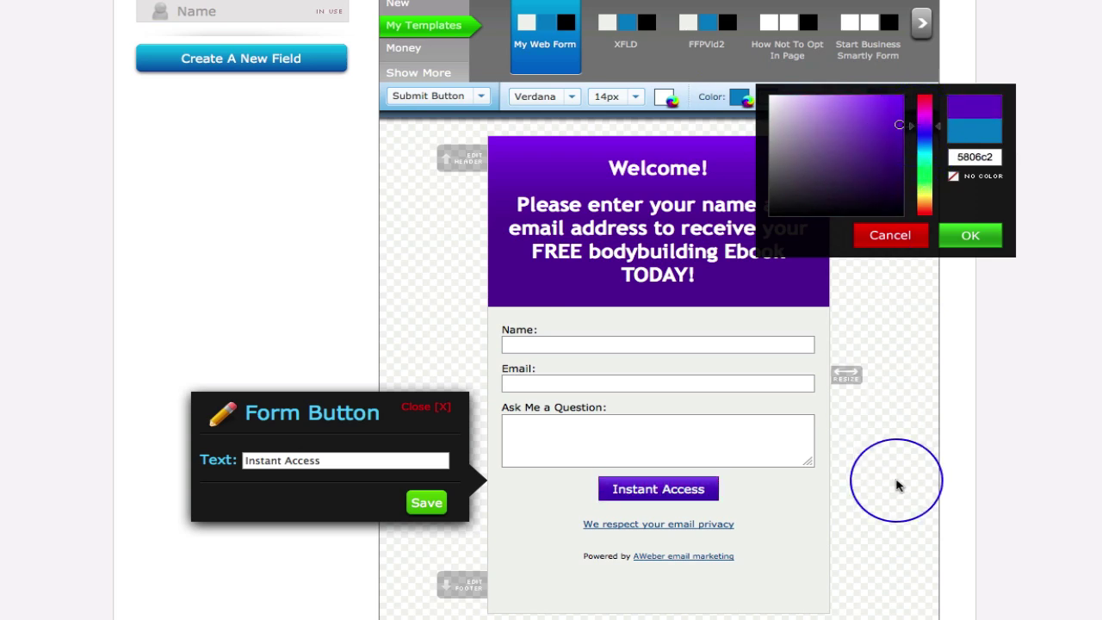
left_click(897, 486)
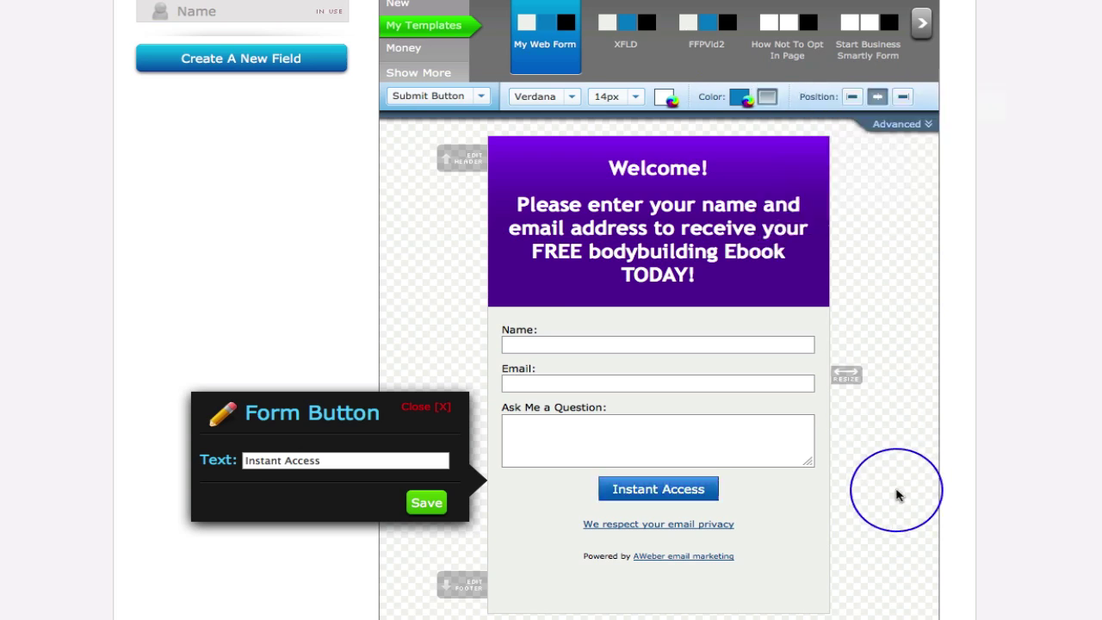
left_click(428, 503)
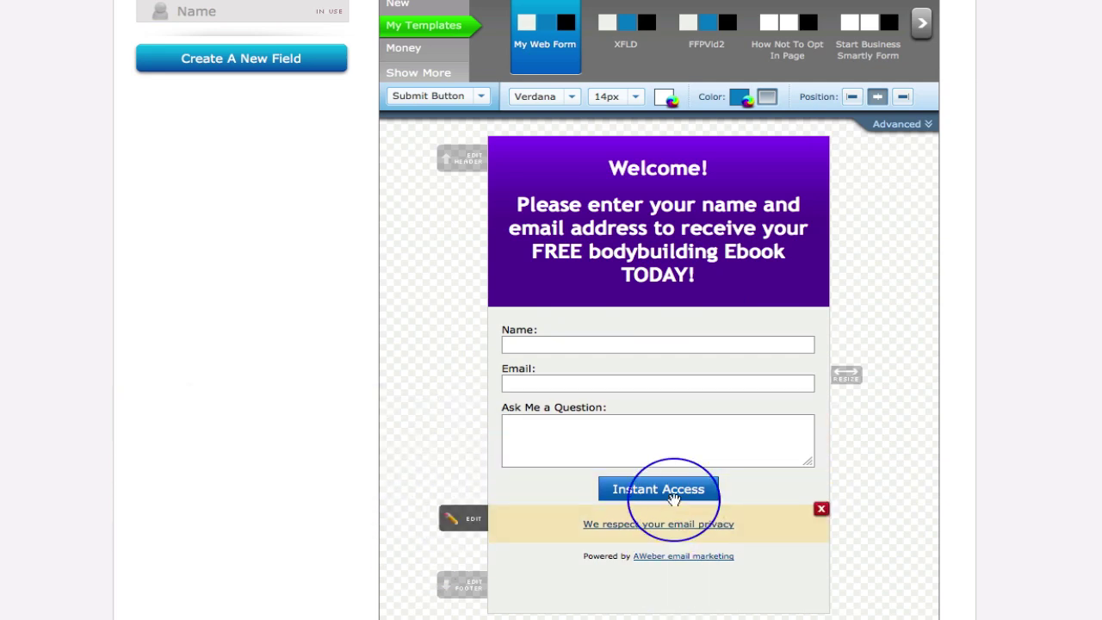
- Set the submit button's colour to purple 5e06c2, confirm the colour and save the button
left_click(506, 498)
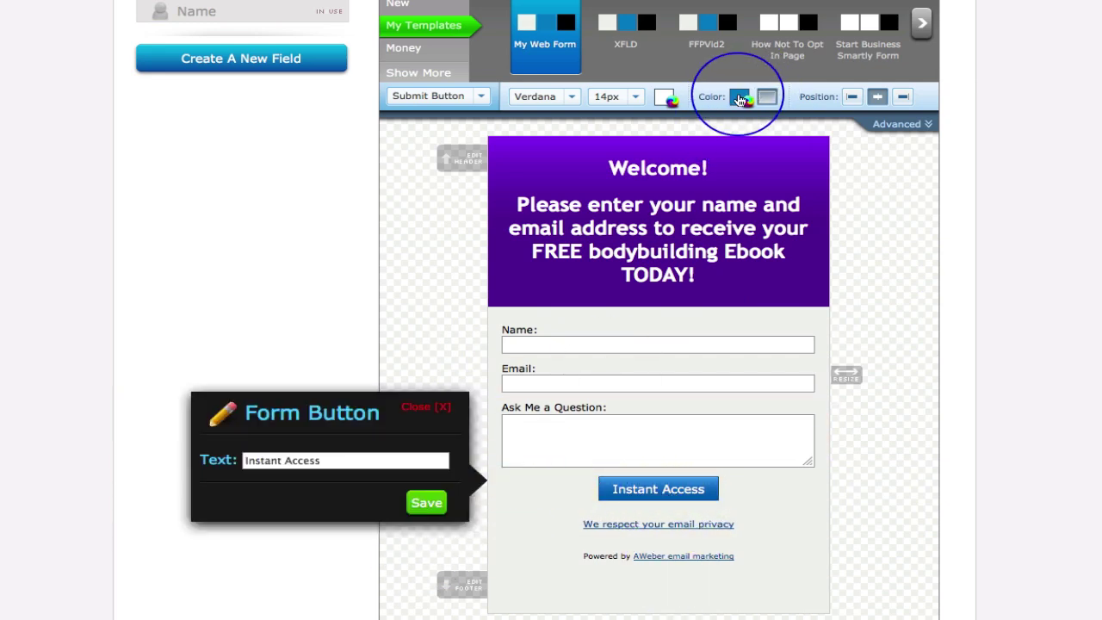
left_click(739, 96)
left_click_drag(909, 147, 910, 124)
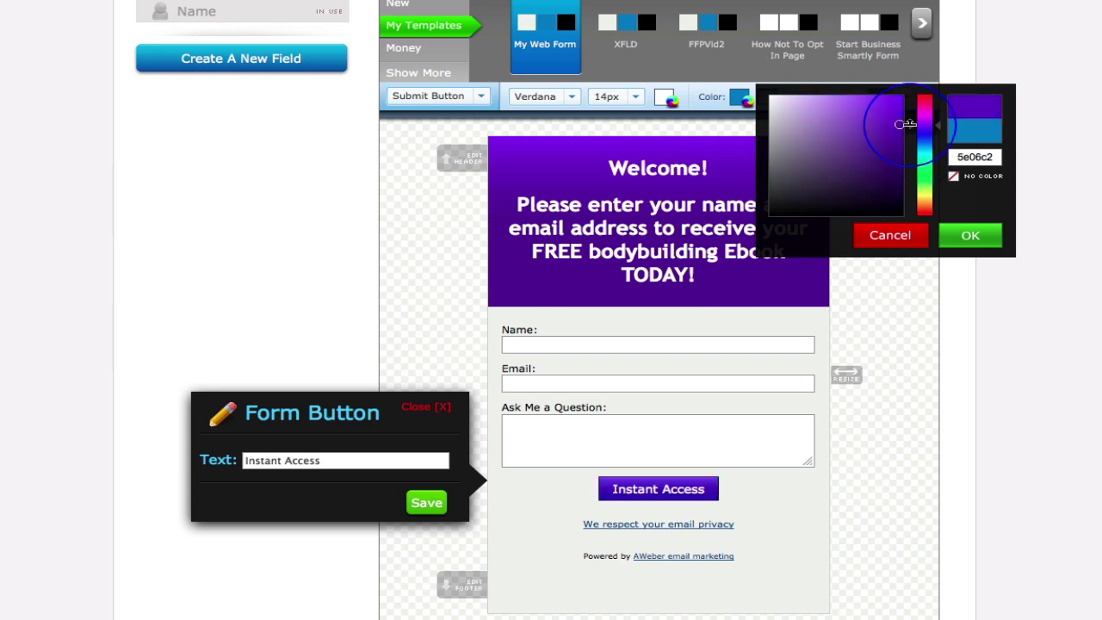
left_click(972, 236)
left_click(427, 503)
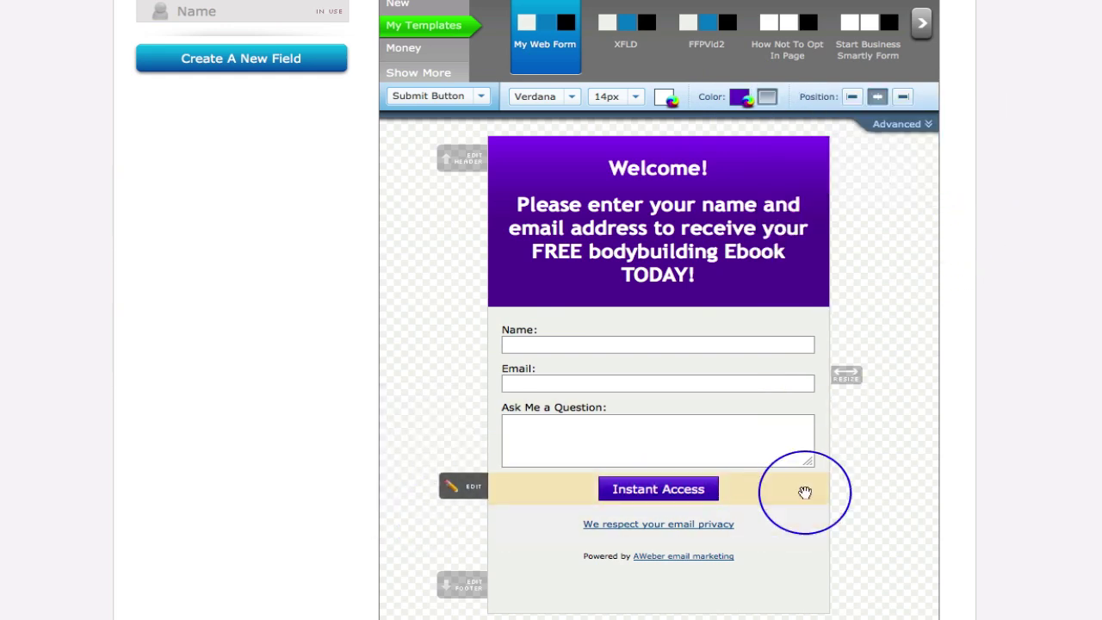
- Remove the "Powered by AWeber email marketing" line from the form
scroll(826, 465, "down", 2)
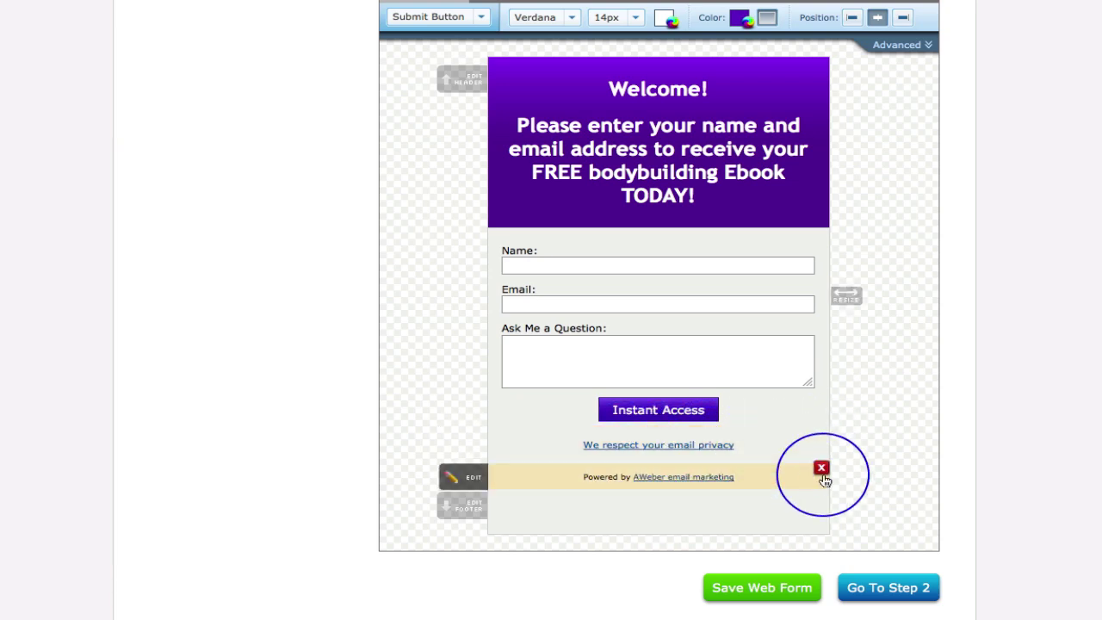
scroll(824, 465, "down", 1)
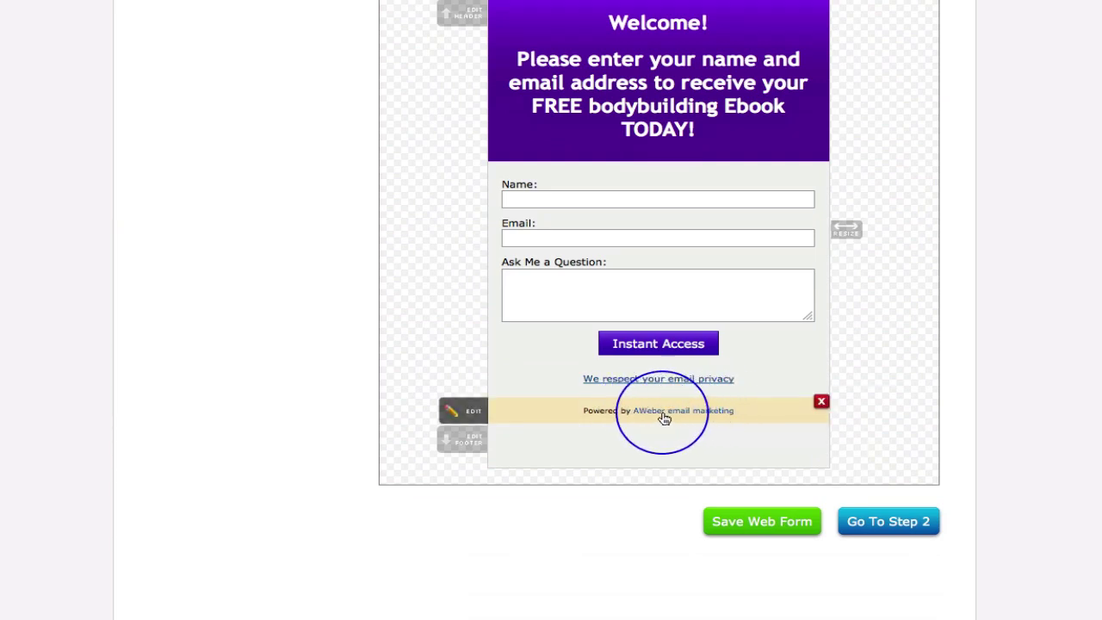
left_click(820, 402)
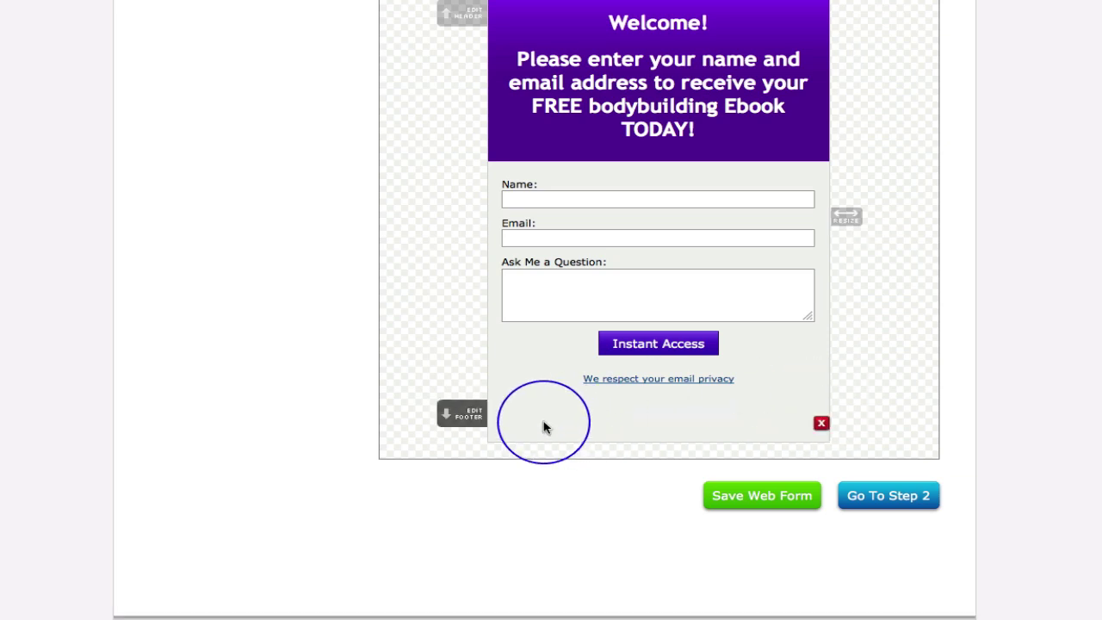
- Add the centered footer text "Thank you for visiting our page! See you on the other side :)", breaking the line before "other side", and save
left_click(462, 413)
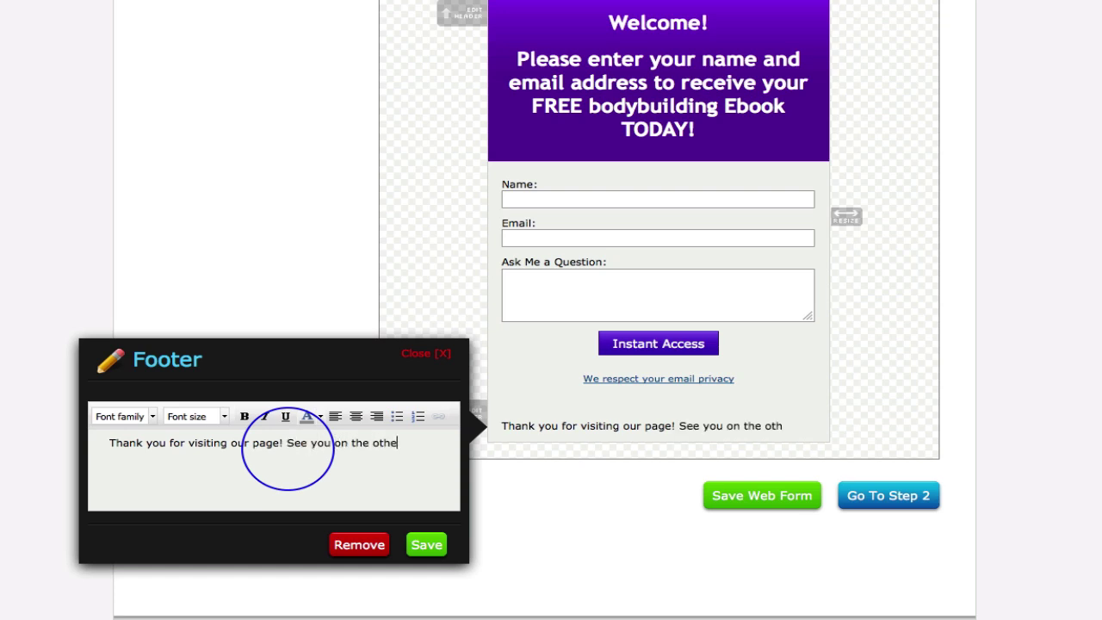
type("e :)")
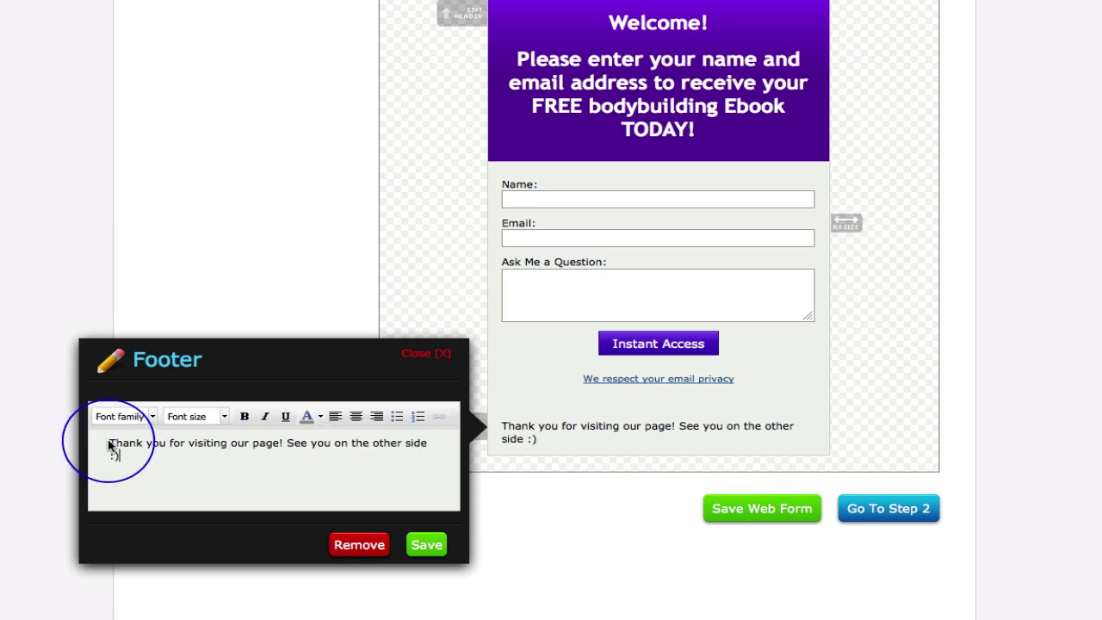
left_click_drag(109, 441, 131, 458)
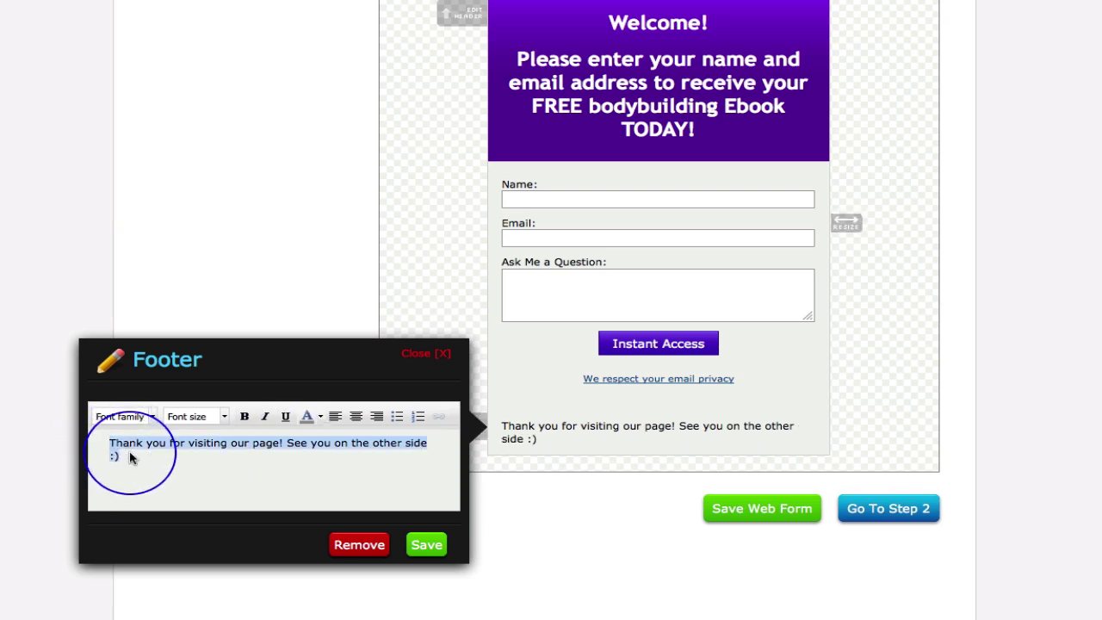
left_click(355, 415)
mouse_move(597, 388)
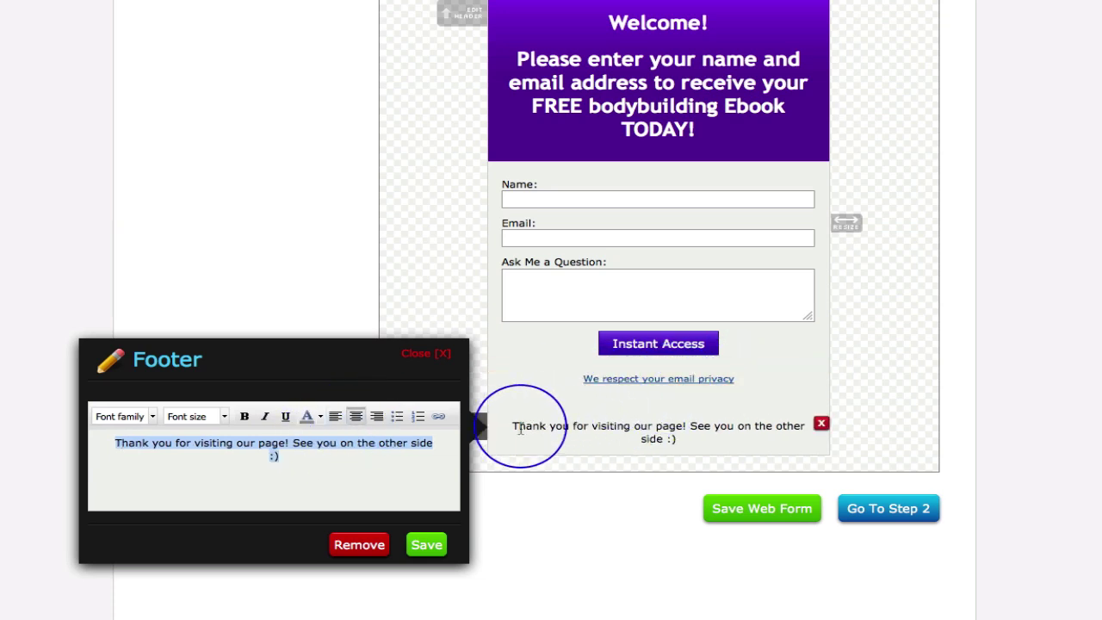
left_click(385, 443)
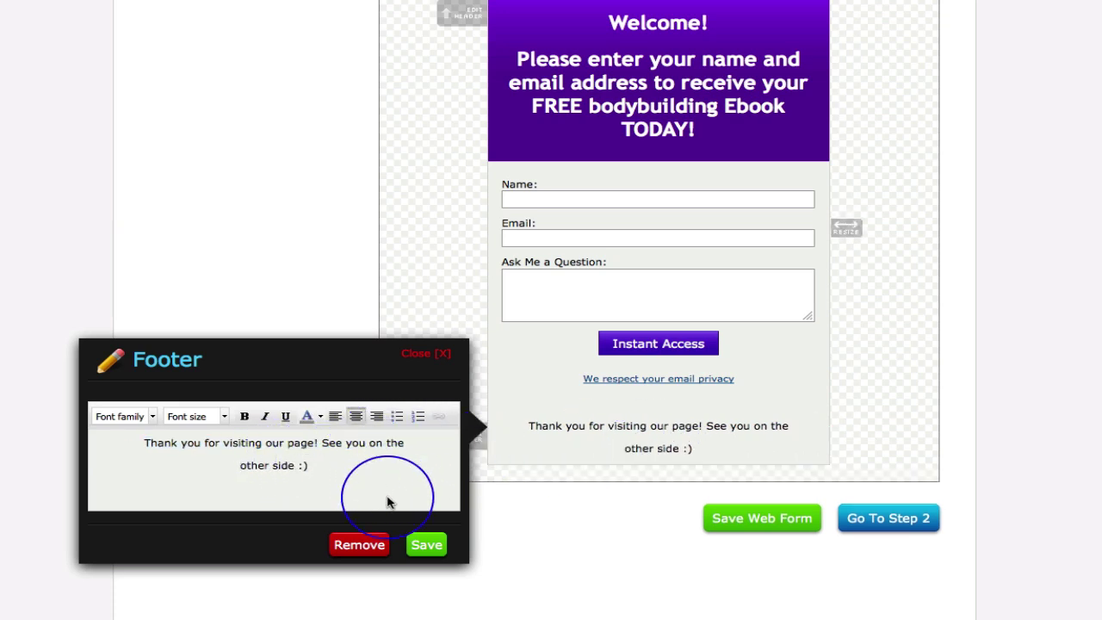
left_click(421, 546)
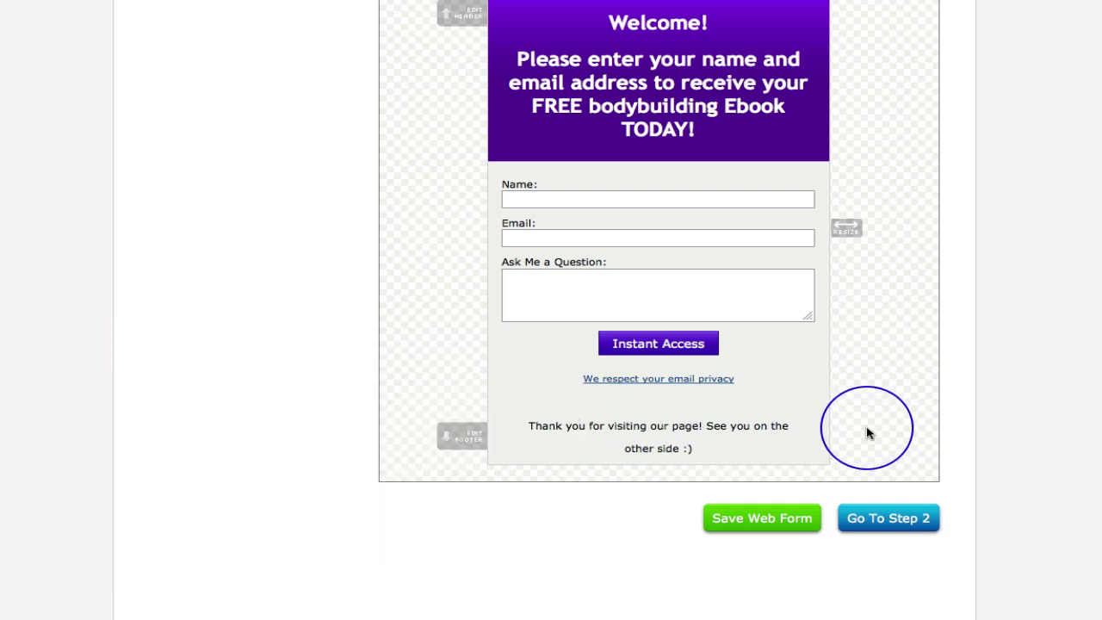
- Add an image element to the form and paste the web address of createawebsiteonfb.jpeg as its URL
scroll(868, 433, "up", 5)
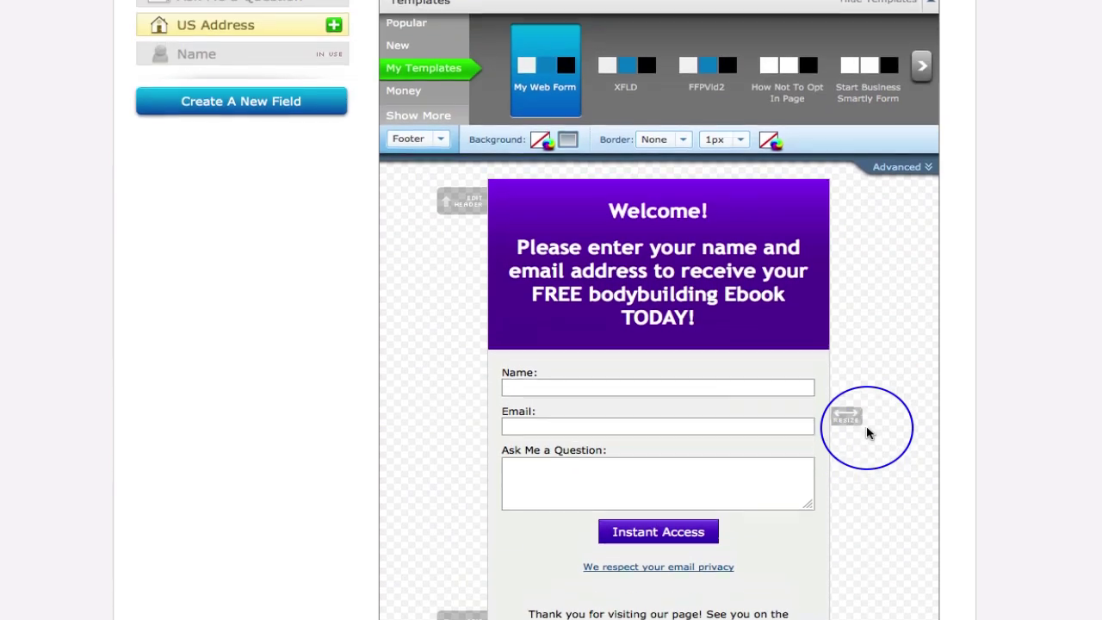
scroll(868, 433, "down", 5)
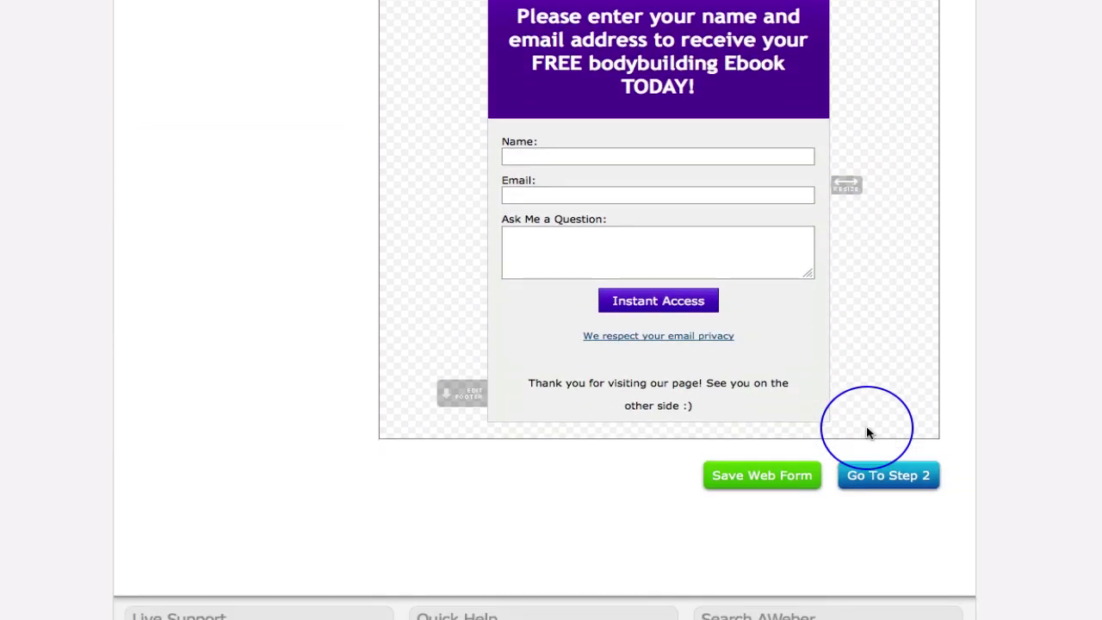
scroll(868, 434, "up", 5)
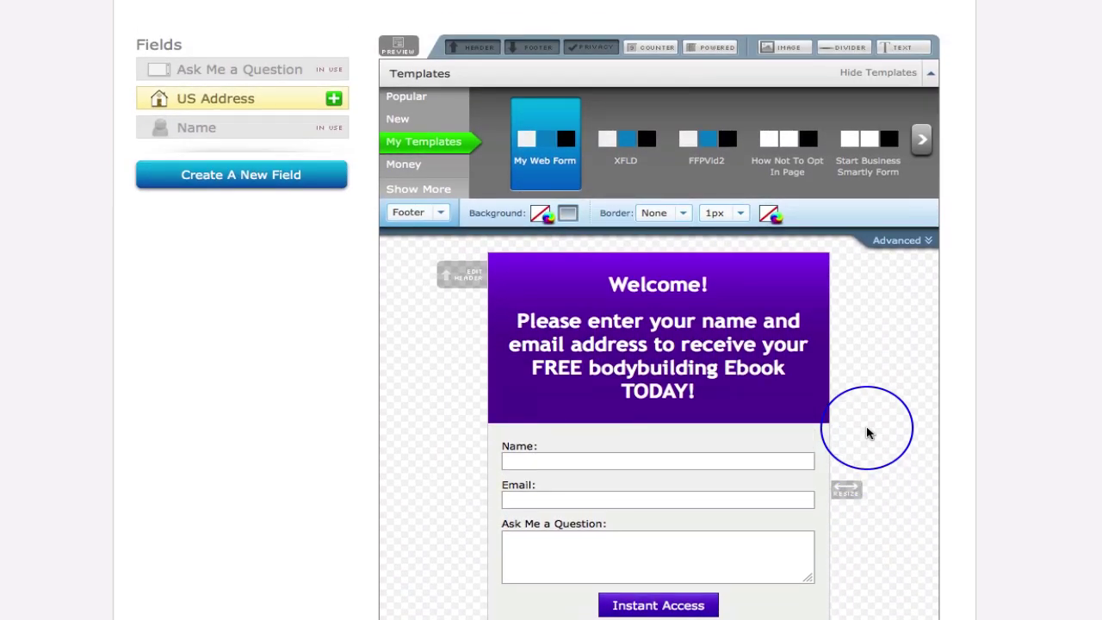
left_click(784, 49)
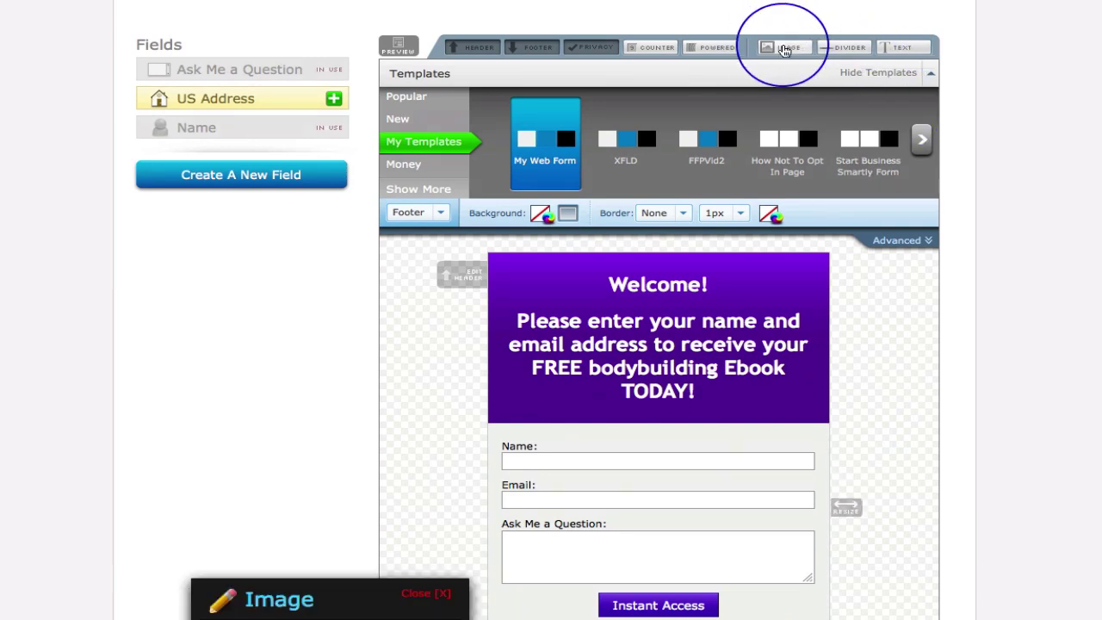
scroll(874, 374, "down", 4)
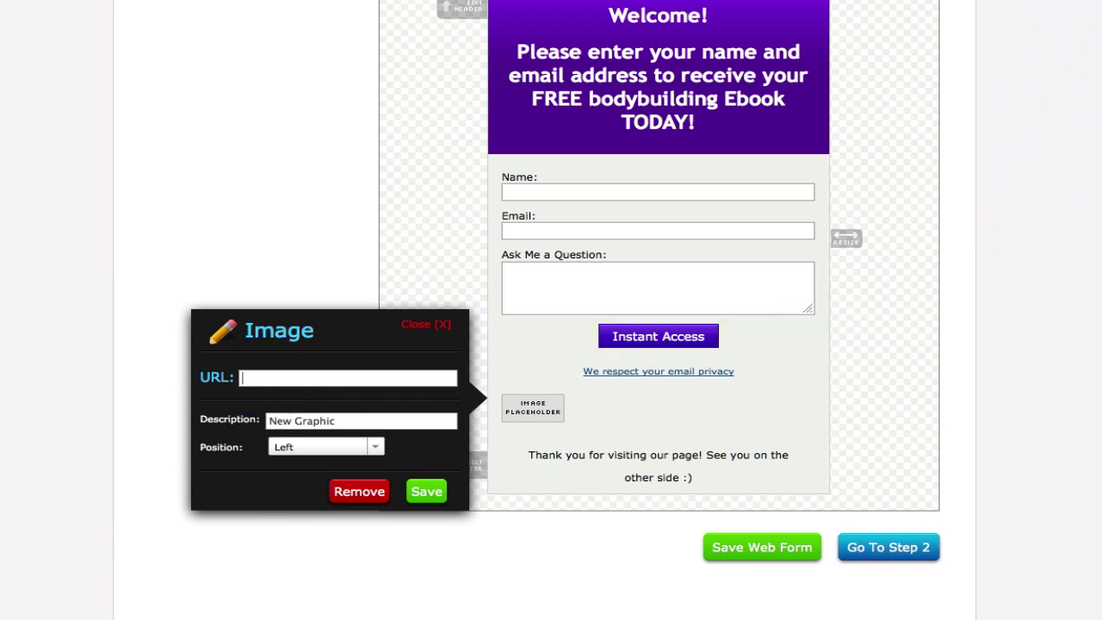
left_click(524, 269)
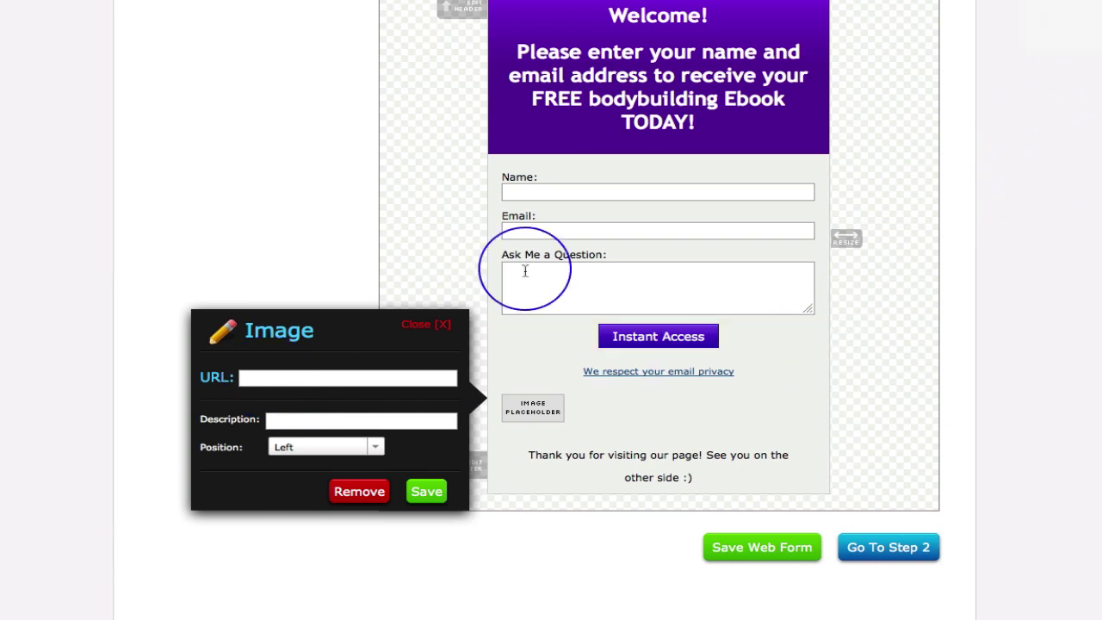
left_click(308, 380)
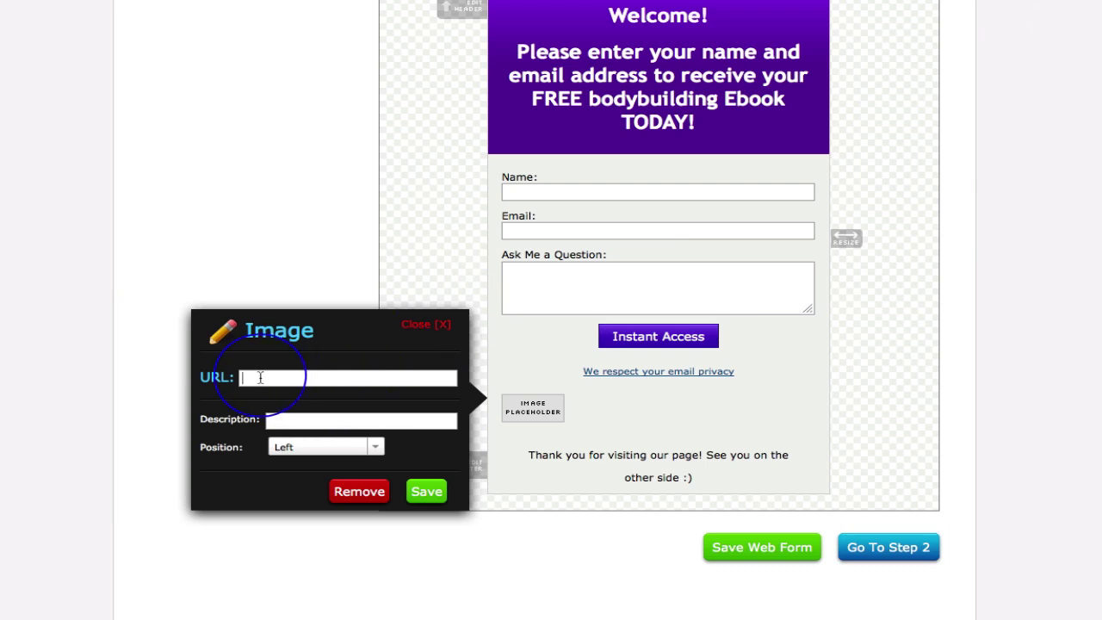
key("super+v")
left_click(500, 444)
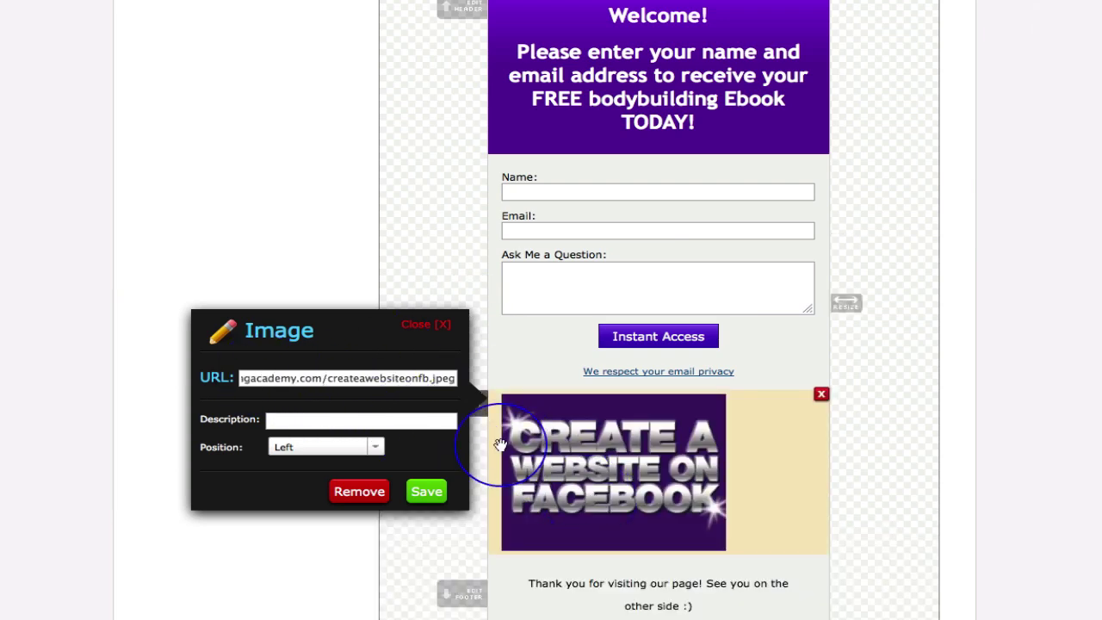
- Try the Right position for the image, set its position to Center, and save the image
left_click(361, 444)
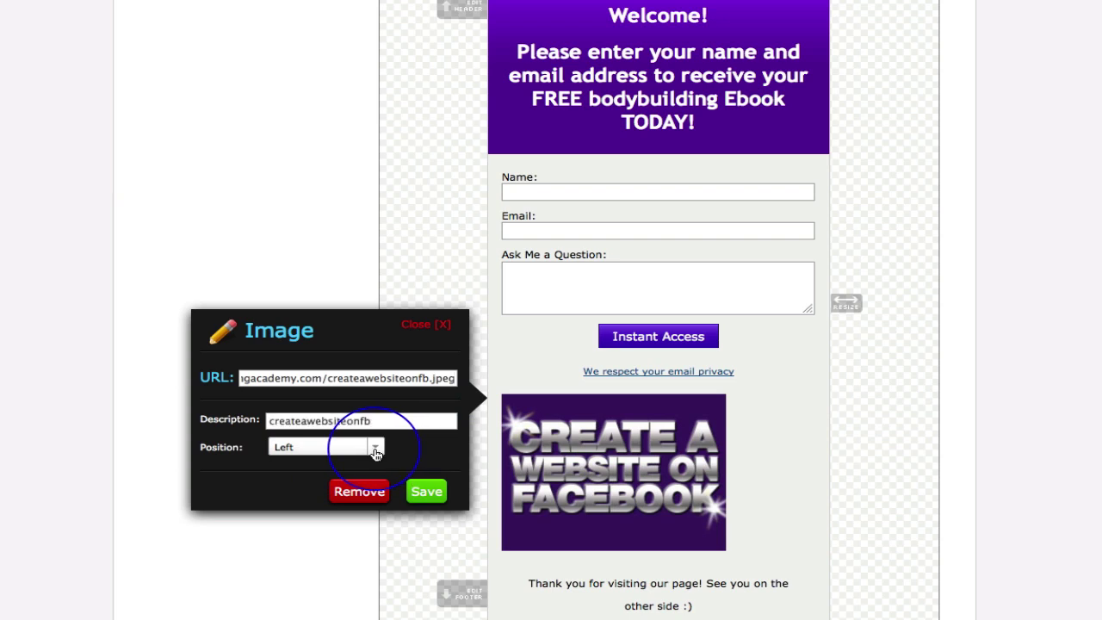
left_click(361, 446)
left_click(264, 475)
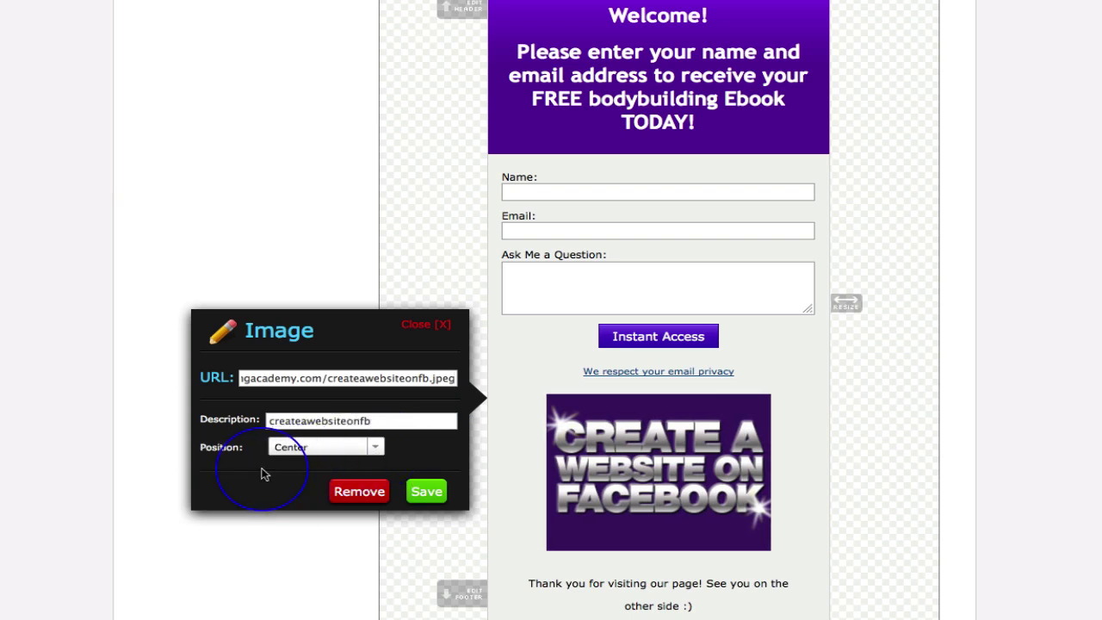
left_click(383, 454)
left_click(274, 496)
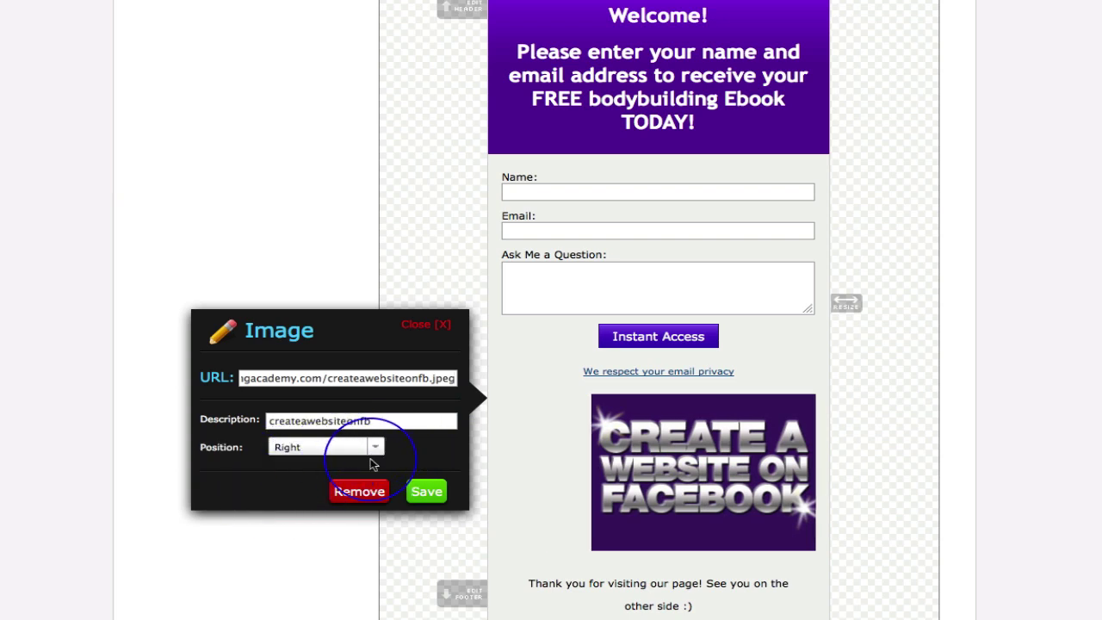
left_click(379, 450)
left_click(276, 478)
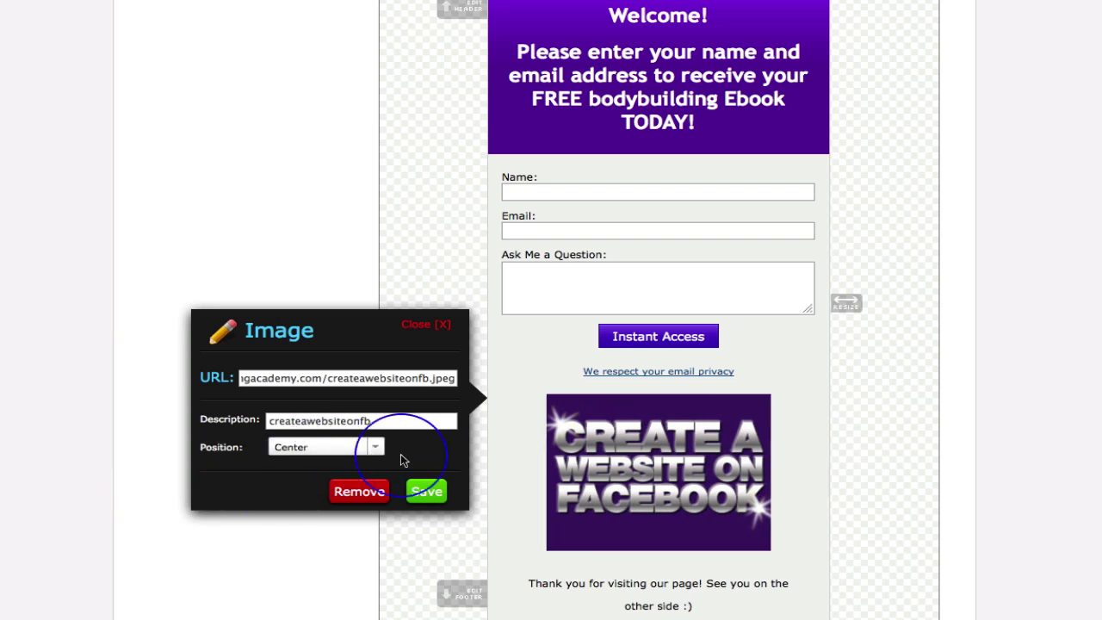
left_click(427, 493)
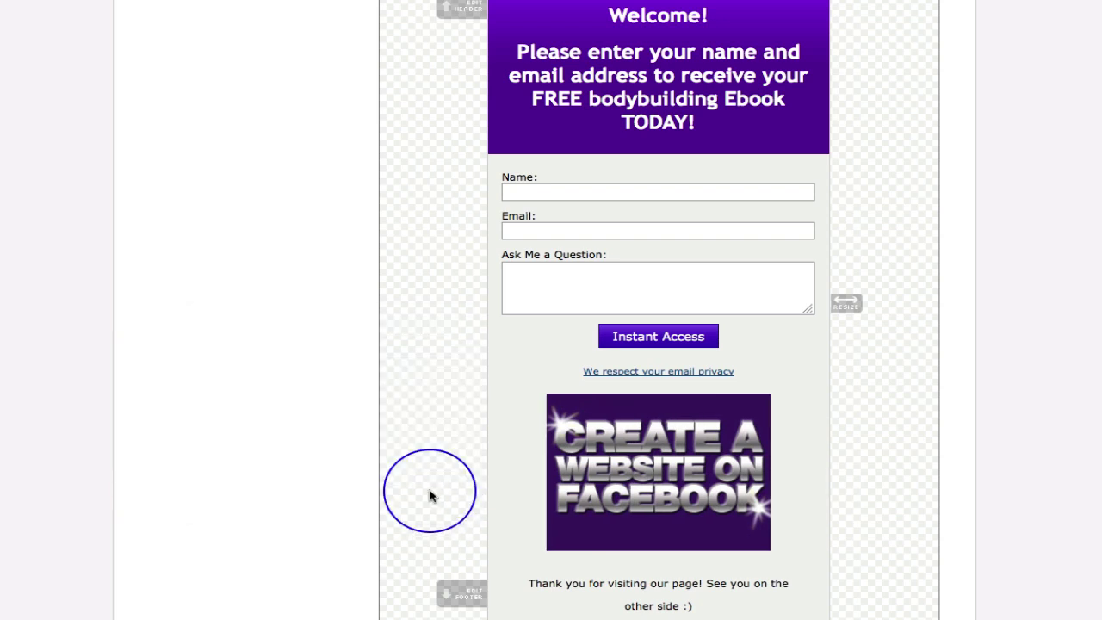
- Move the "Create a Website on Facebook" image above the Name field, directly beneath the header
mouse_move(689, 491)
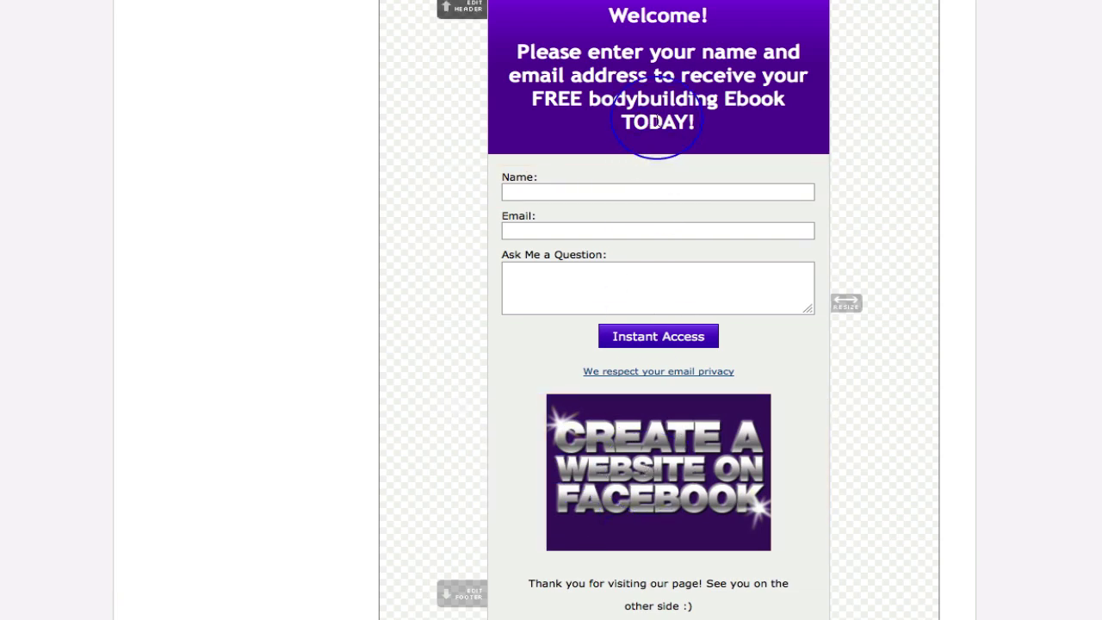
left_click_drag(531, 492, 526, 250)
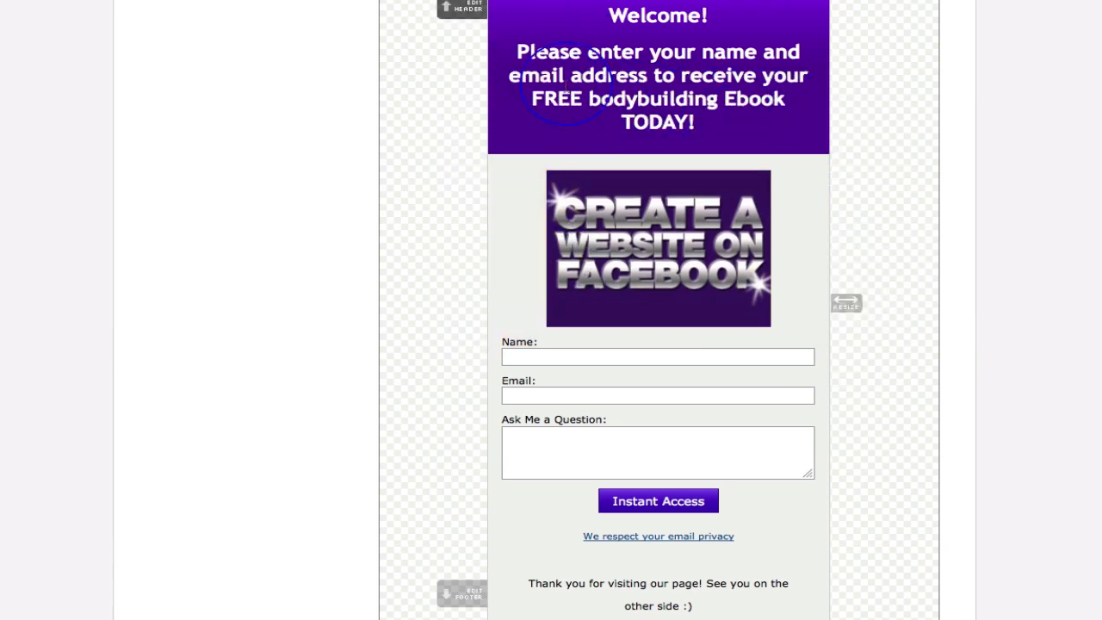
scroll(924, 178, "down", 1)
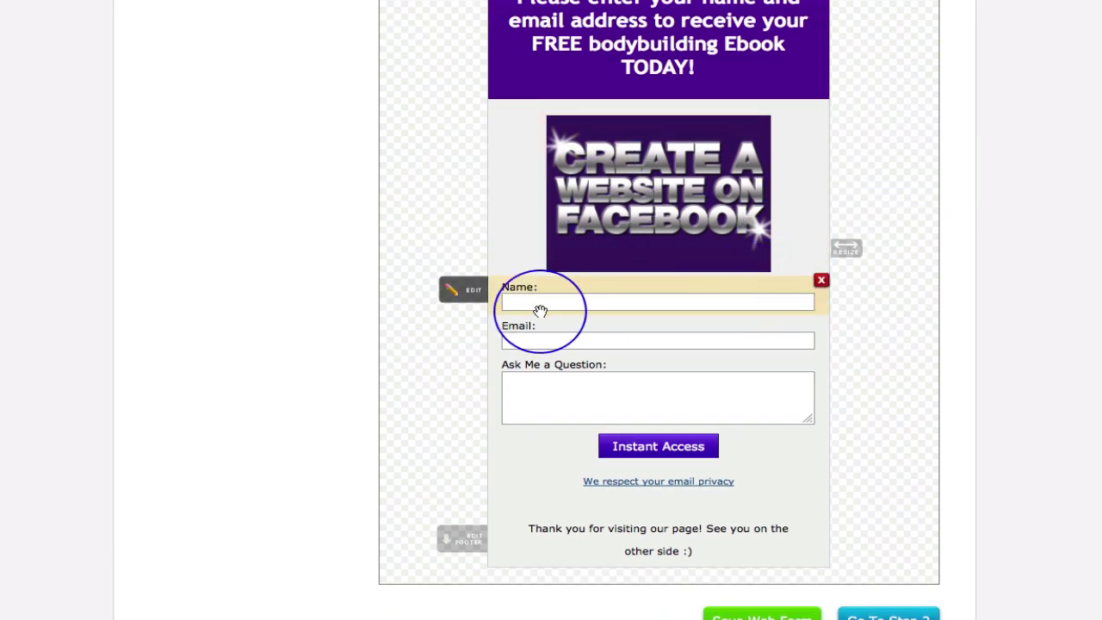
- Try adding a text element beneath the privacy link, and remove it from the form
right_click(847, 411)
left_click(905, 374)
scroll(915, 276, "down", 1)
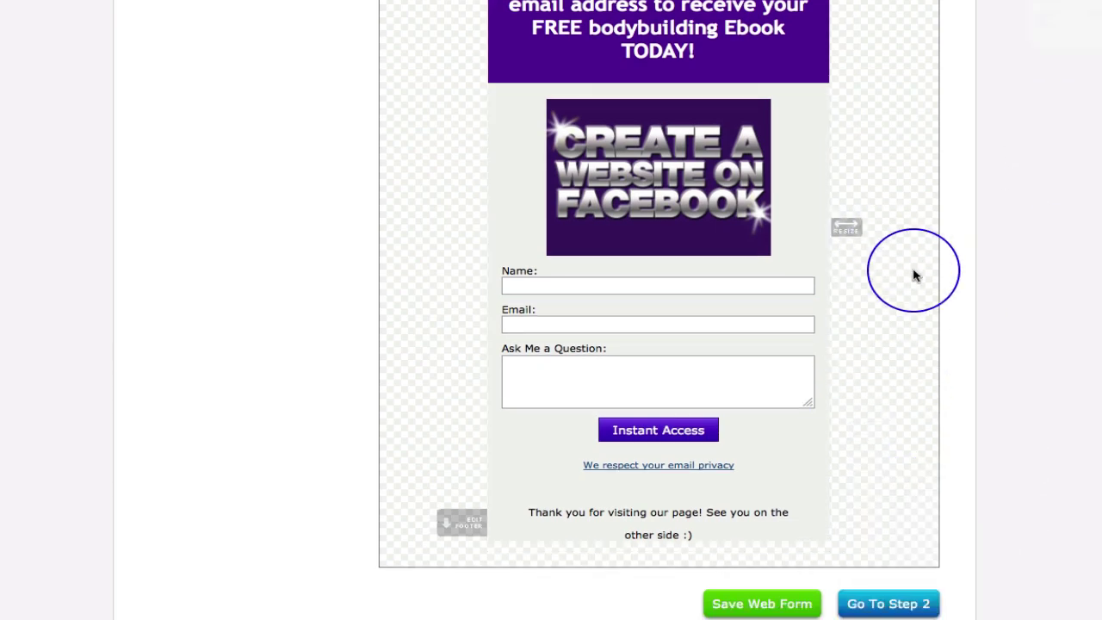
scroll(916, 276, "up", 4)
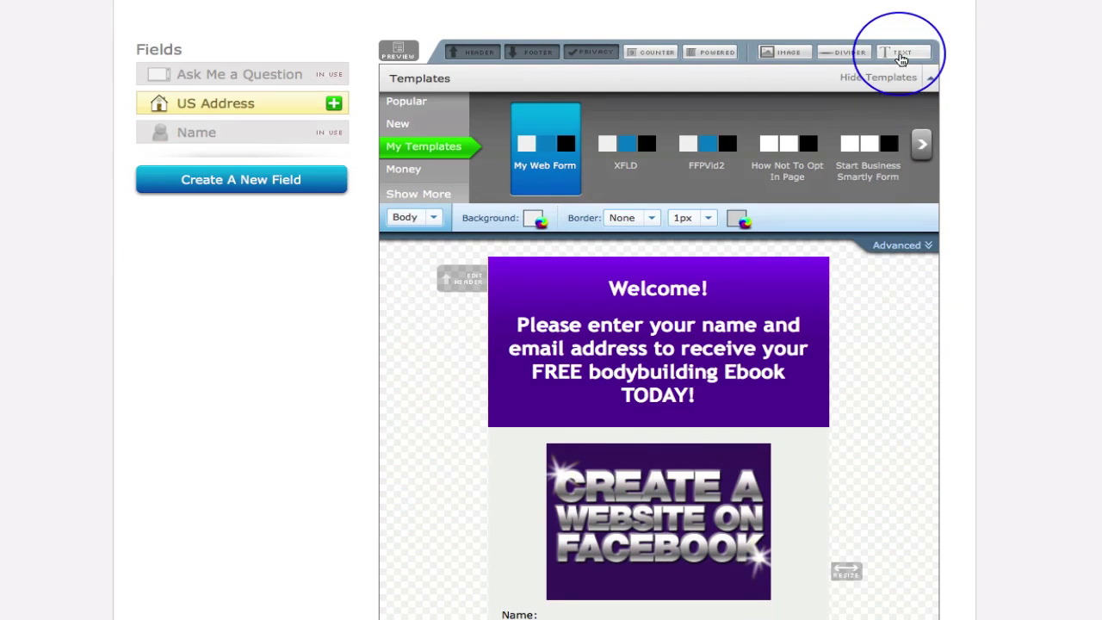
left_click(899, 53)
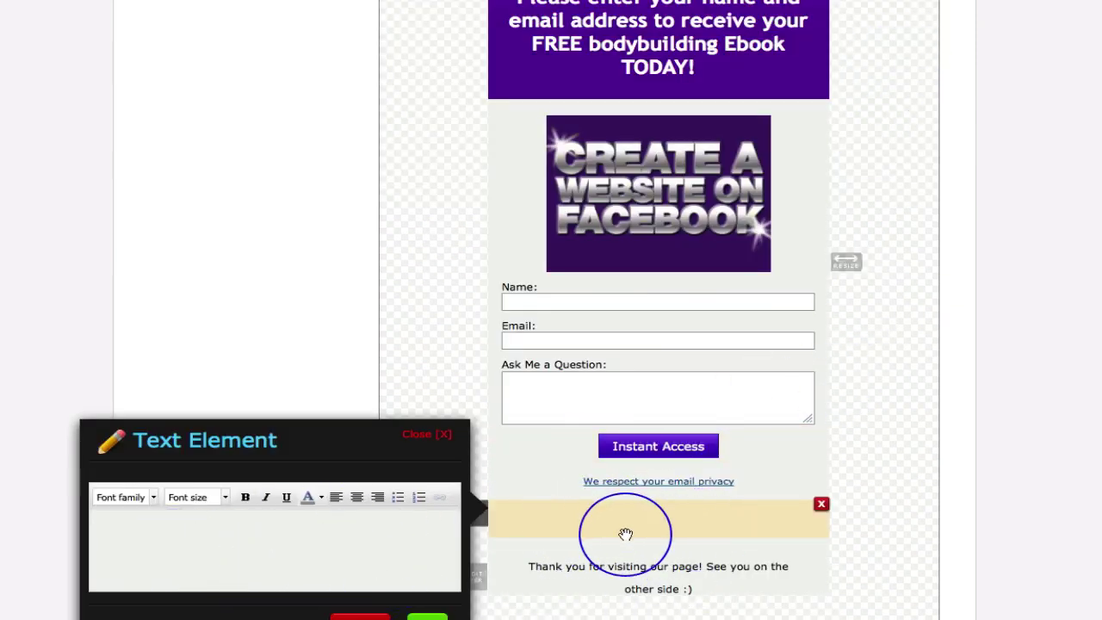
left_click(360, 613)
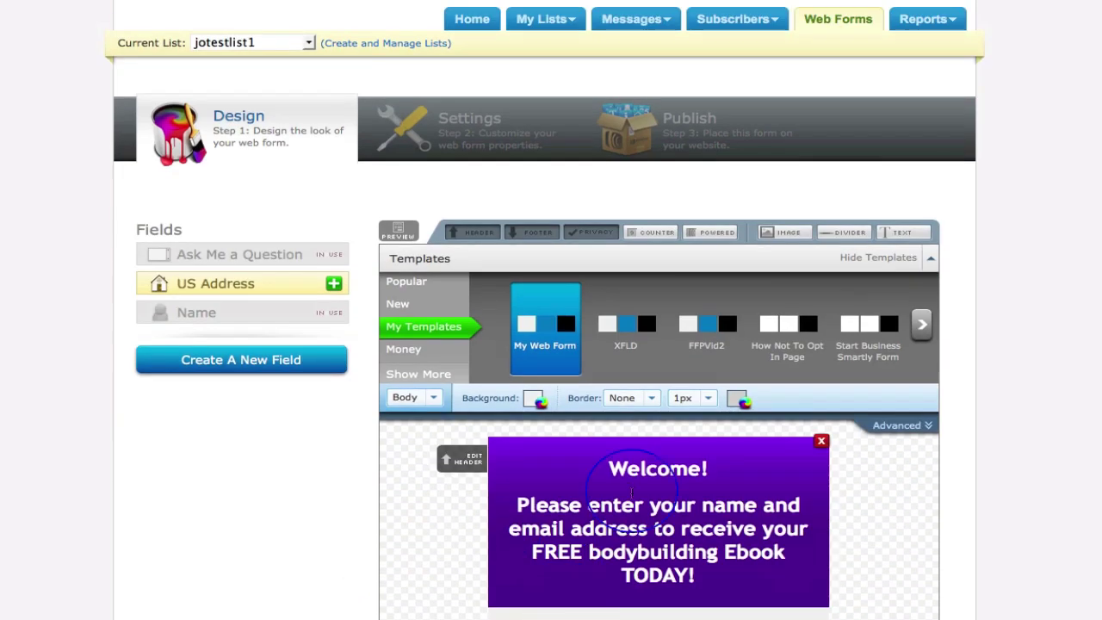
- Add a divider beneath the privacy link and give it a Dashed style with a 4px thickness
left_click(833, 233)
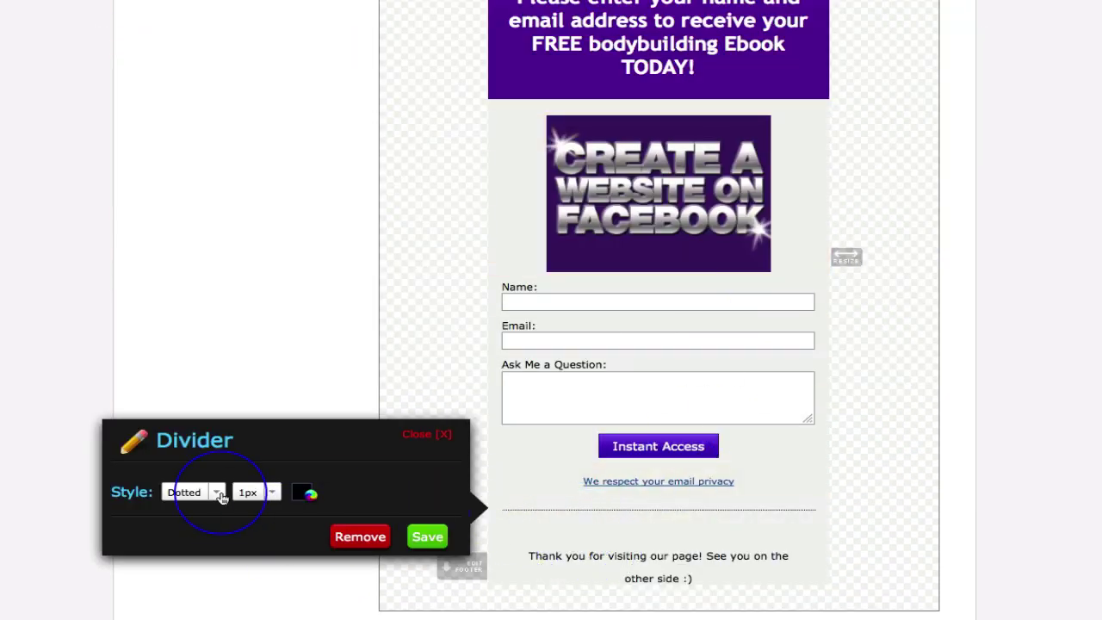
left_click(218, 493)
left_click(198, 533)
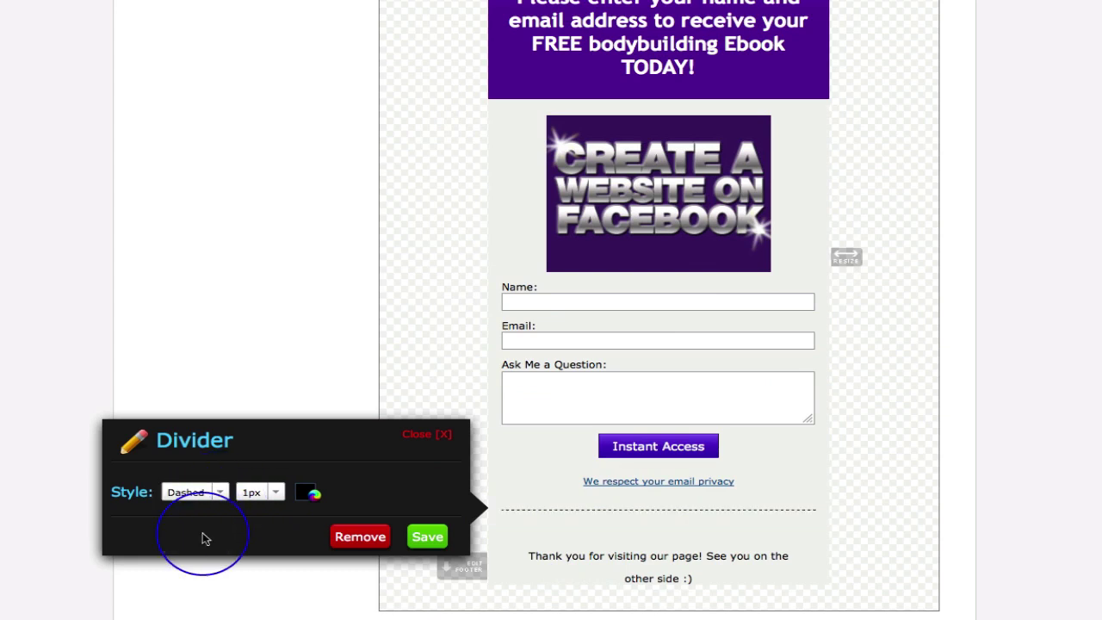
left_click(213, 497)
left_click(273, 495)
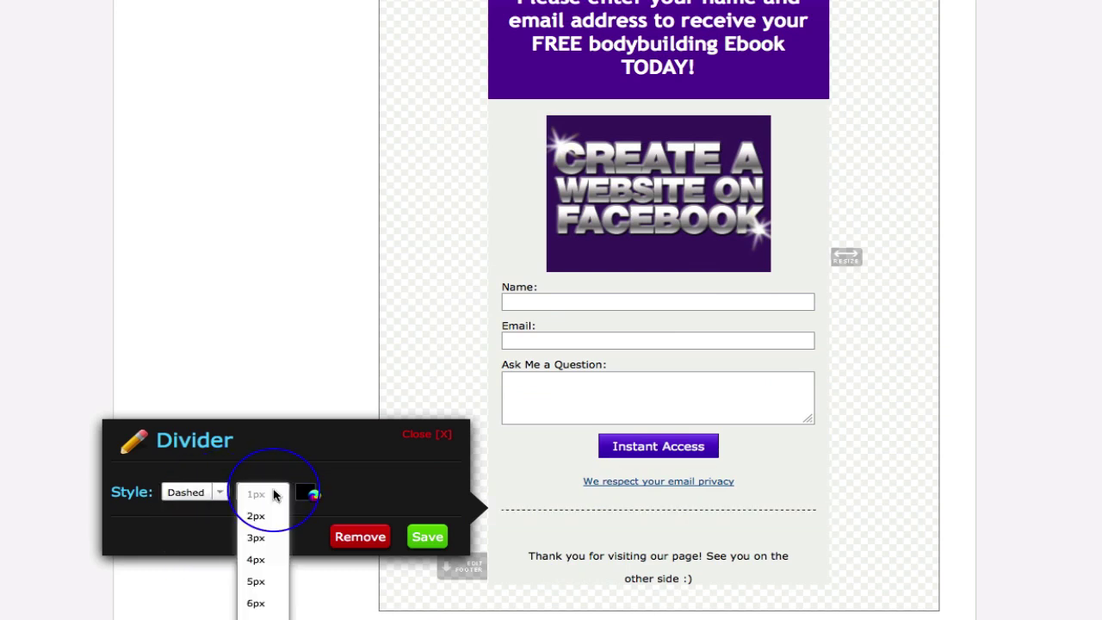
left_click(255, 558)
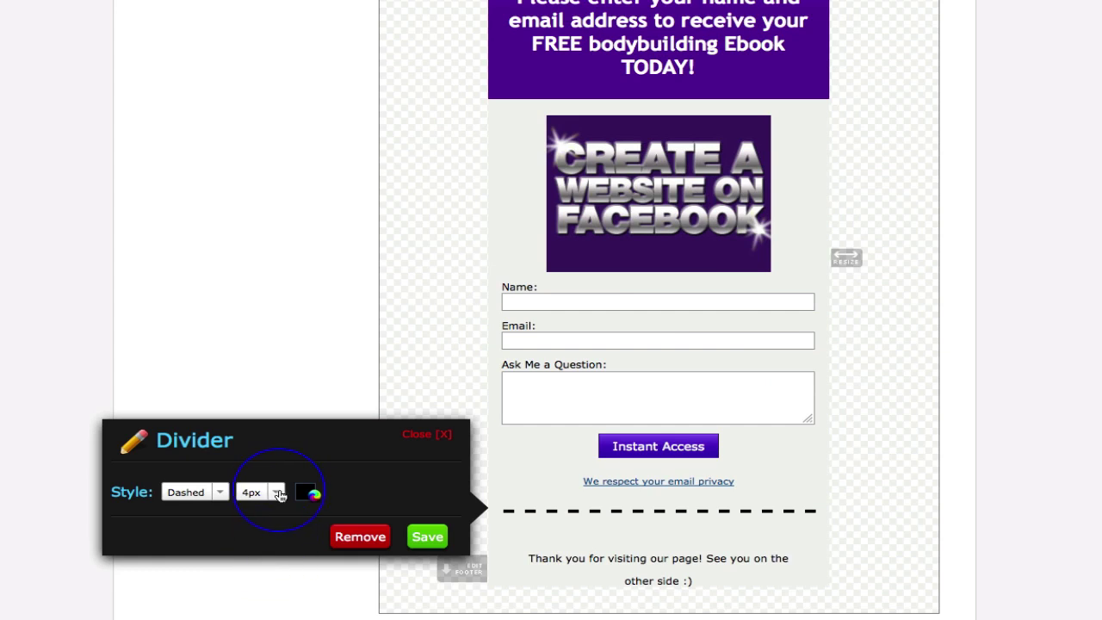
- Try the purple colour 991a99 for the divider, cancel the colour choice, and remove the divider
left_click(277, 493)
left_click(310, 493)
left_click(310, 493)
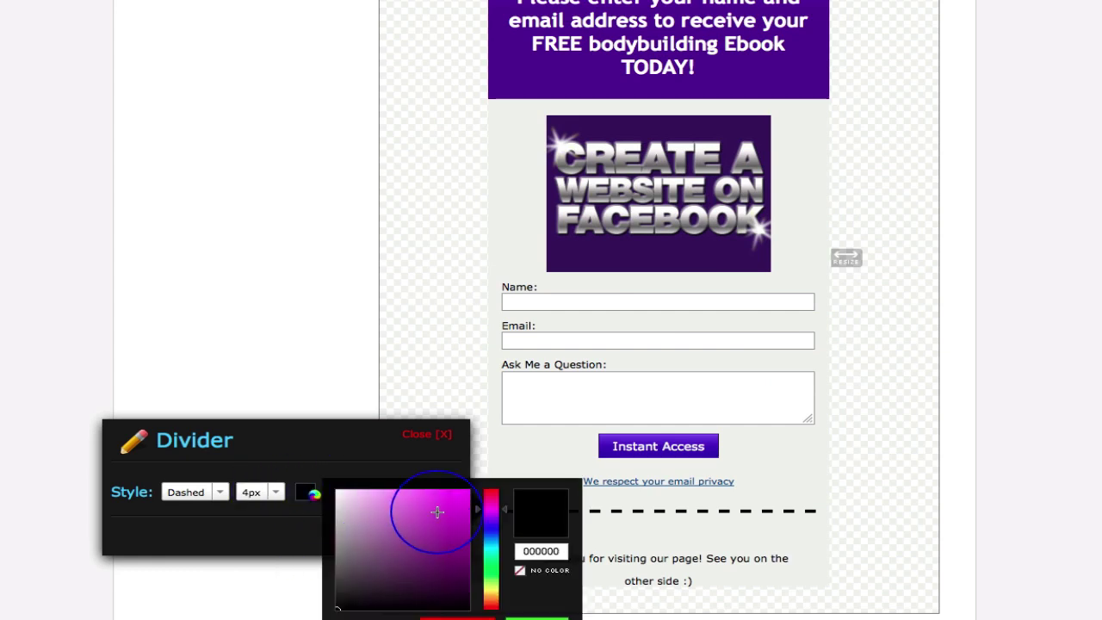
mouse_move(438, 512)
left_mouse_down()
mouse_move(456, 509)
mouse_move(449, 497)
mouse_move(447, 537)
left_mouse_up()
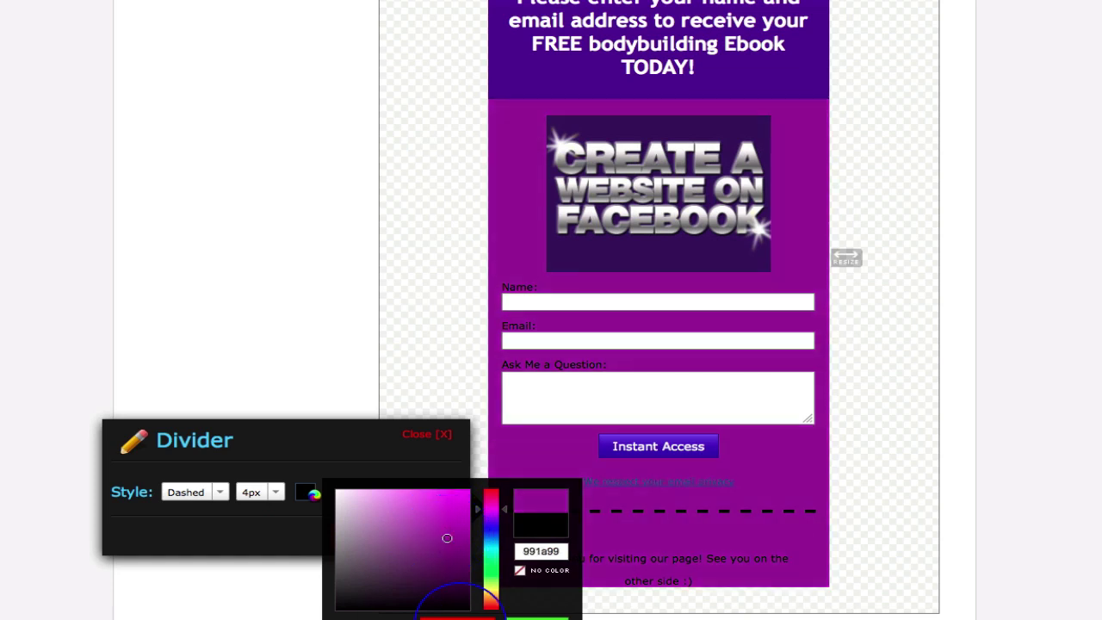
left_click(459, 611)
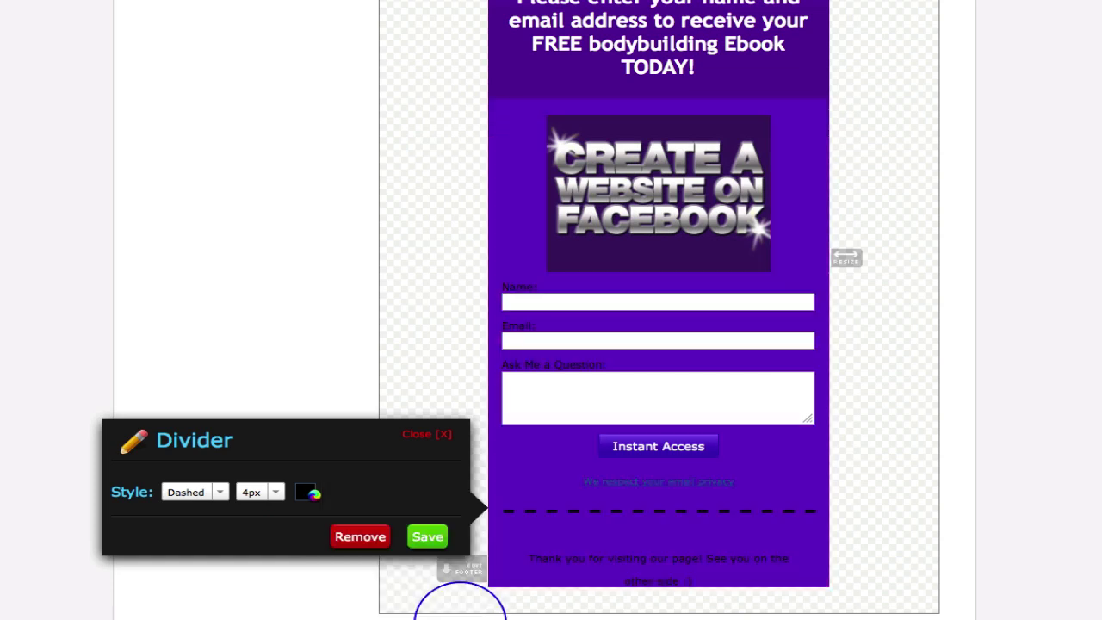
left_click(359, 539)
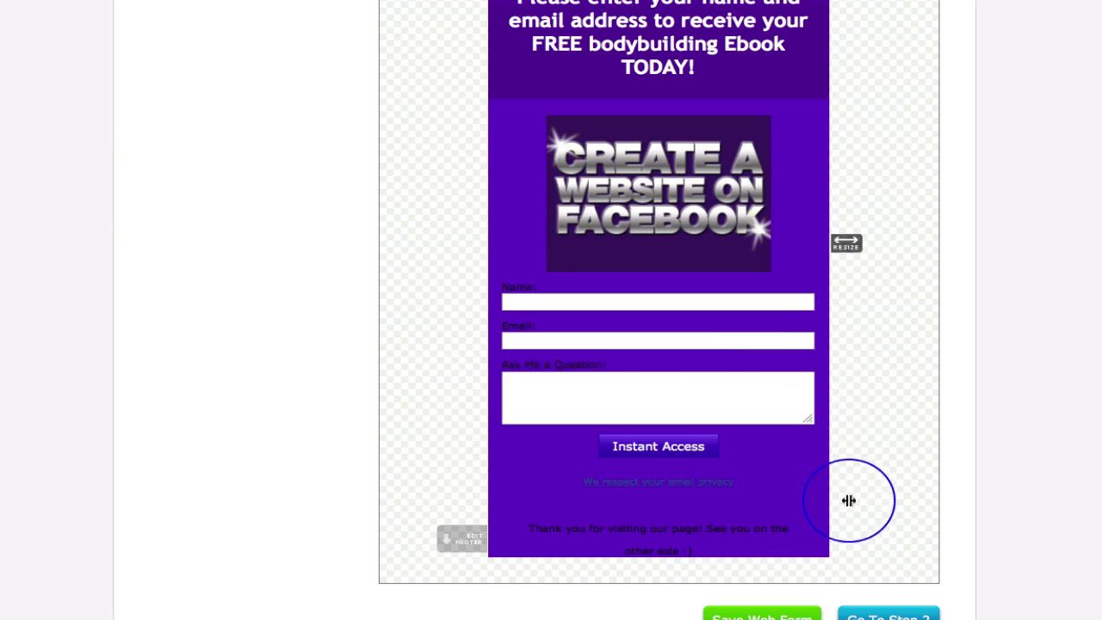
- Set the form body's background colour to the near-white f3f2f5
scroll(849, 500, "up", 5)
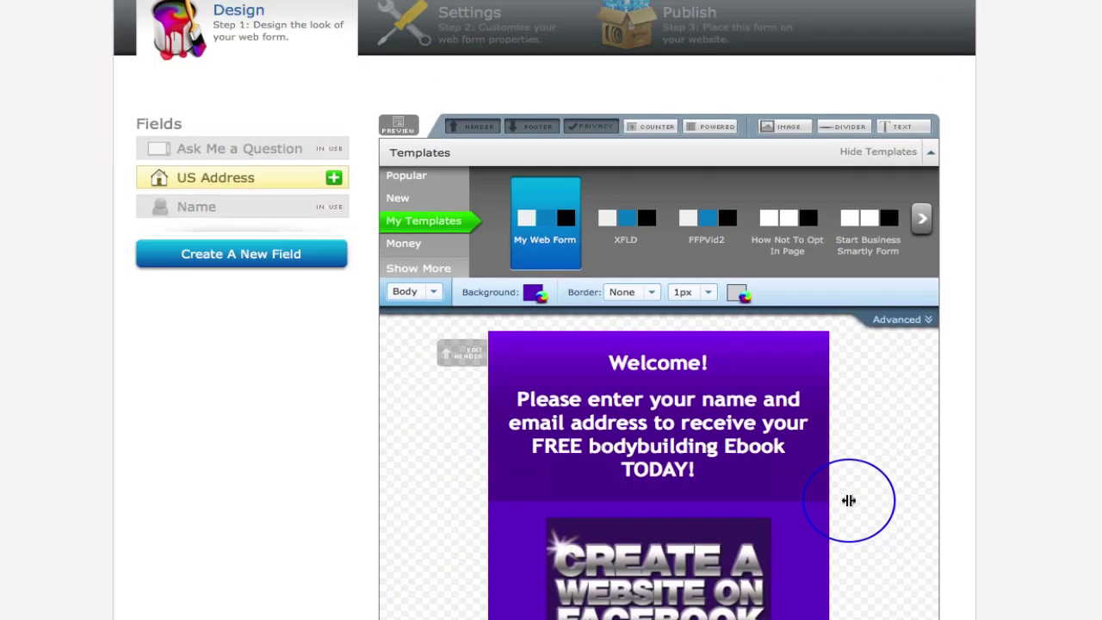
left_click(533, 293)
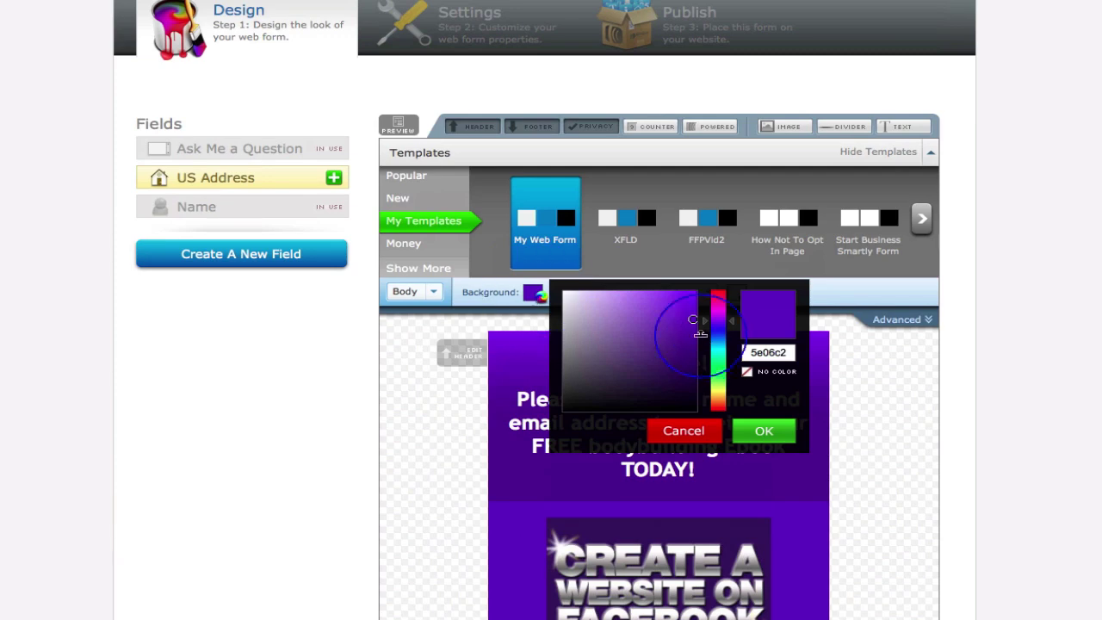
left_click(564, 295)
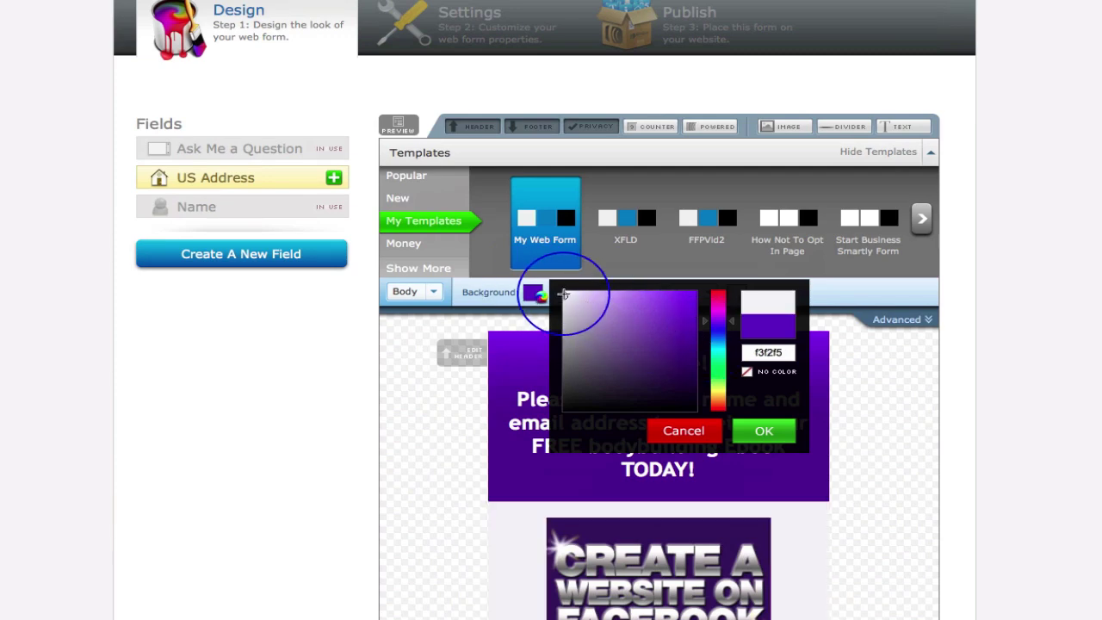
left_click(755, 439)
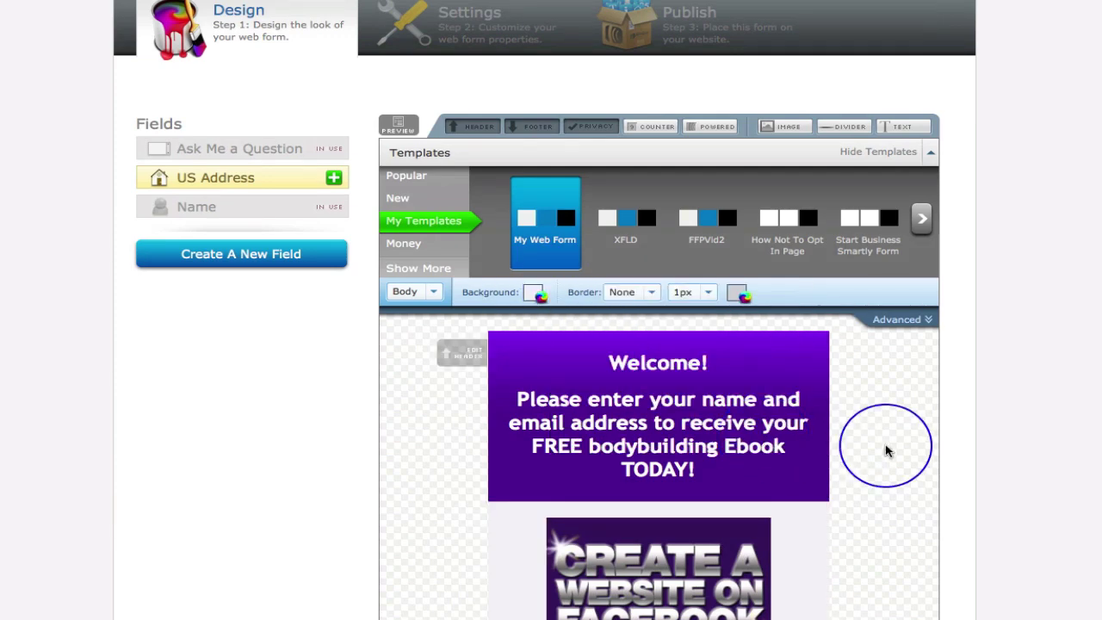
scroll(887, 446, "down", 5)
scroll(888, 450, "up", 5)
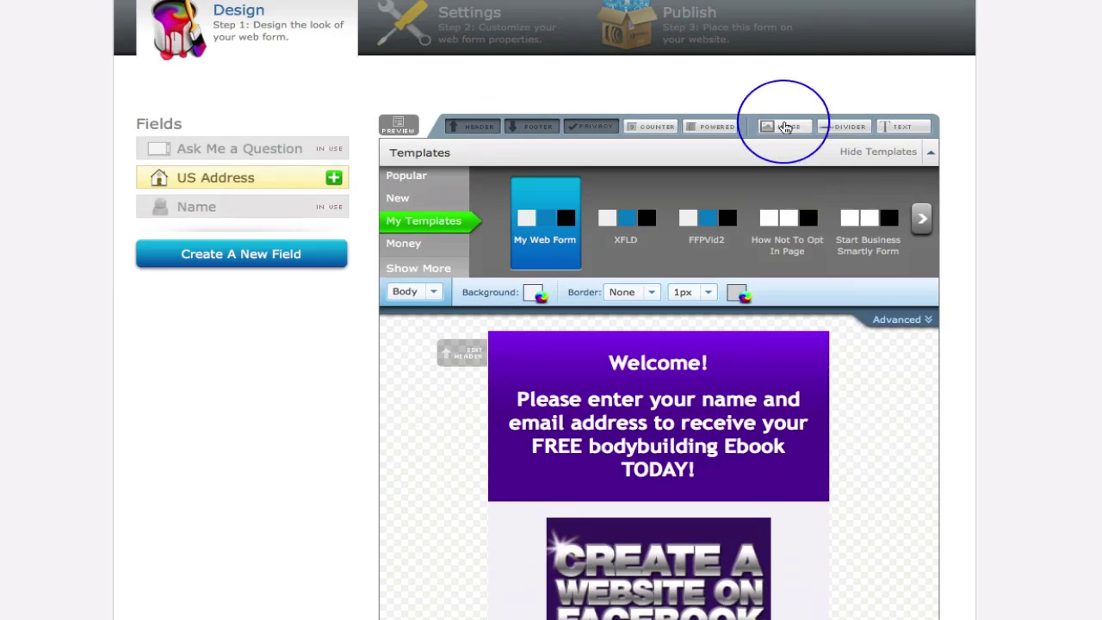
- Try adding the Powered By AWeber link to the form, and remove it
left_click(711, 128)
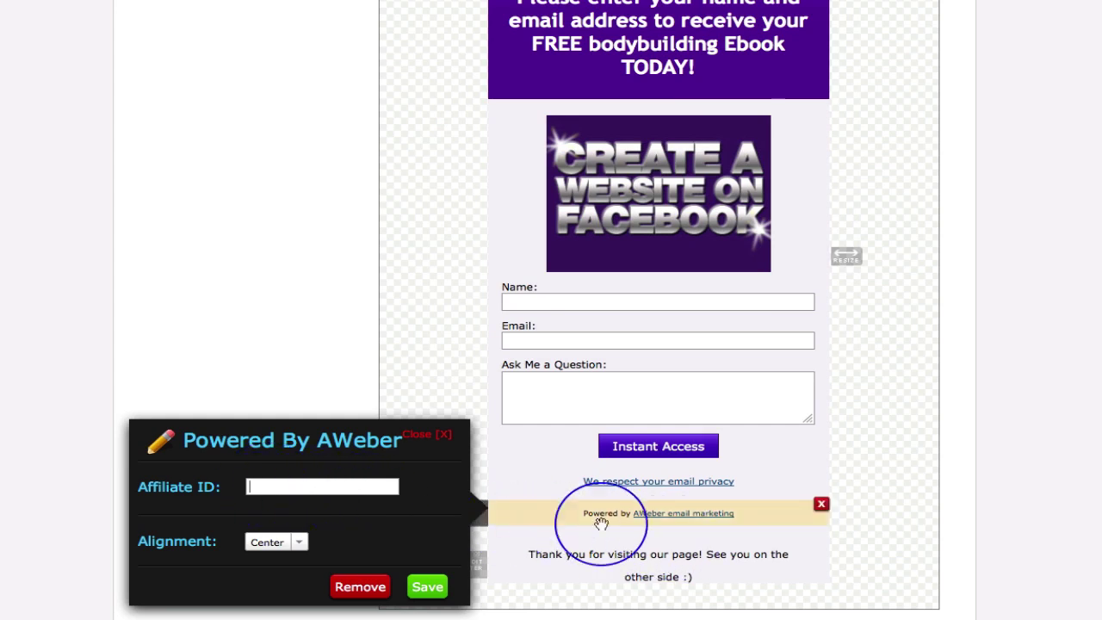
left_click(360, 587)
scroll(873, 470, "up", 5)
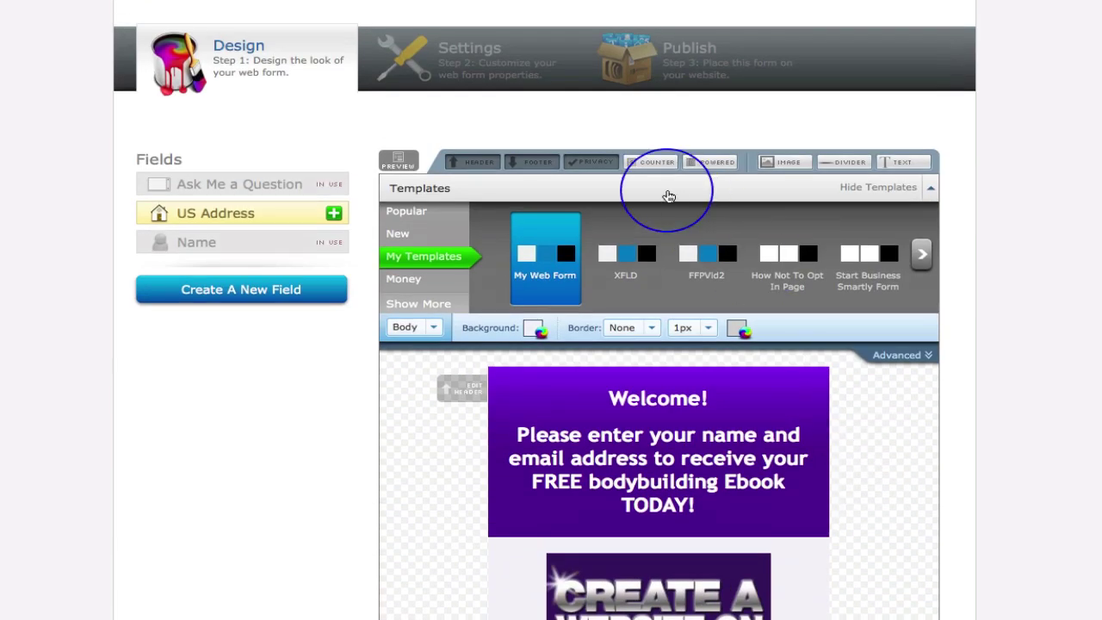
- Try adding the readers counter beneath the privacy link, and remove it
left_click(656, 162)
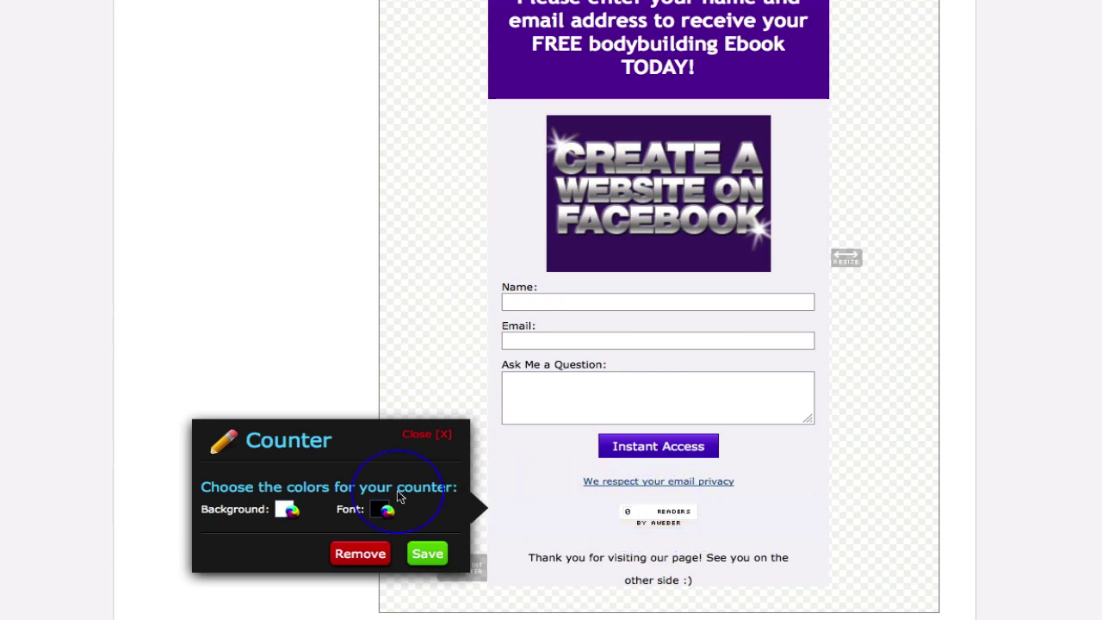
left_click(362, 554)
scroll(713, 528, "up", 6)
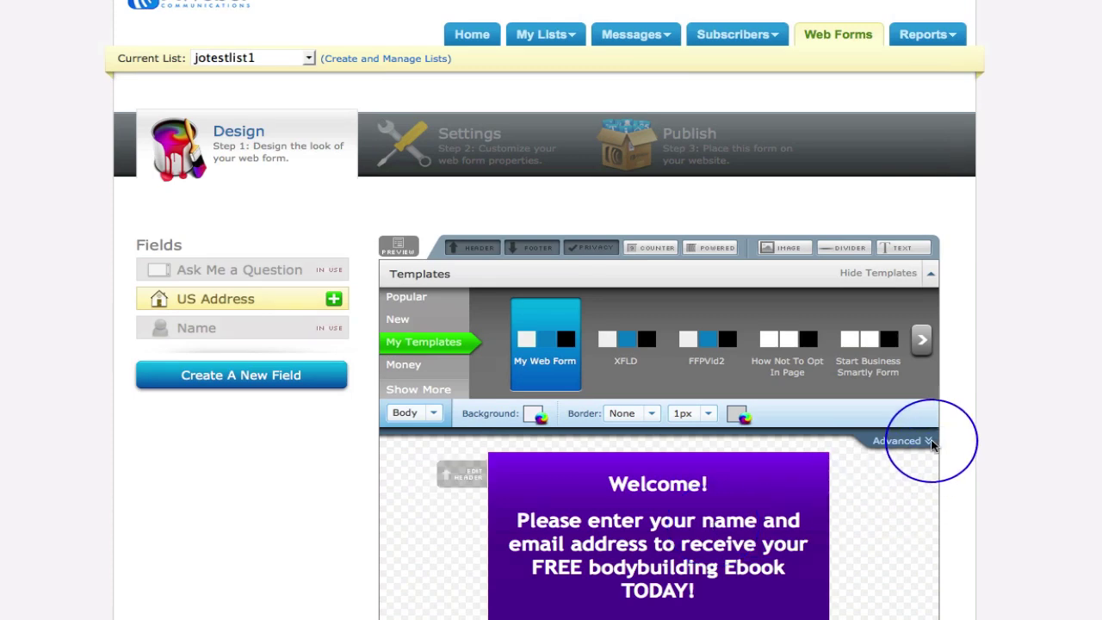
- Widen the form slightly and delete the "Create a Website on Facebook" image above the Name field
scroll(931, 444, "down", 5)
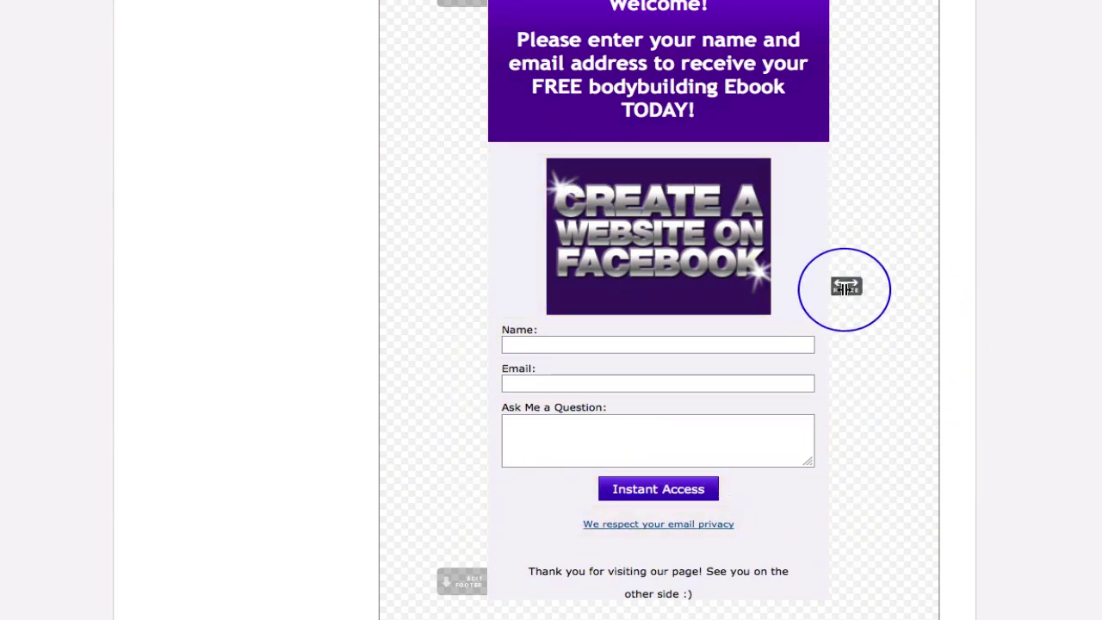
left_click_drag(845, 285, 859, 277)
scroll(904, 404, "up", 3)
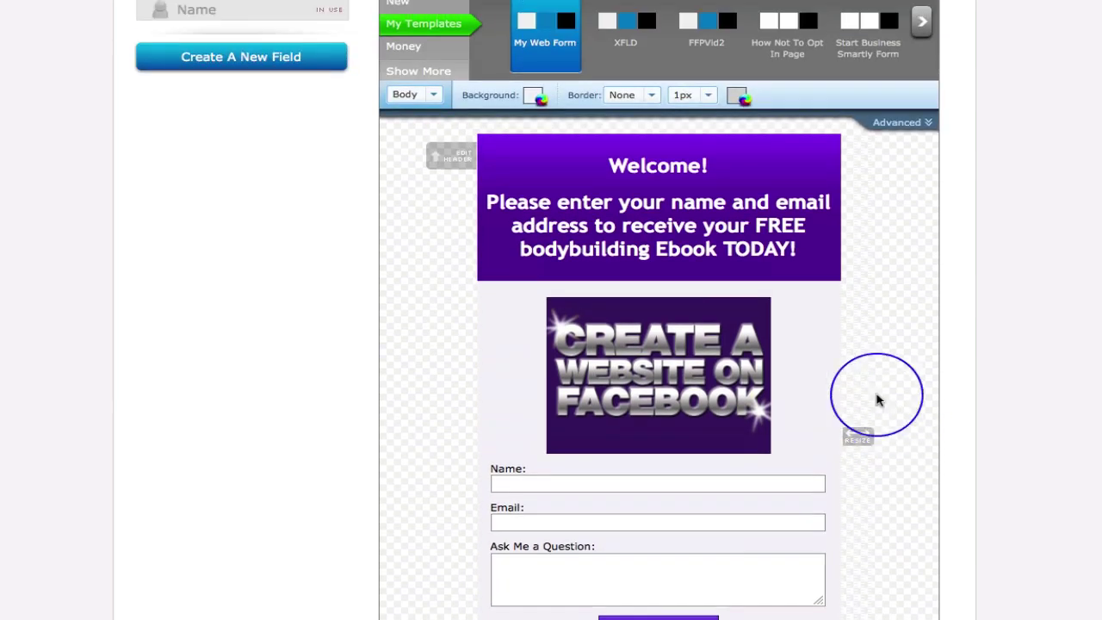
left_click(832, 298)
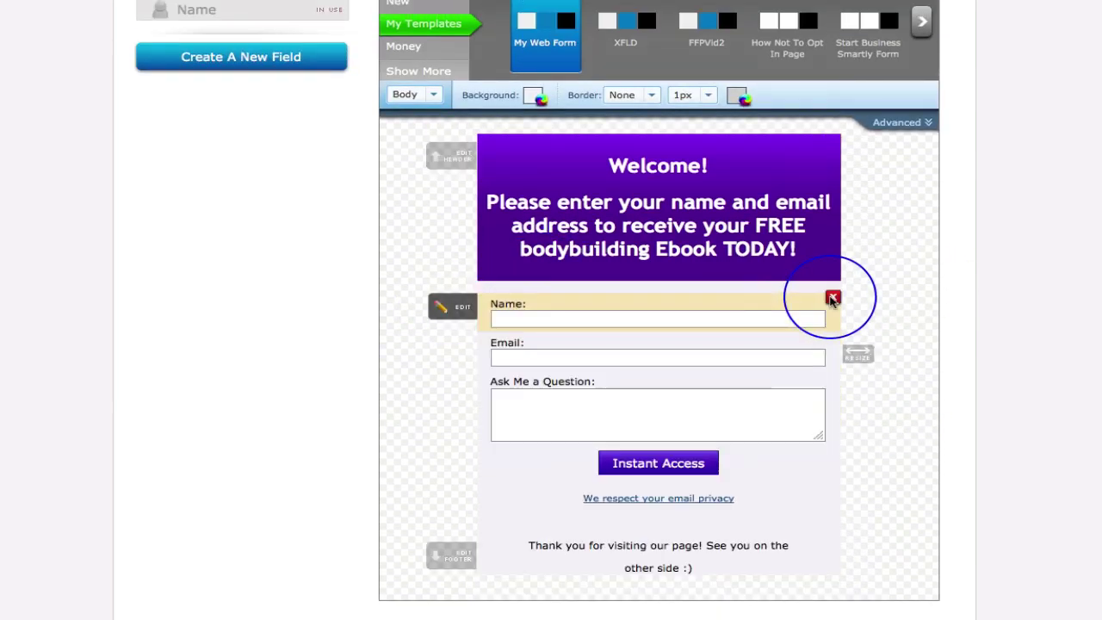
- Open the advanced body settings and paste the web address of createawebsiteonfb.jpeg as the background image
left_click(923, 125)
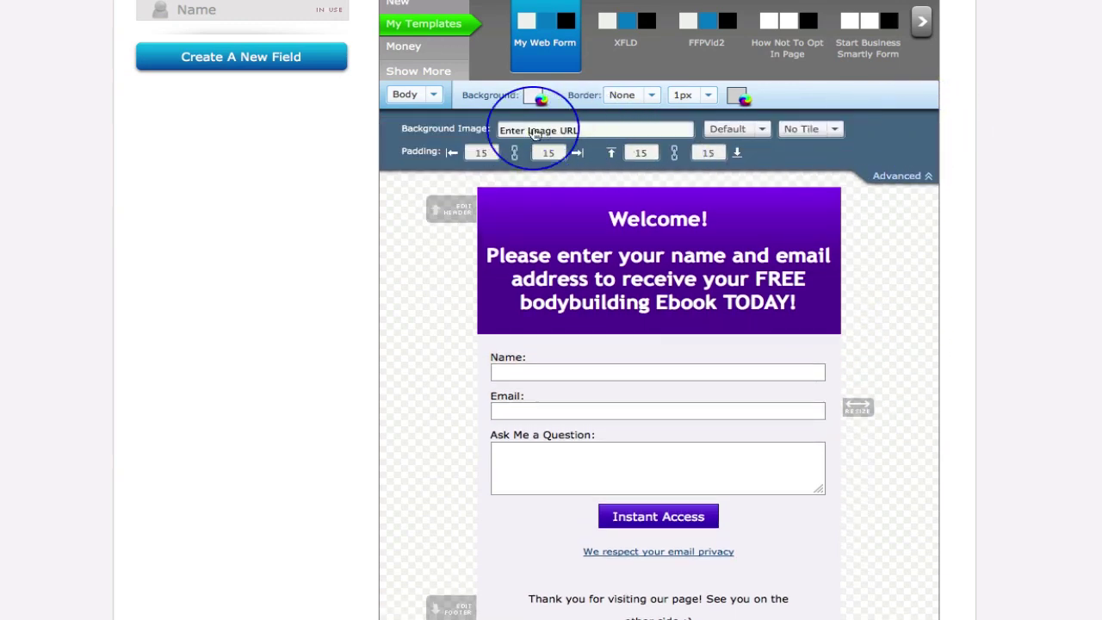
left_click(568, 131)
key("BackSpace")
key("BackSpace")
key("BackSpace")
key("BackSpace")
key("BackSpace")
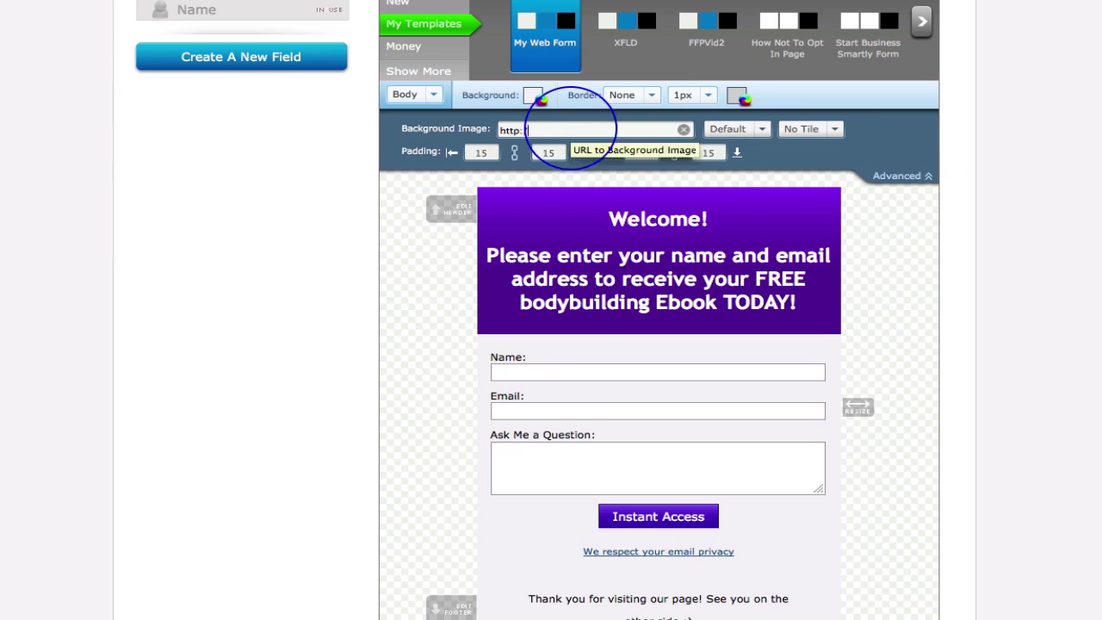
key("ctrl+v")
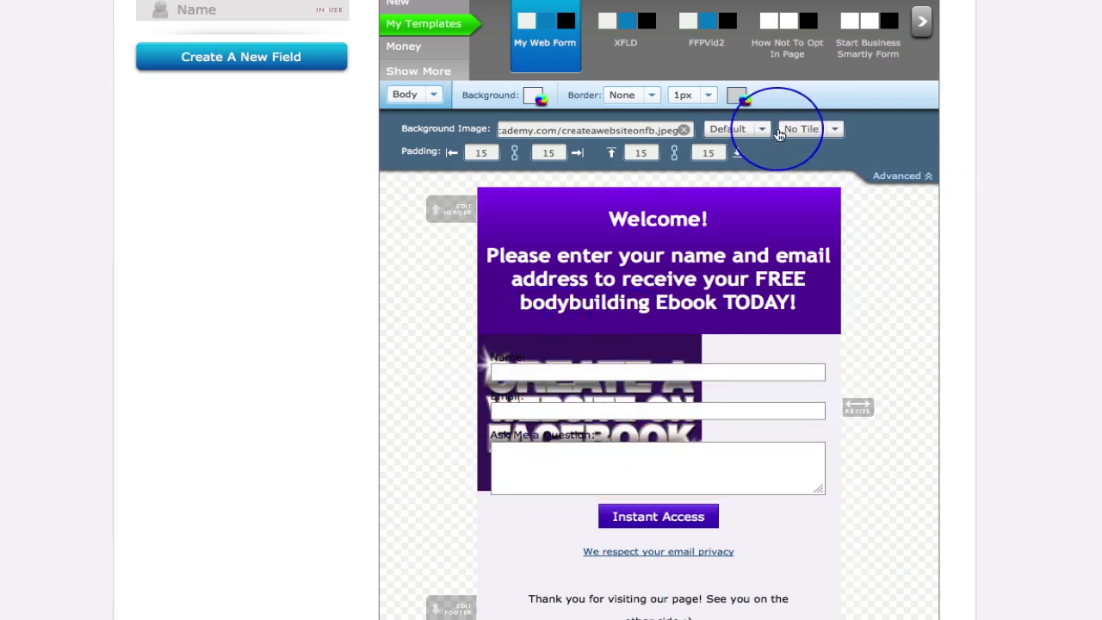
- Try the Tile option for the body's background image, and clear the image URL
left_click(834, 133)
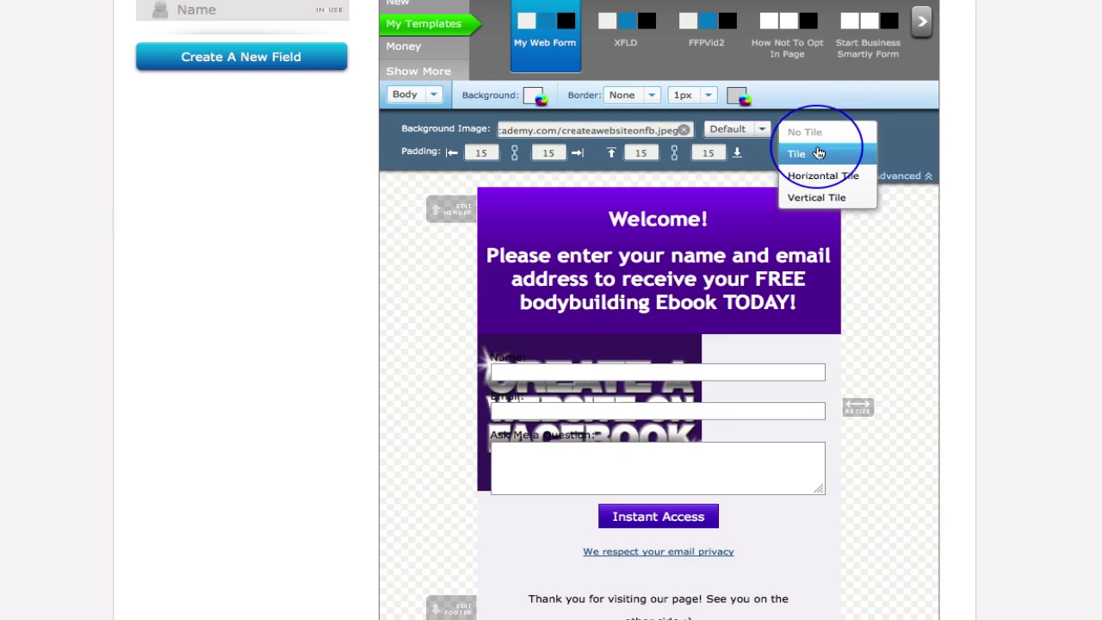
left_click(818, 151)
scroll(896, 312, "down", 2)
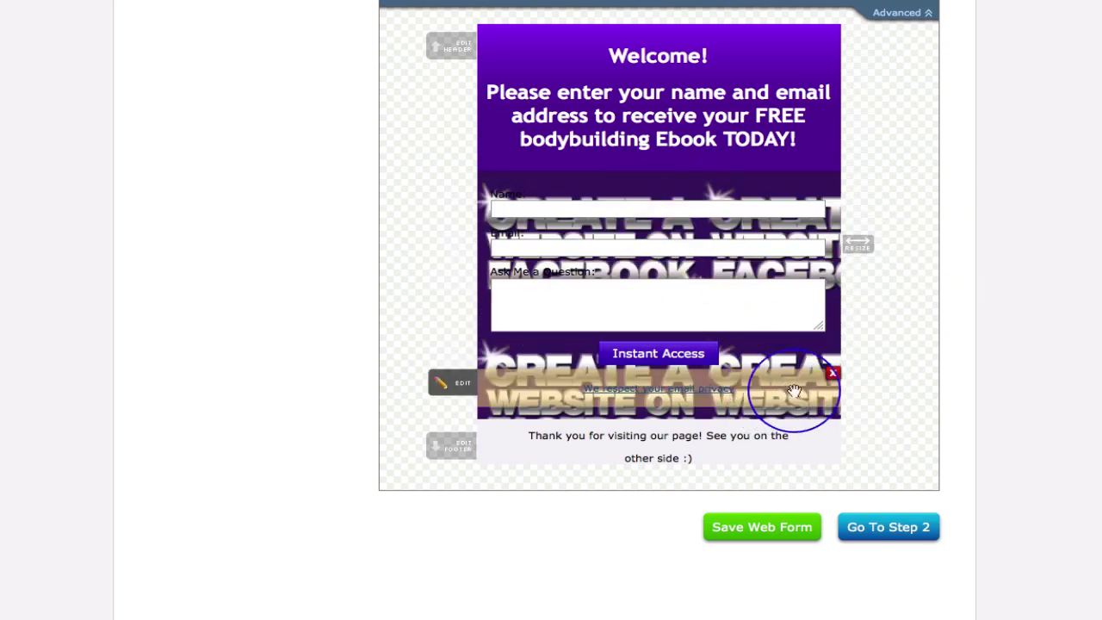
scroll(921, 310, "up", 2)
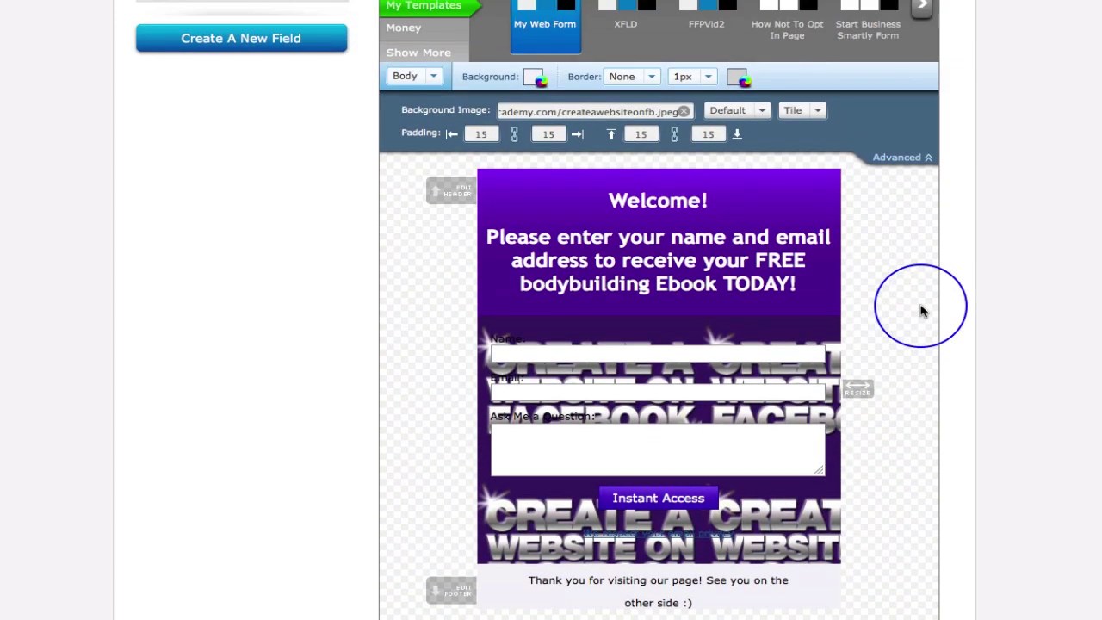
left_click(684, 111)
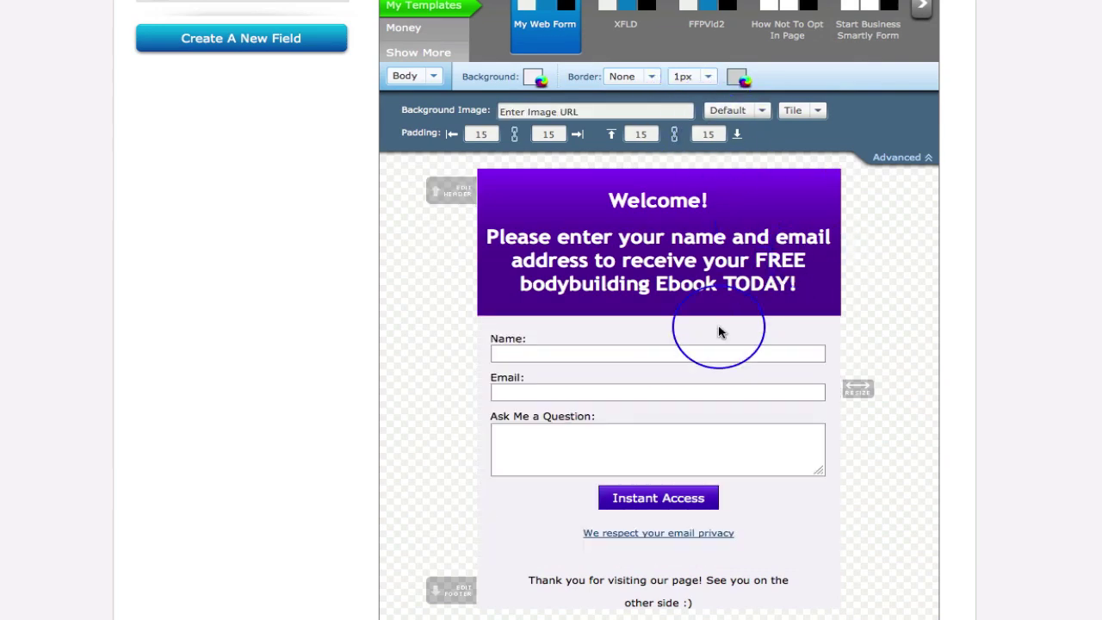
scroll(800, 310, "down", 3)
scroll(800, 312, "up", 3)
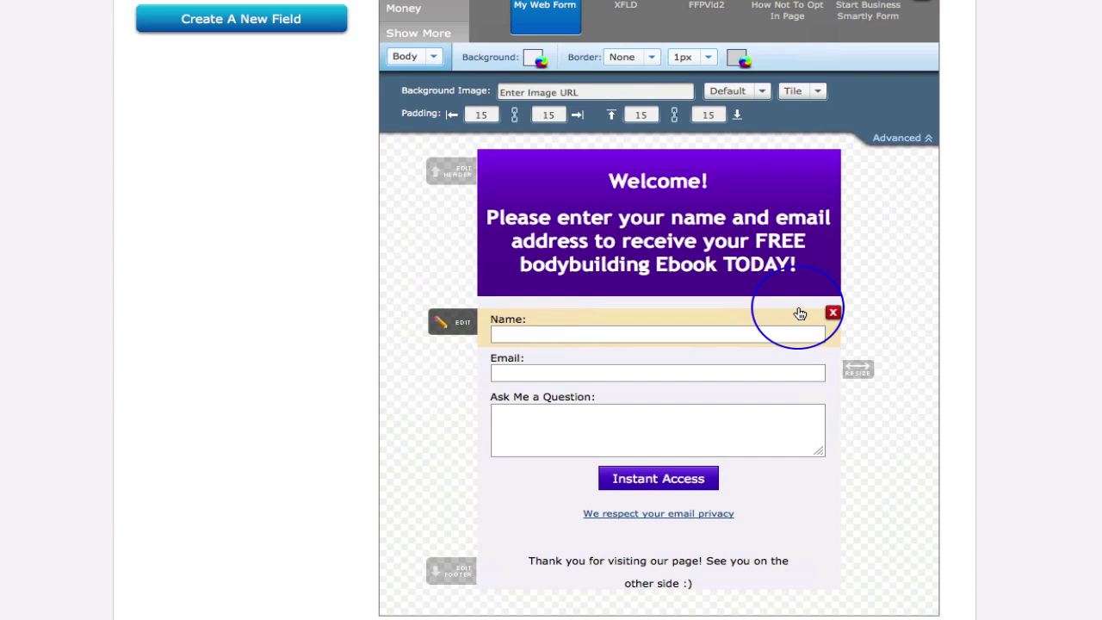
scroll(984, 365, "up", 2)
scroll(984, 364, "down", 2)
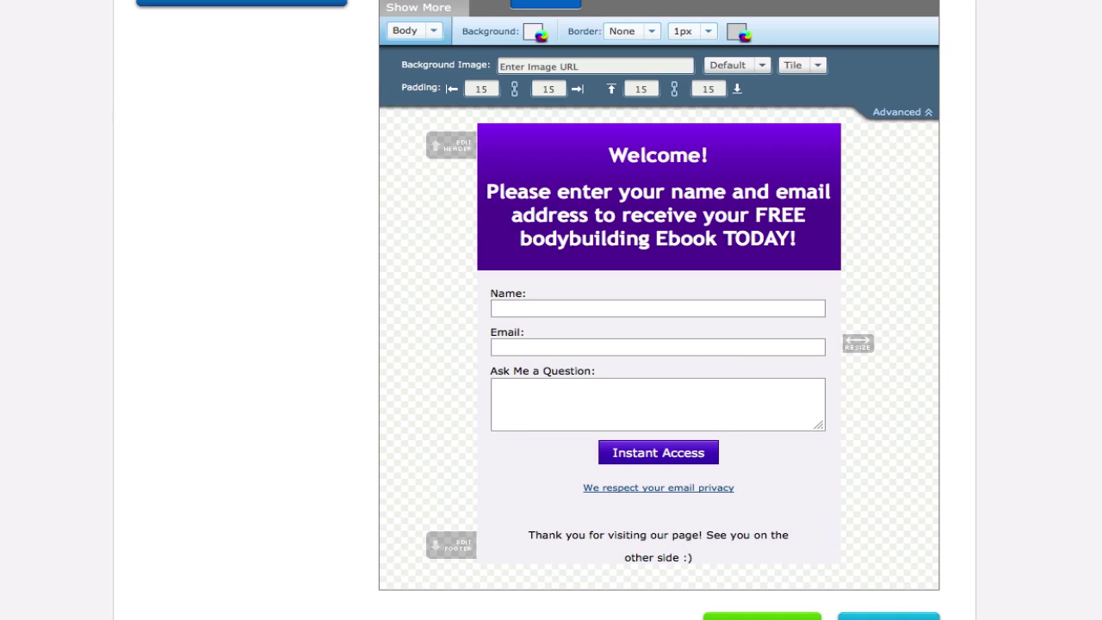
mouse_move(705, 286)
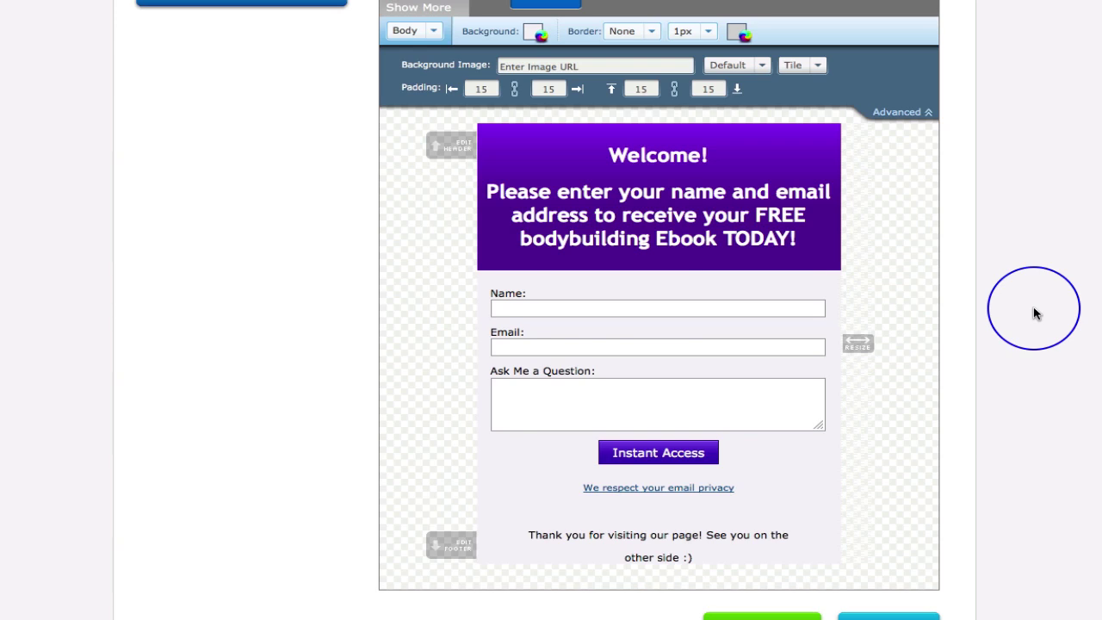
scroll(1035, 314, "up", 3)
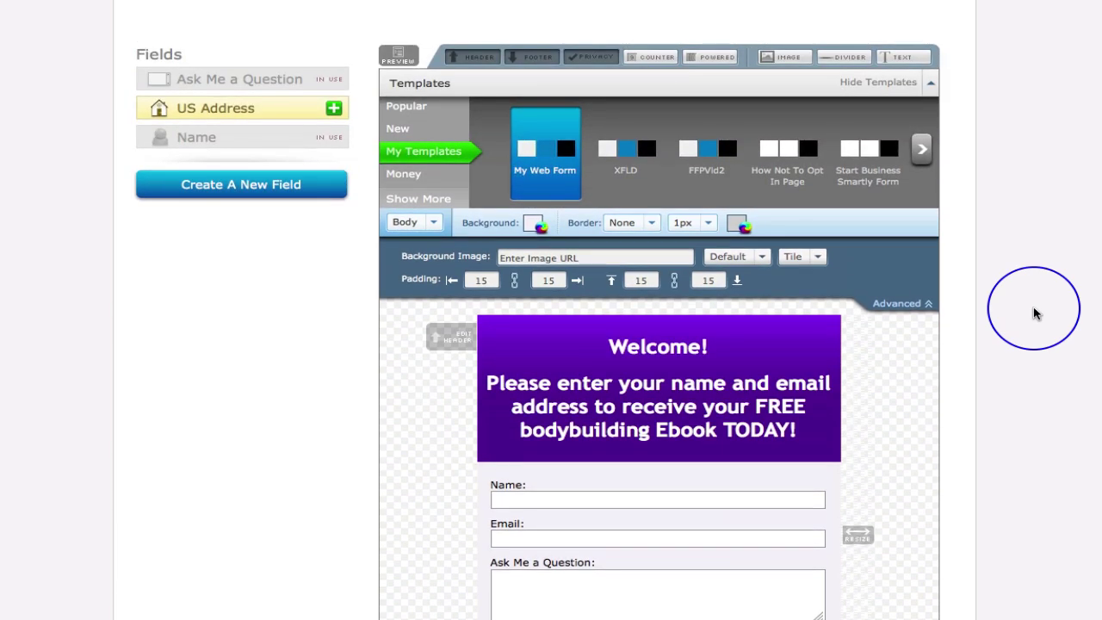
- Add an image element beneath the privacy link and paste the web address of createawebsiteonfb.jpeg as its URL
scroll(1035, 313, "down", 3)
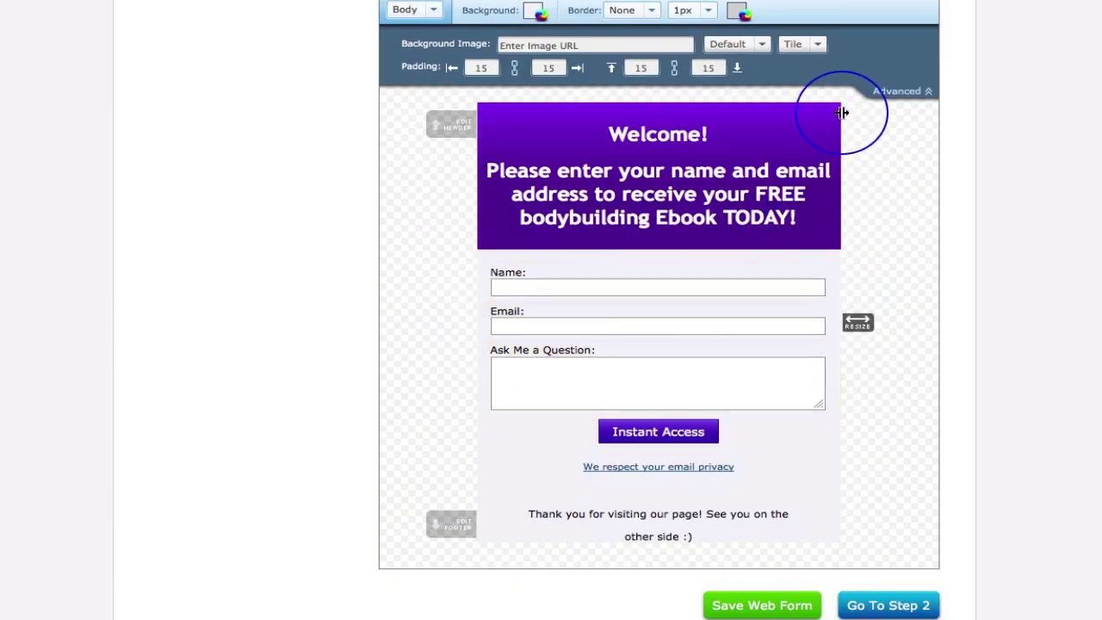
scroll(902, 107, "up", 3)
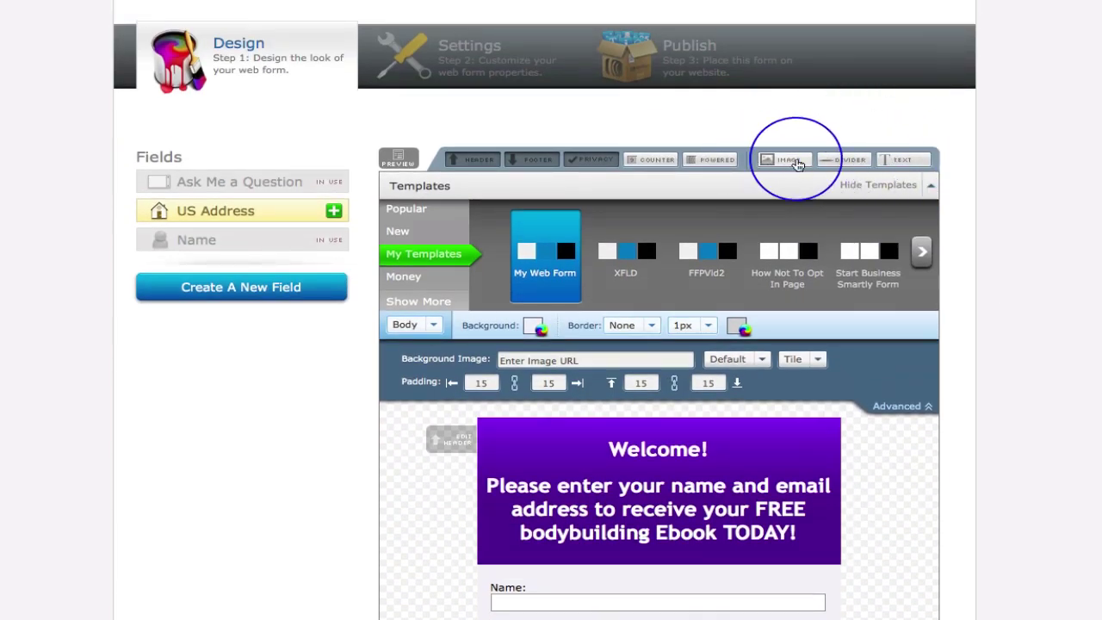
left_click(786, 159)
left_click(272, 487)
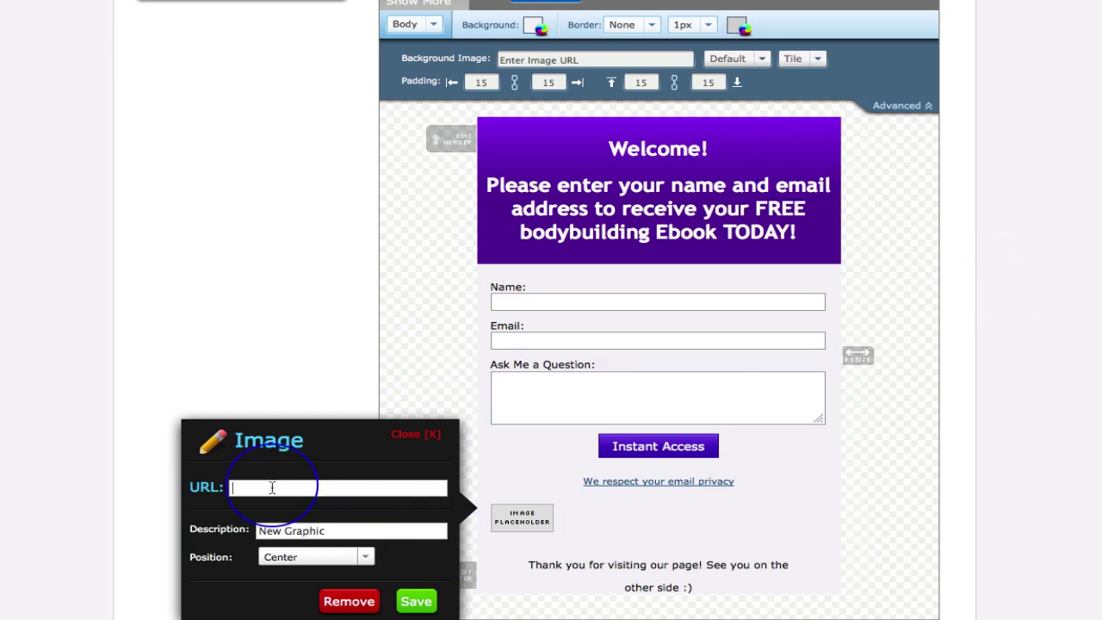
key("ctrl+v")
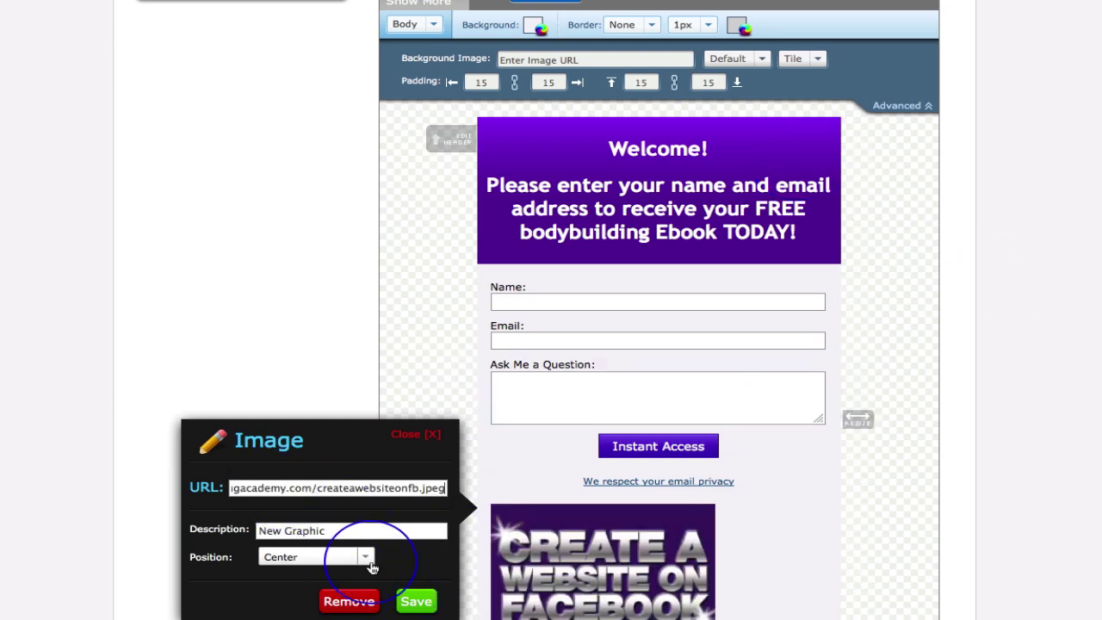
- Set the image's position to Center, save it, and move the image between the header and the Name field
scroll(372, 562, "down", 2)
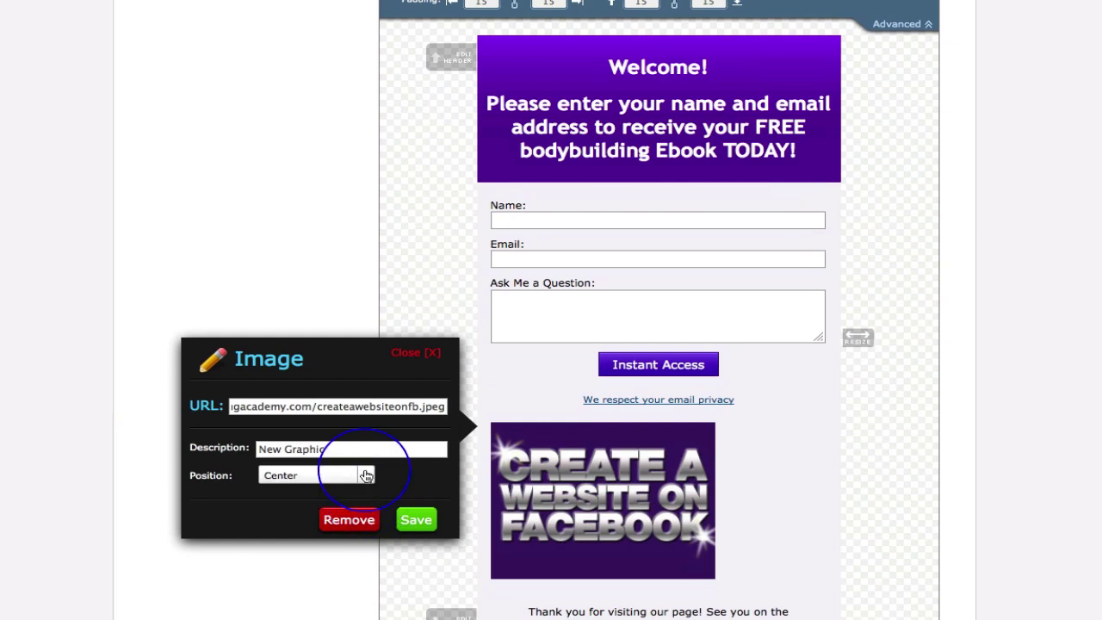
left_click(341, 476)
left_click(225, 483)
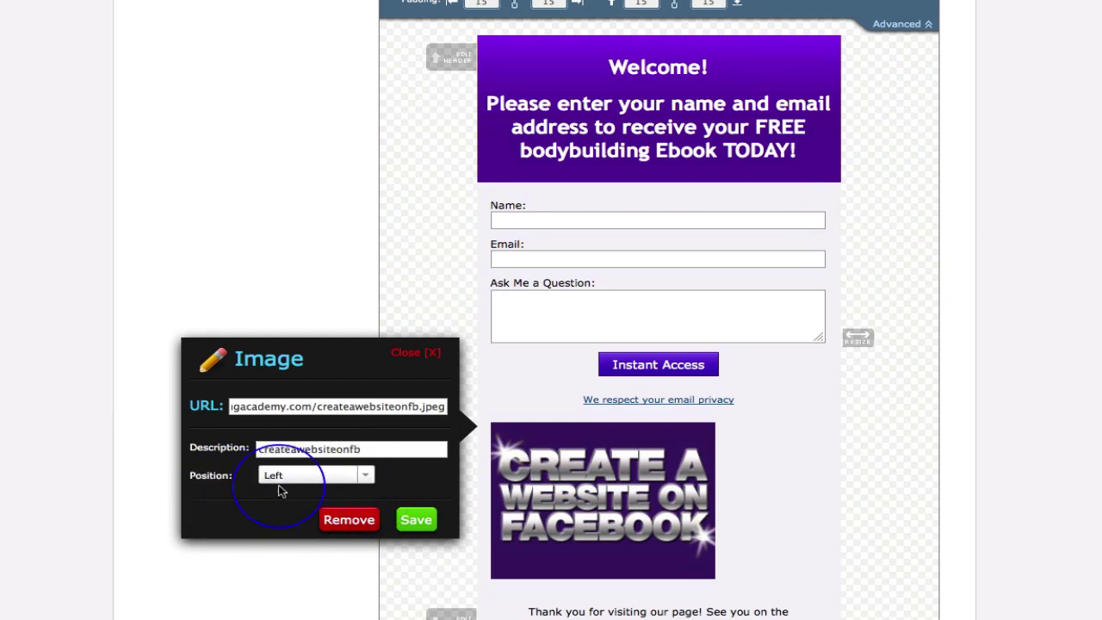
left_click(371, 479)
left_click(260, 501)
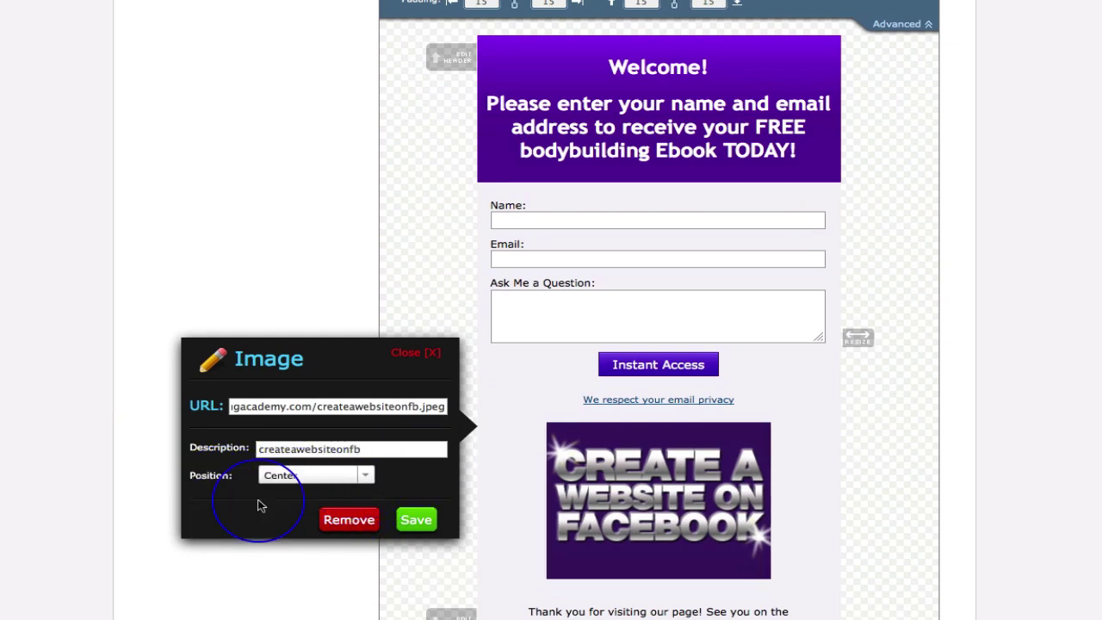
left_click(418, 518)
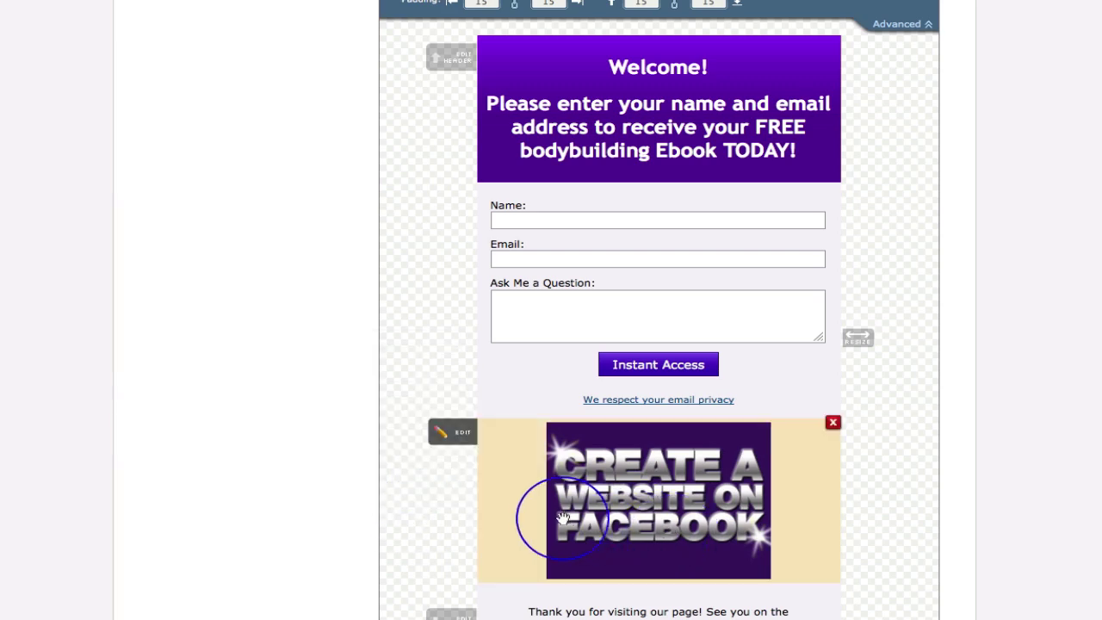
left_click_drag(576, 434, 590, 287)
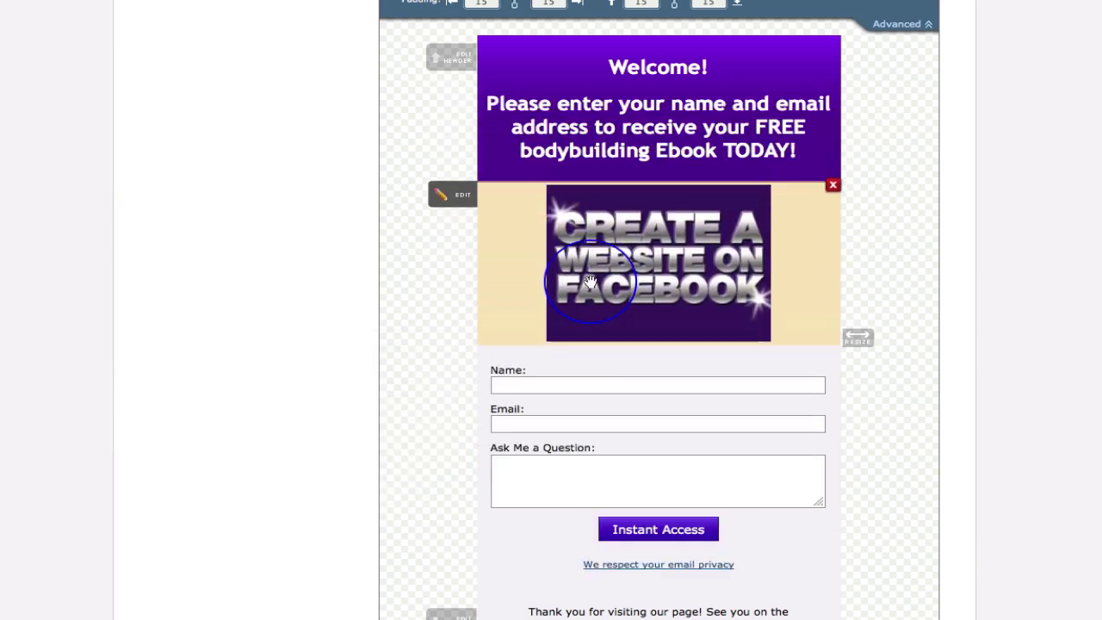
- Review the form's layout from the header and image down to the submit button and footer
scroll(929, 255, "down", 4)
scroll(930, 254, "up", 3)
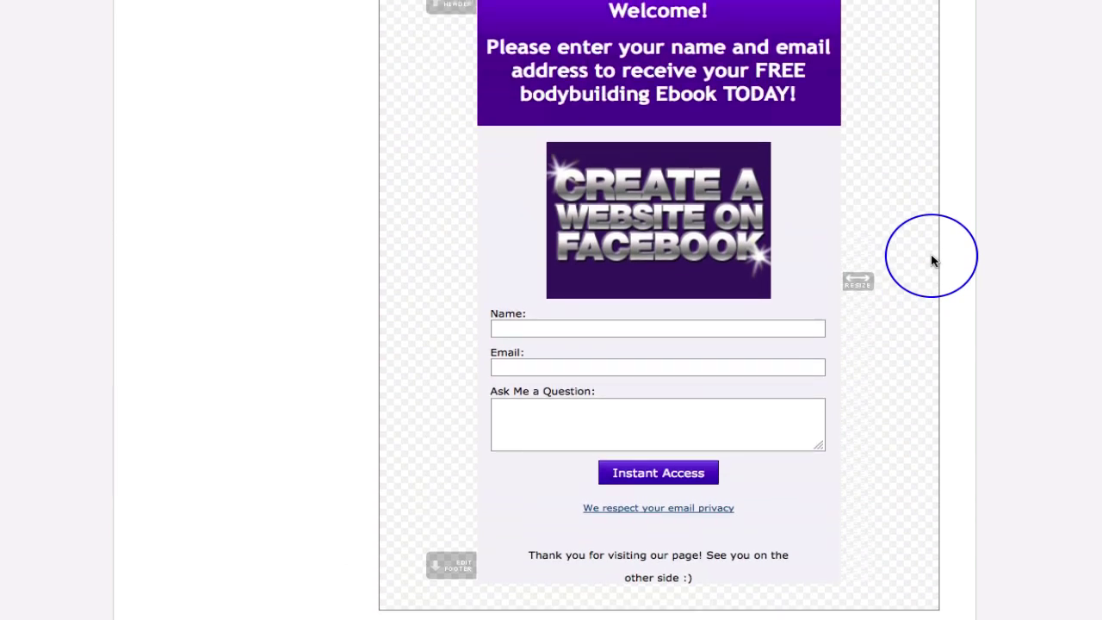
scroll(930, 259, "down", 3)
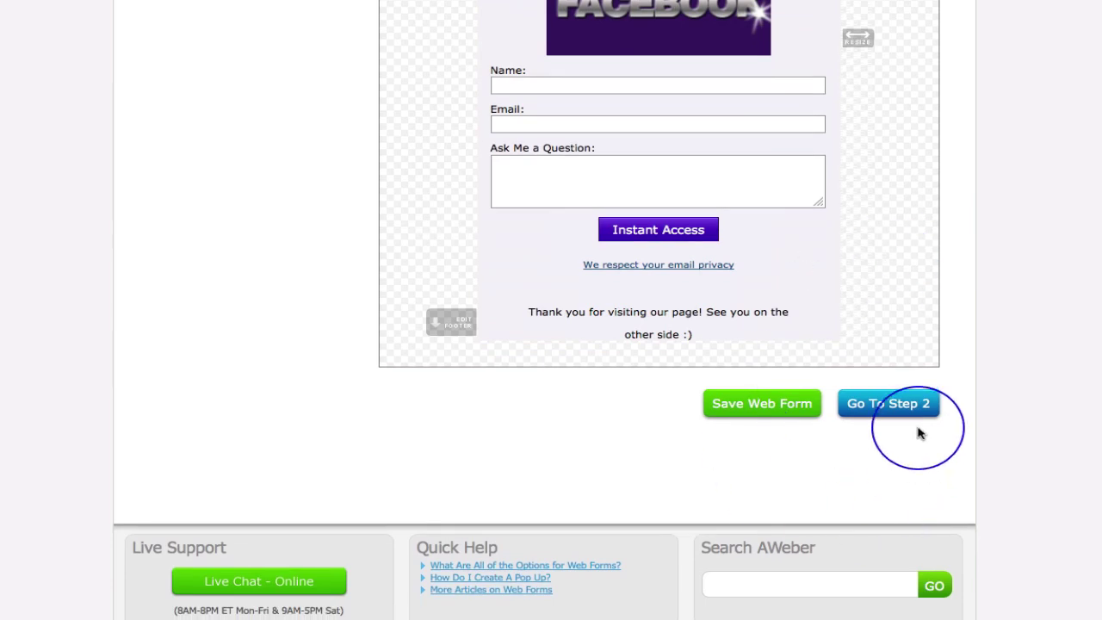
scroll(931, 282, "up", 2)
scroll(930, 282, "up", 2)
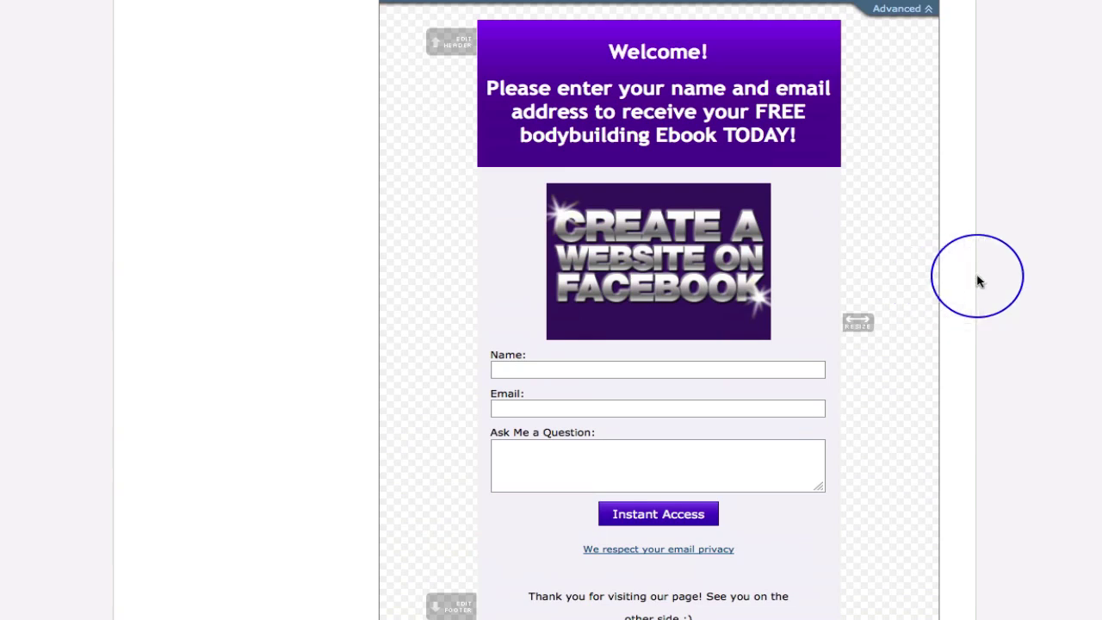
scroll(1006, 286, "up", 2)
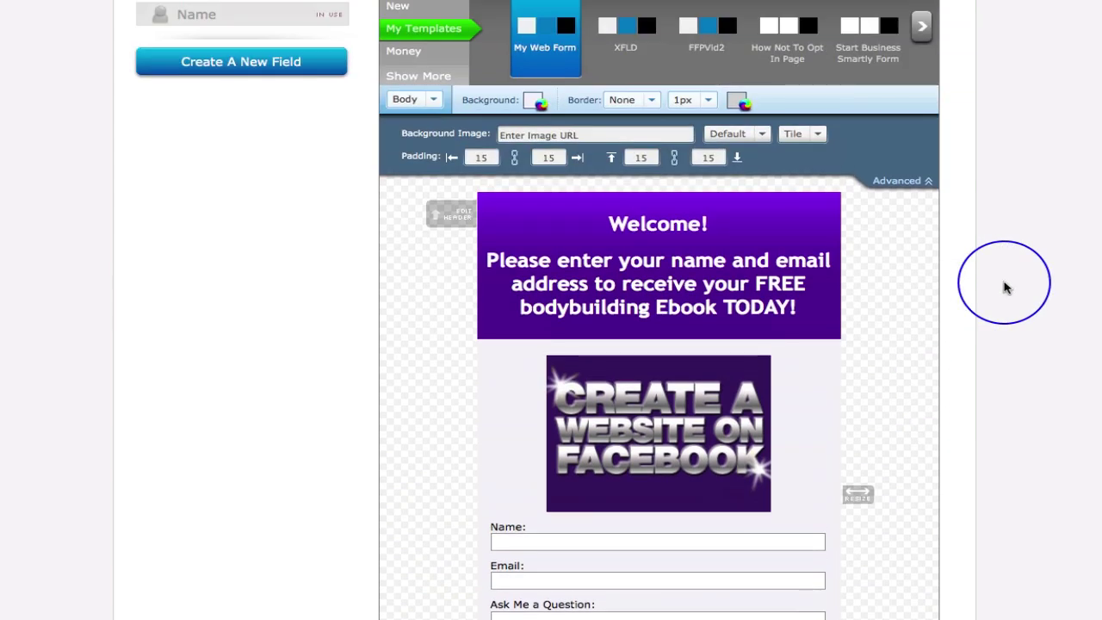
scroll(1006, 287, "down", 3)
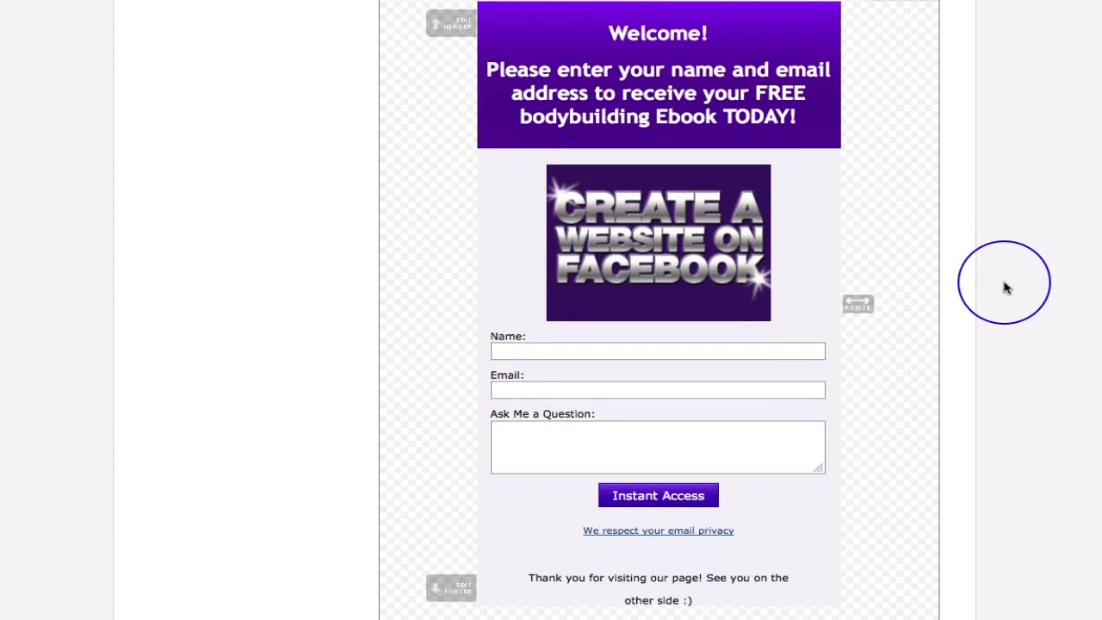